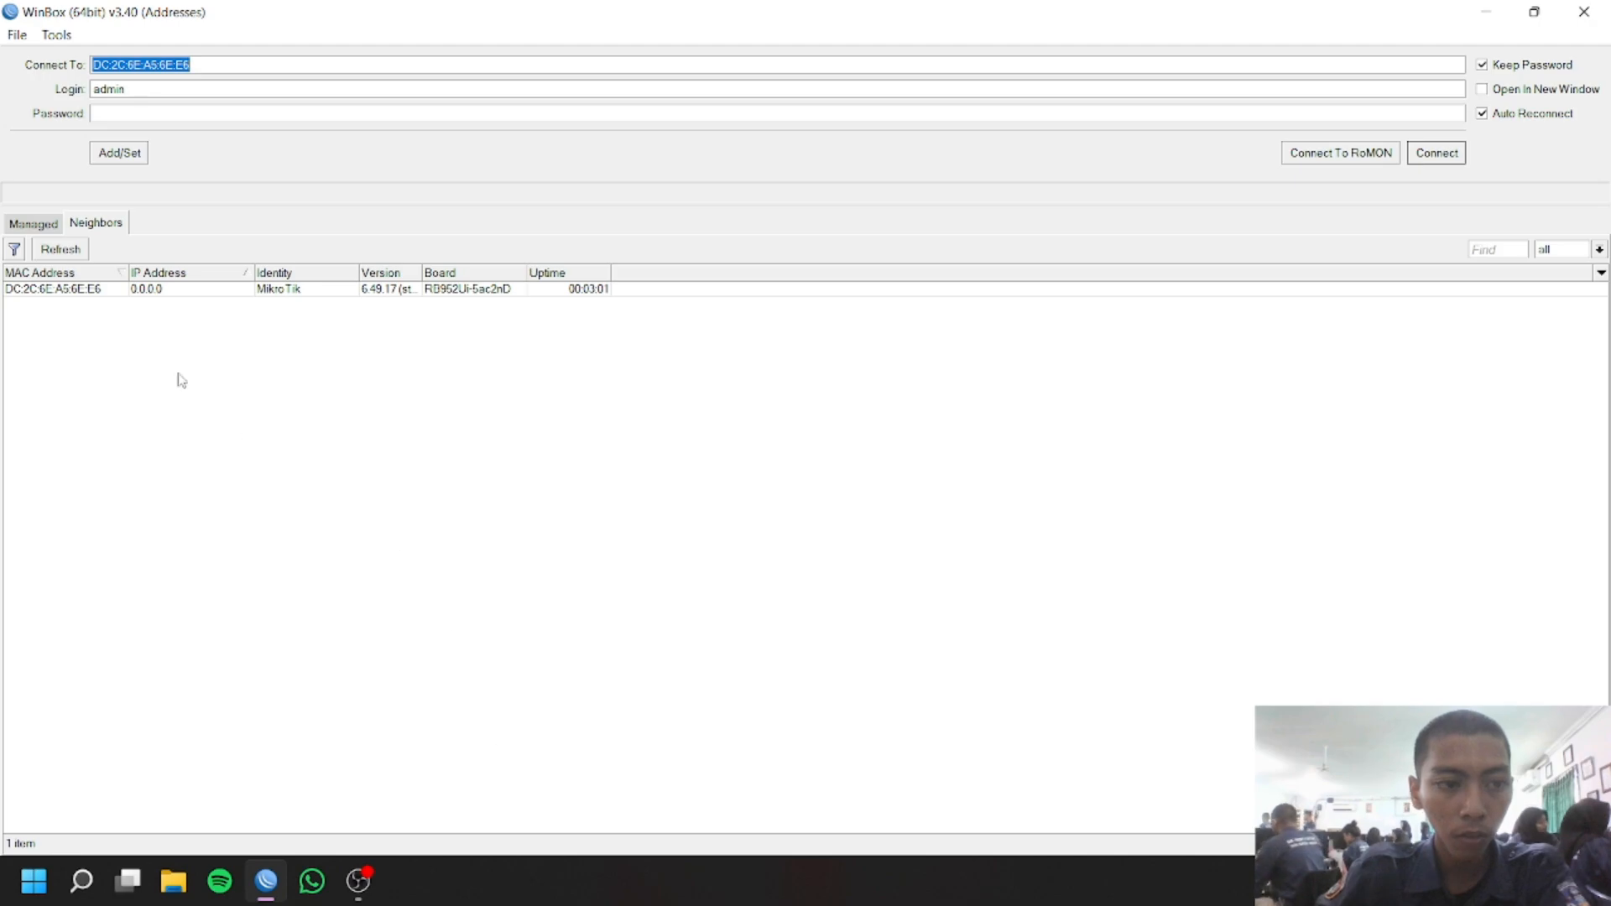
Connect to the discovered MikroTik router with the login admin and a blank password, and skip the password change
left_click(96, 292)
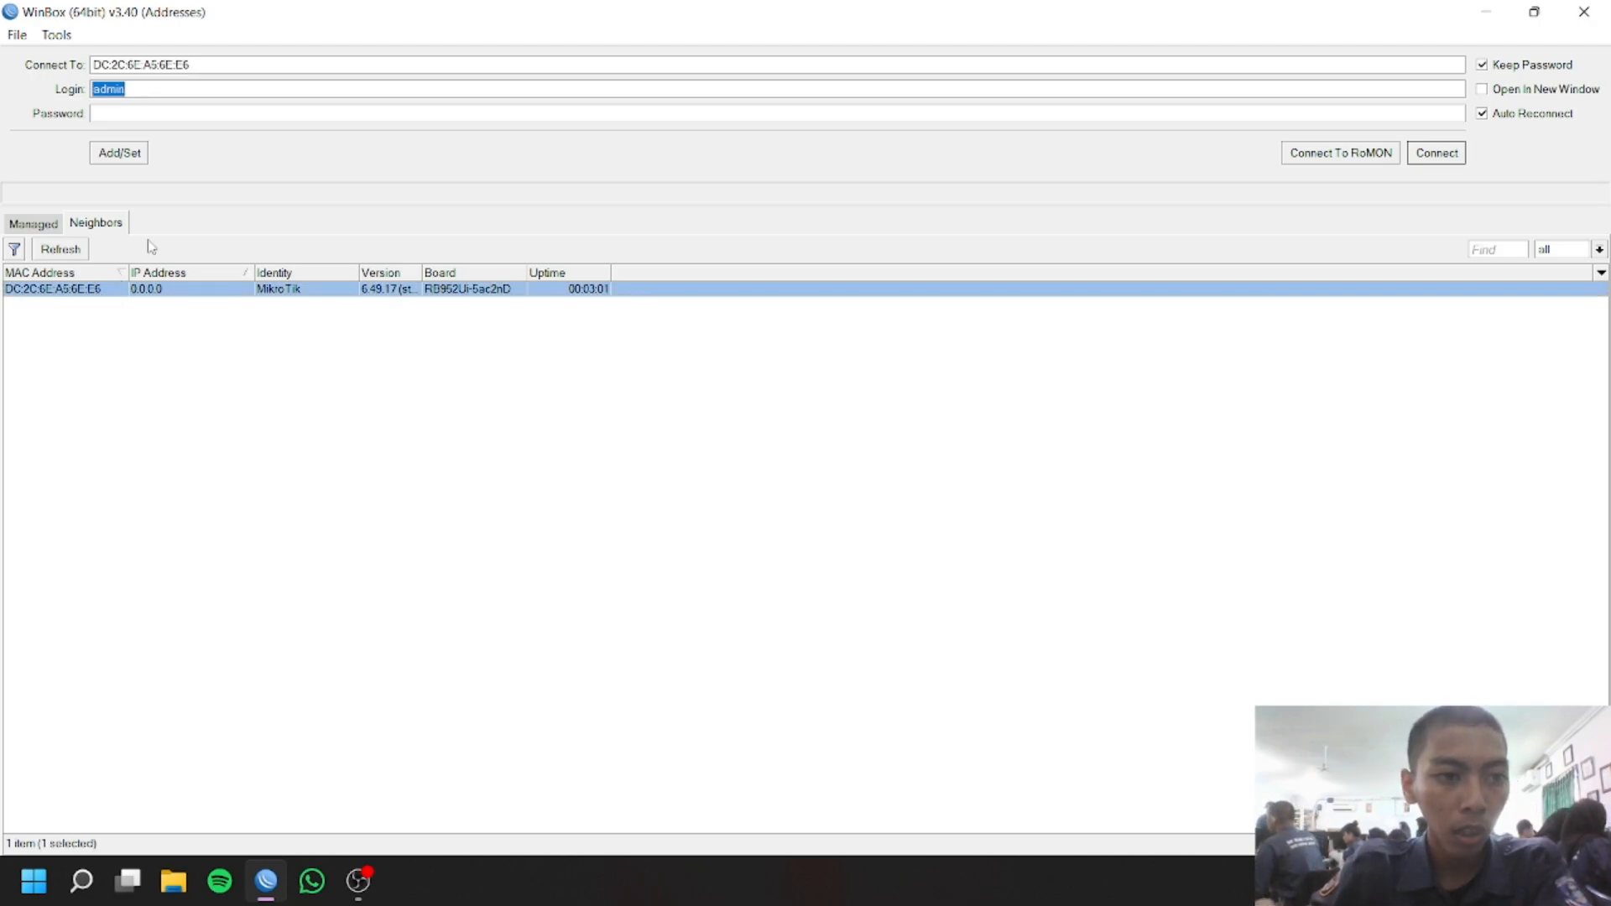
left_click(200, 89)
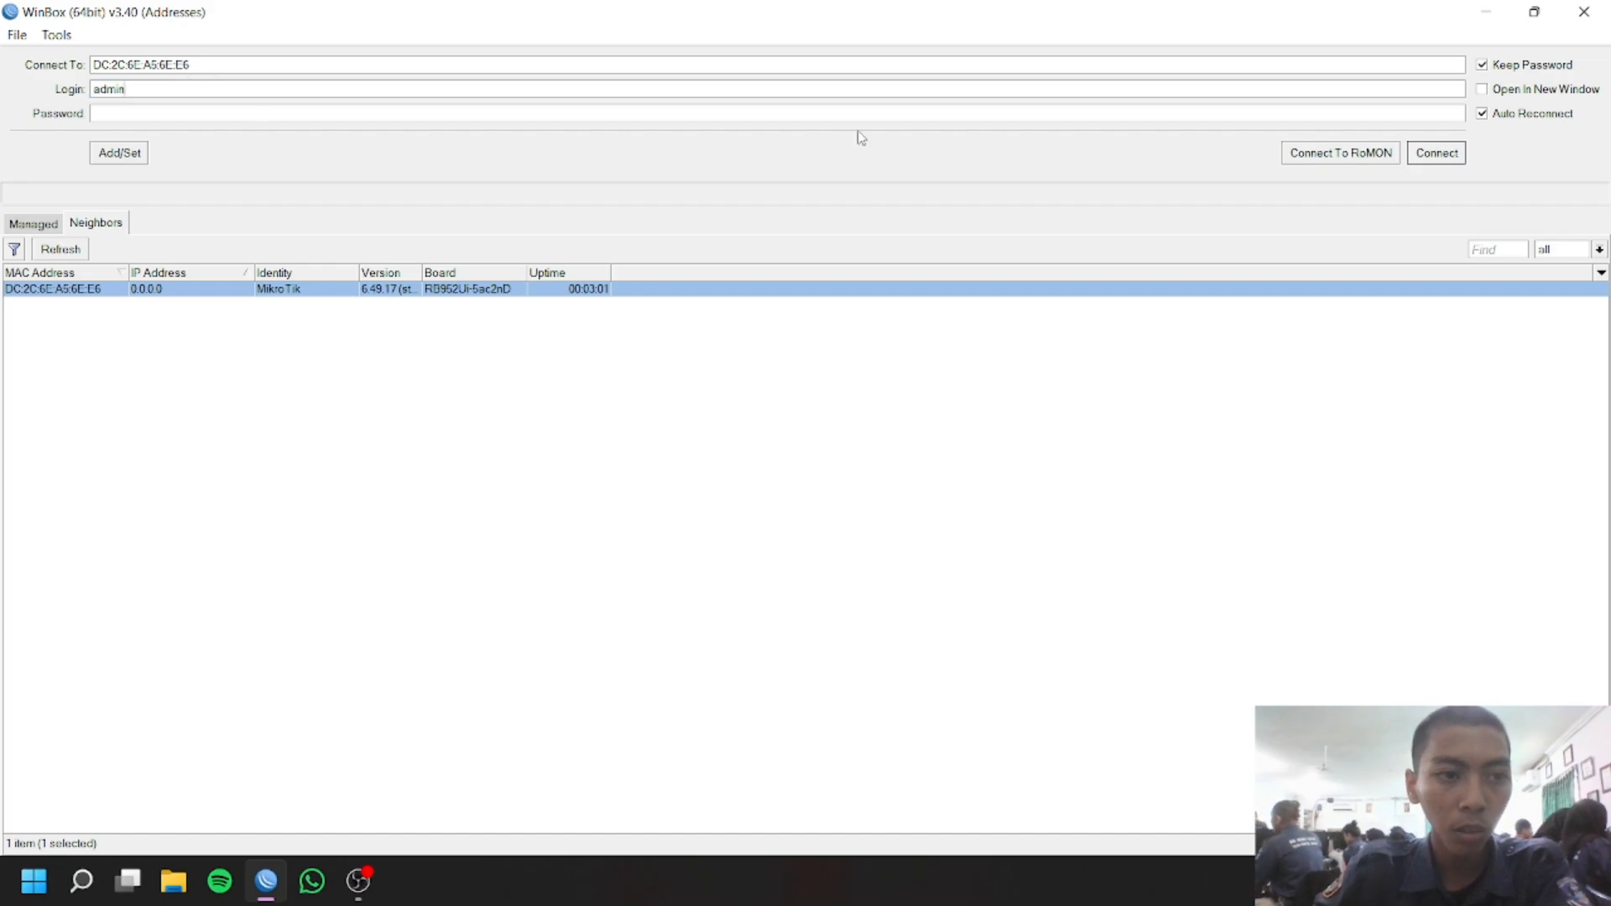
left_click(1446, 161)
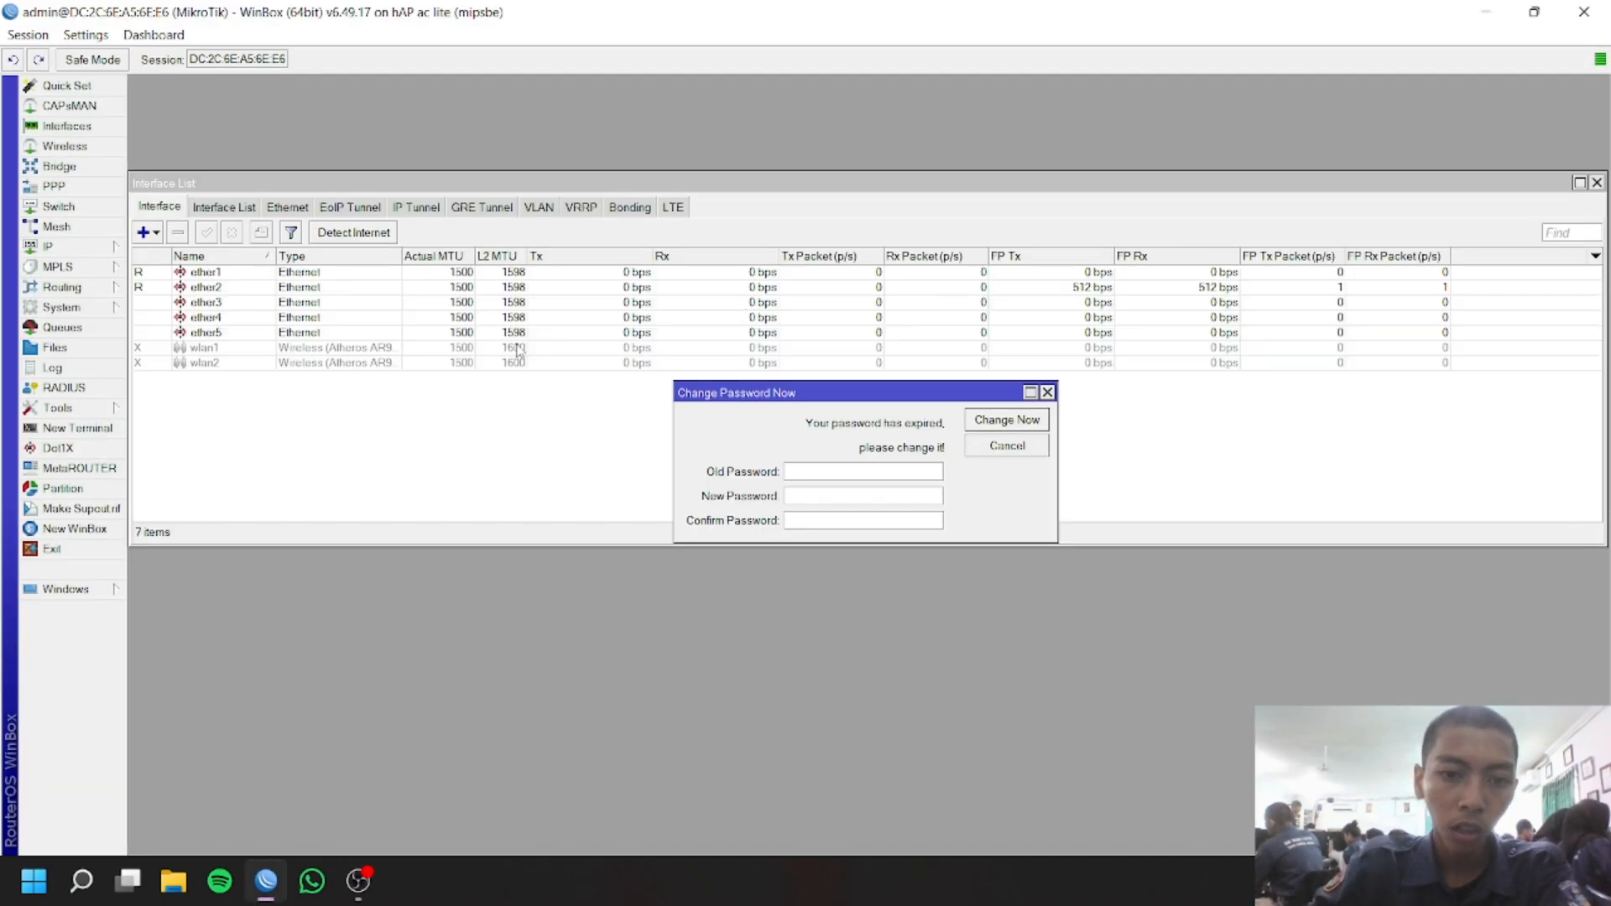
left_click(991, 445)
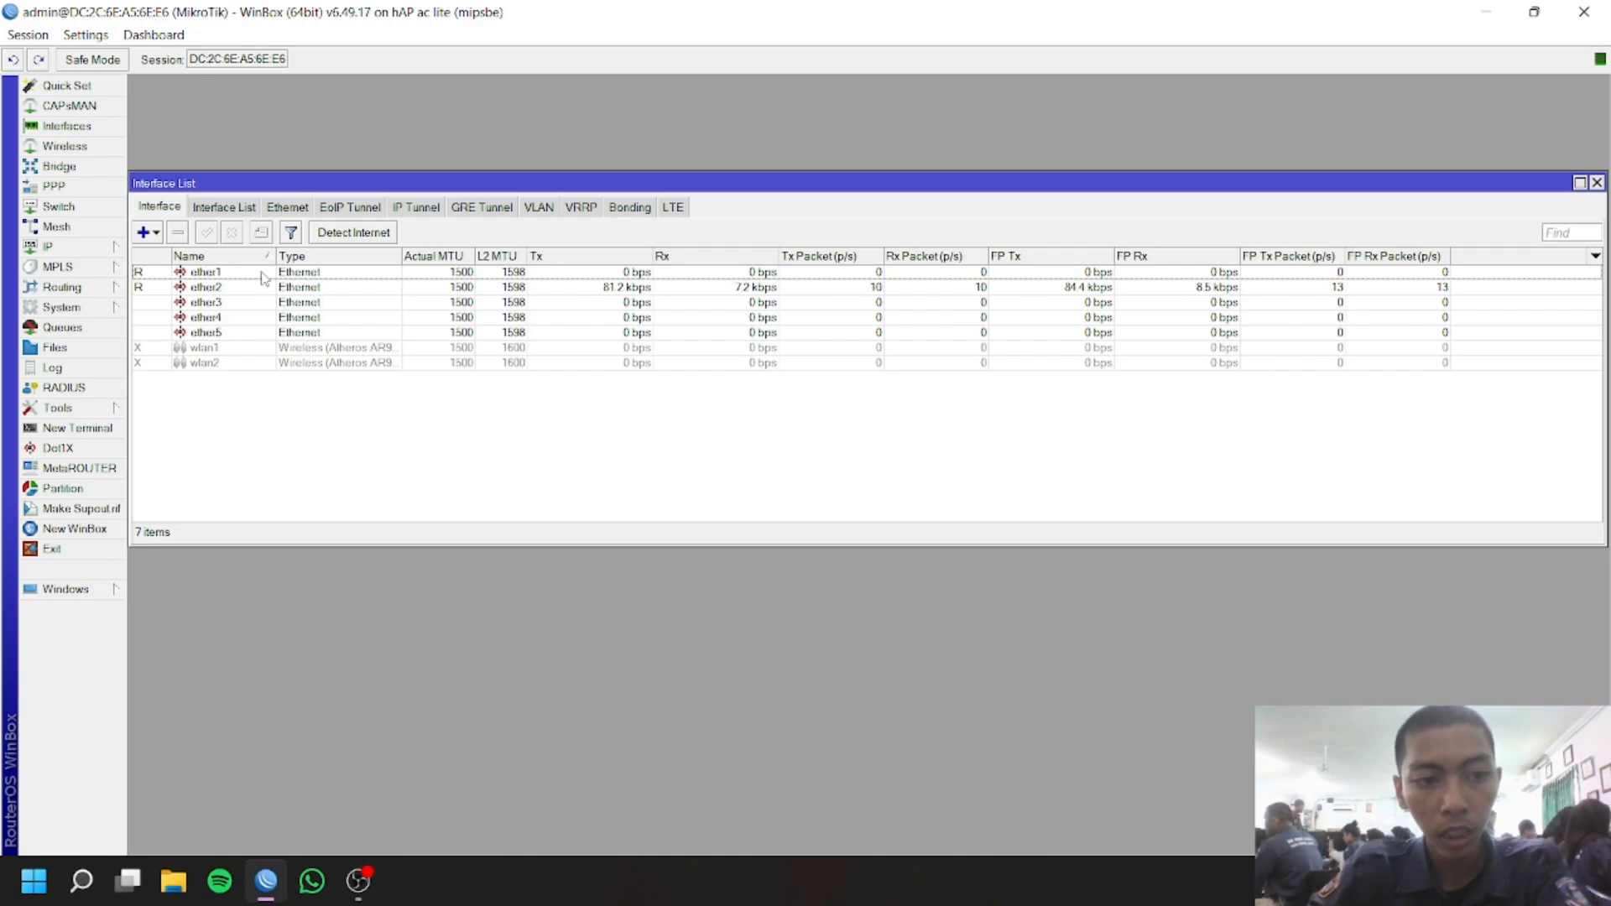
Add the comment INTERNET to the ether1 interface
left_click(262, 273)
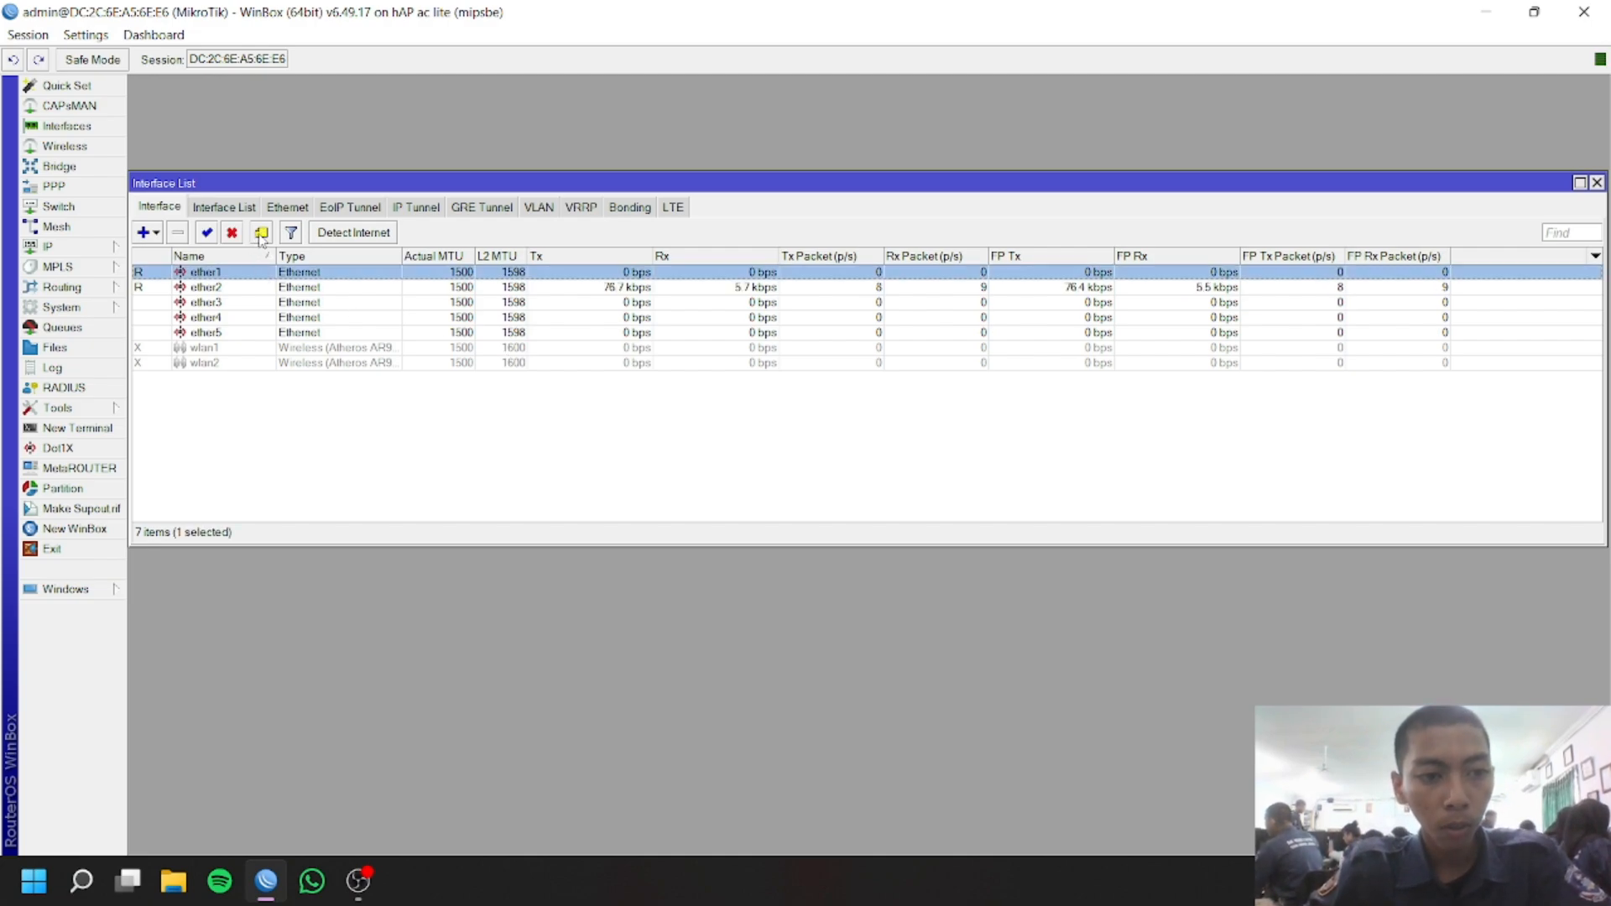
left_click(261, 236)
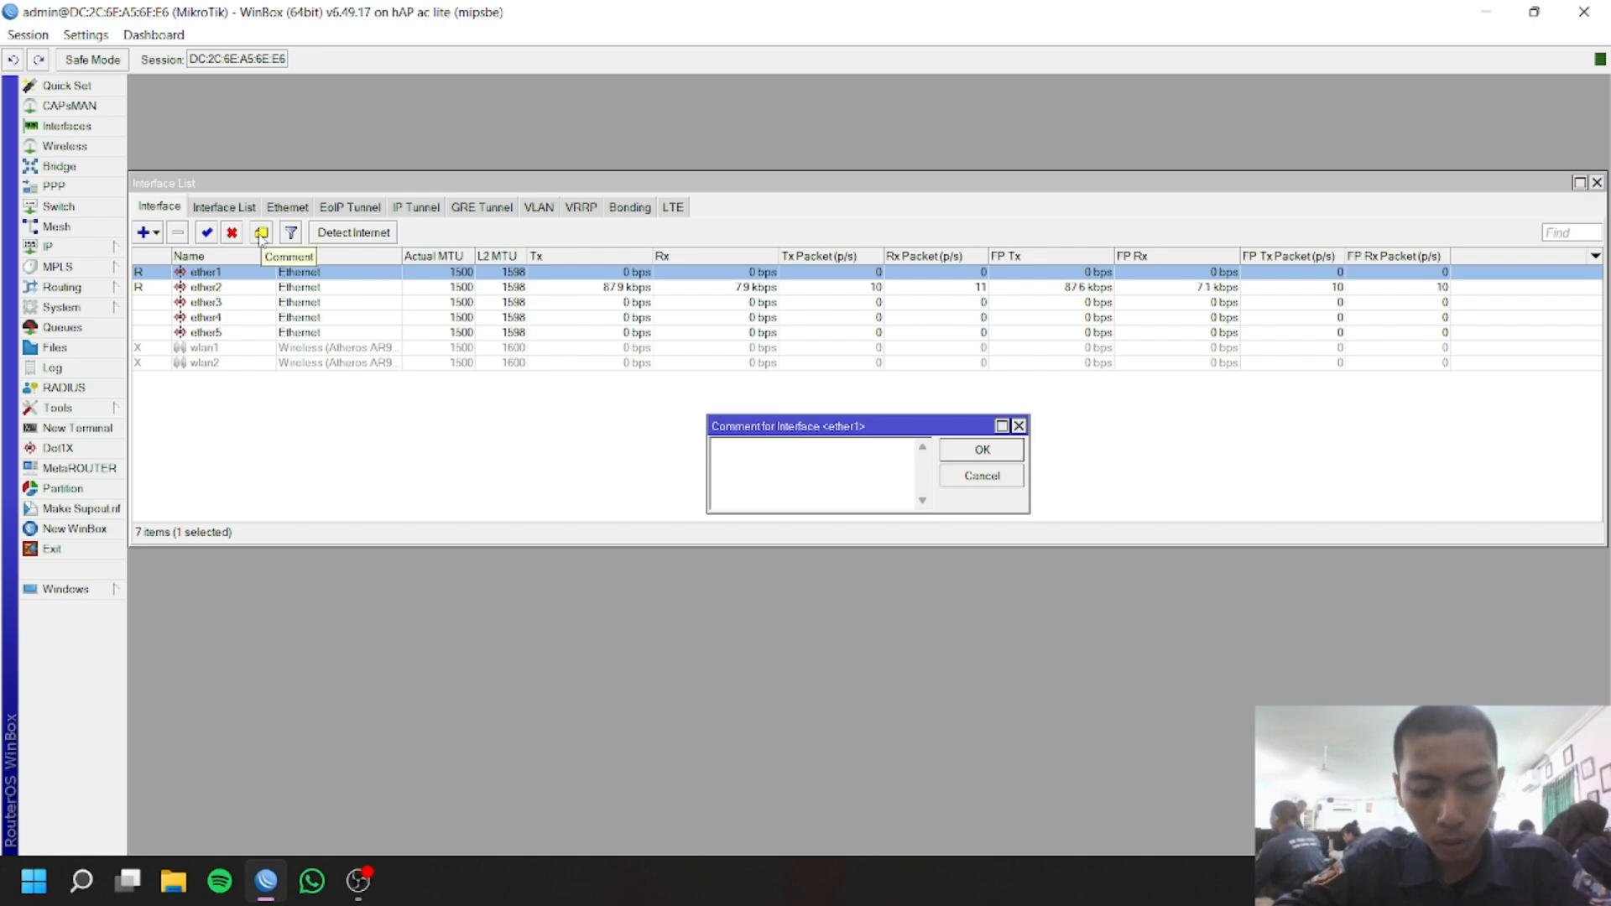
type("INTER")
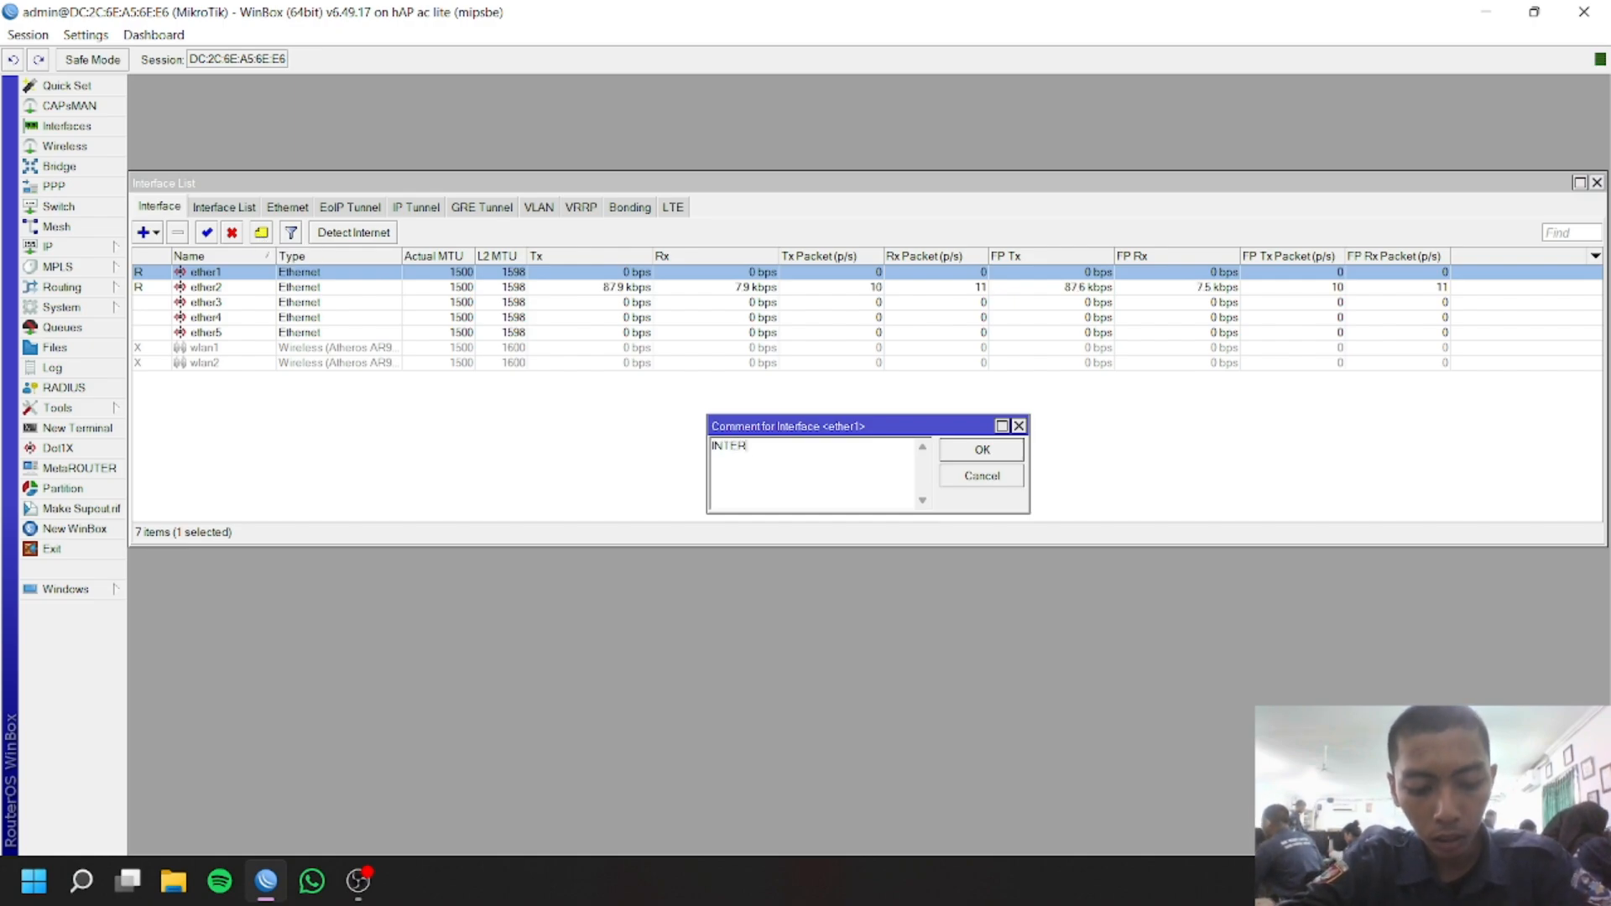
type("NET")
left_click(1001, 450)
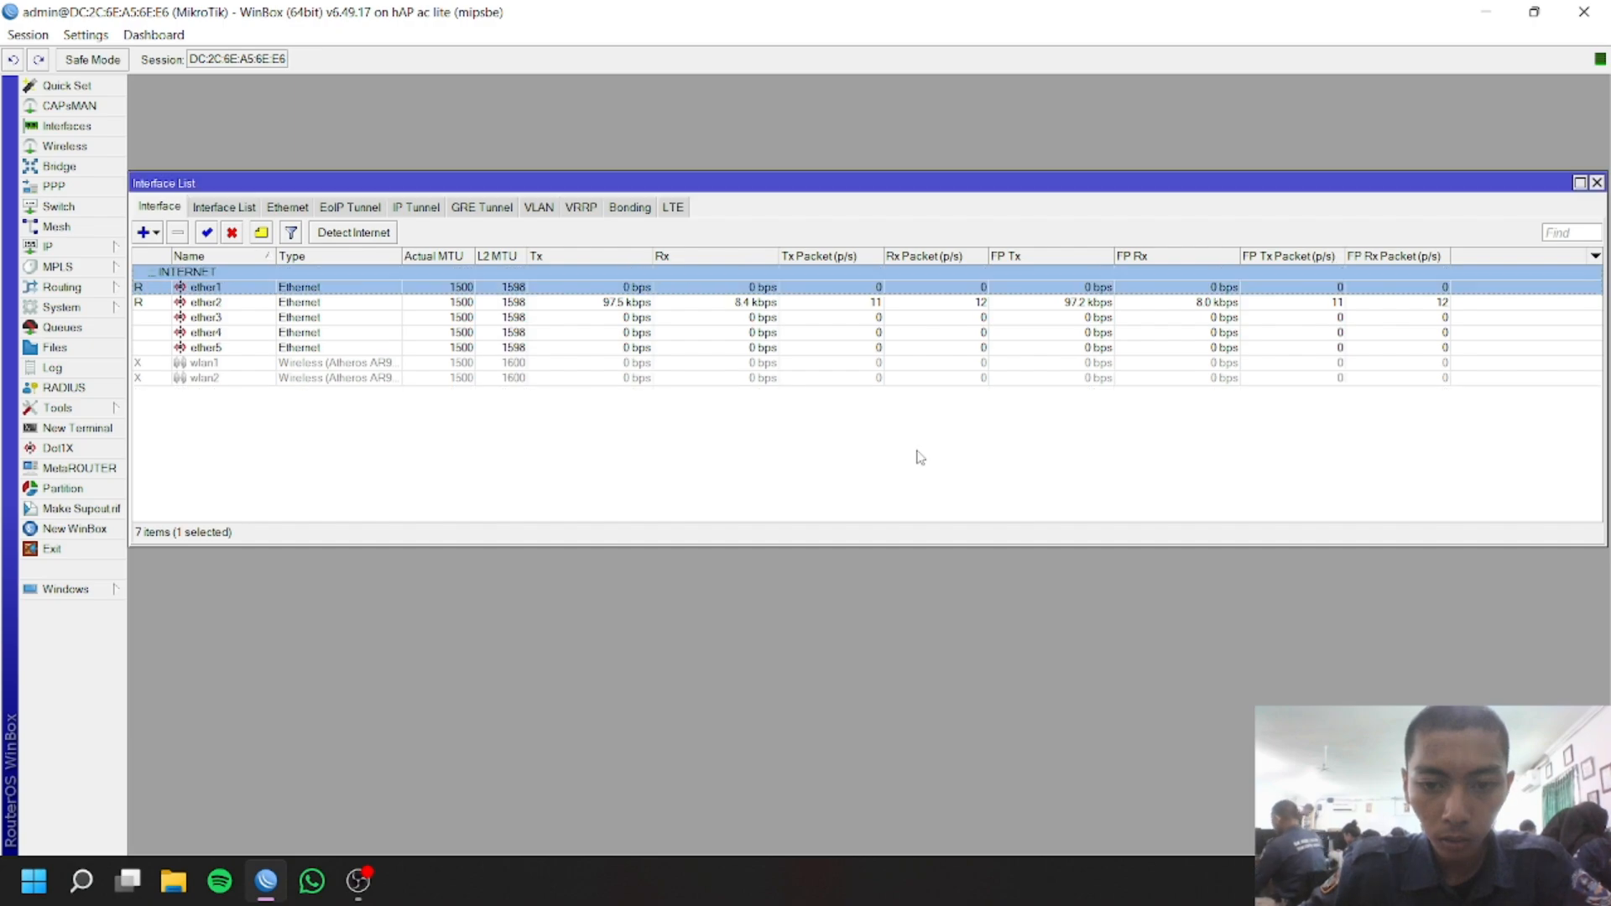
Add the comment LAN to the ether2 interface
left_click(289, 303)
left_click(261, 233)
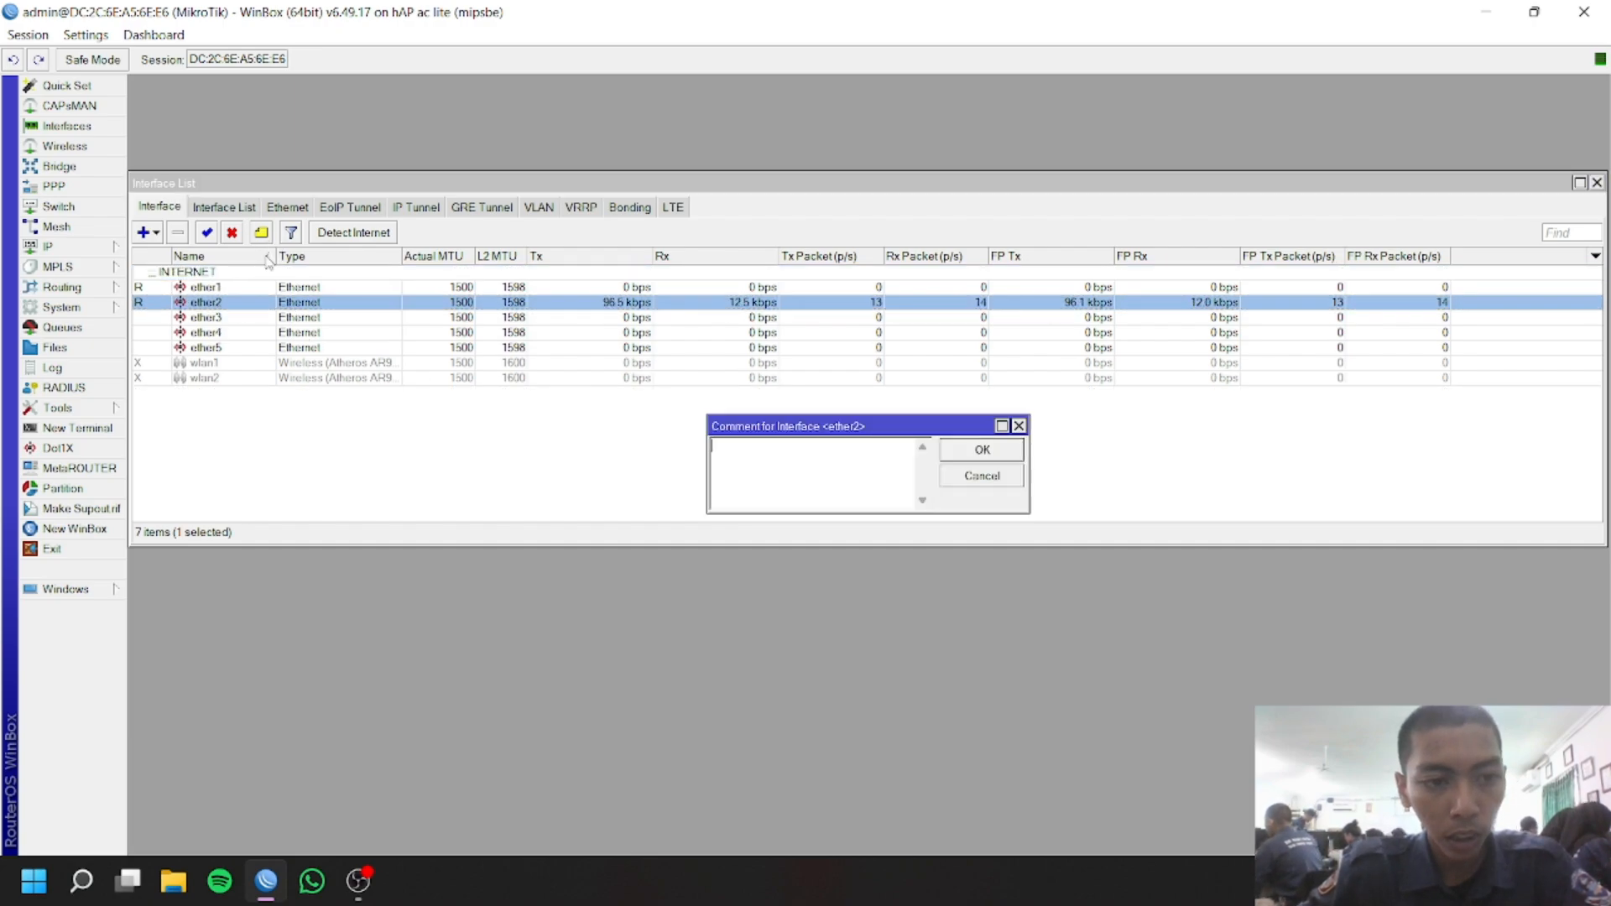
type("LAN")
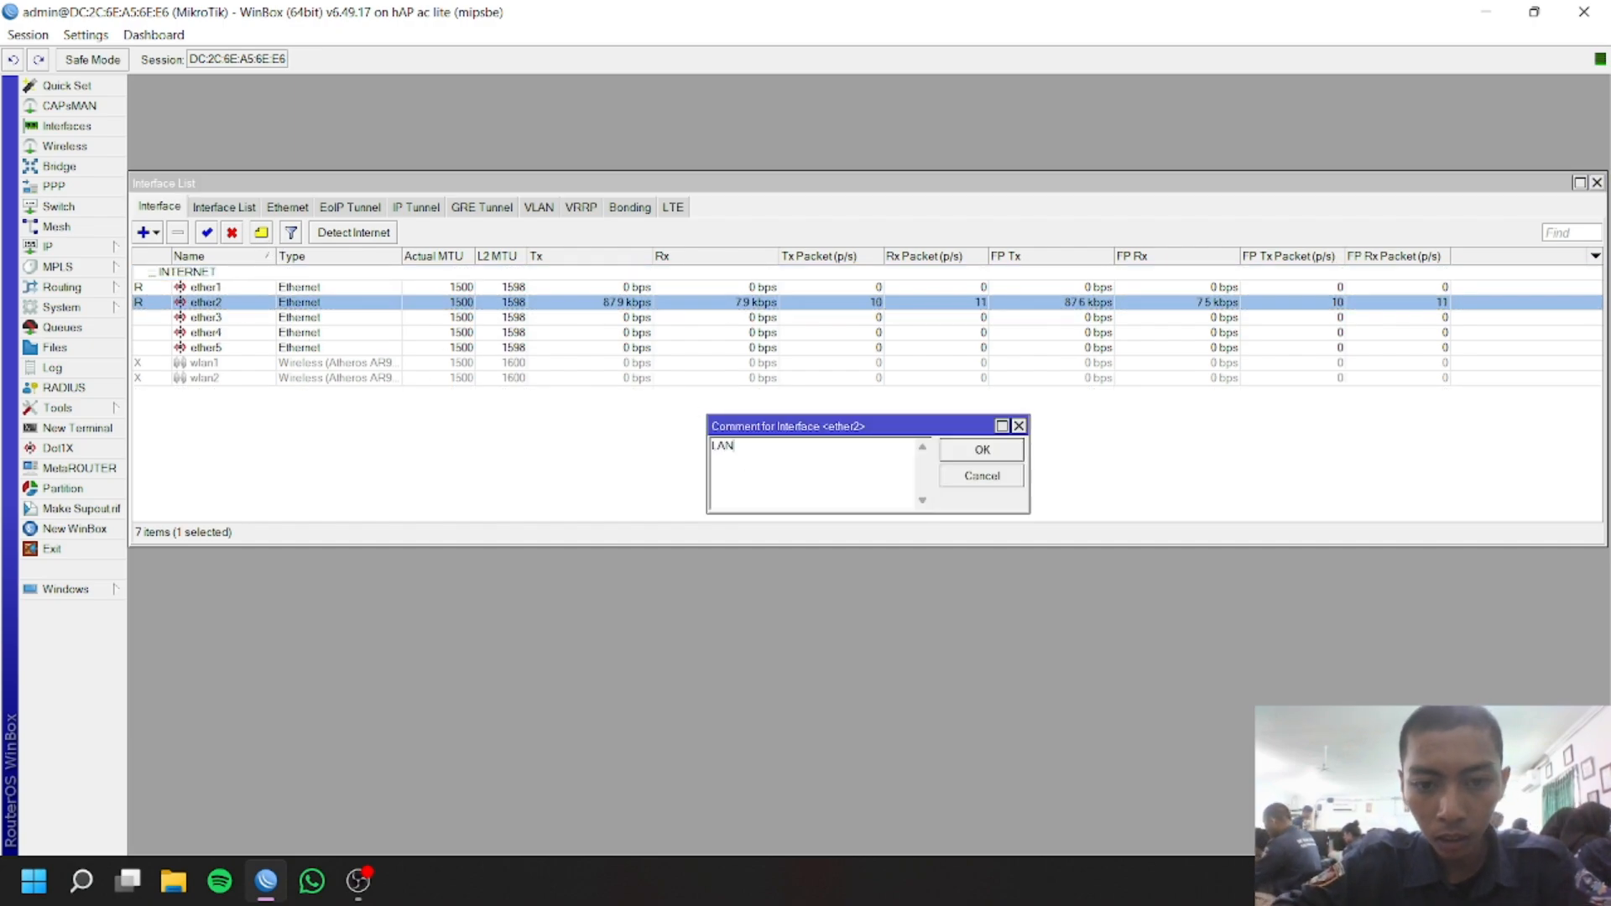
left_click(981, 450)
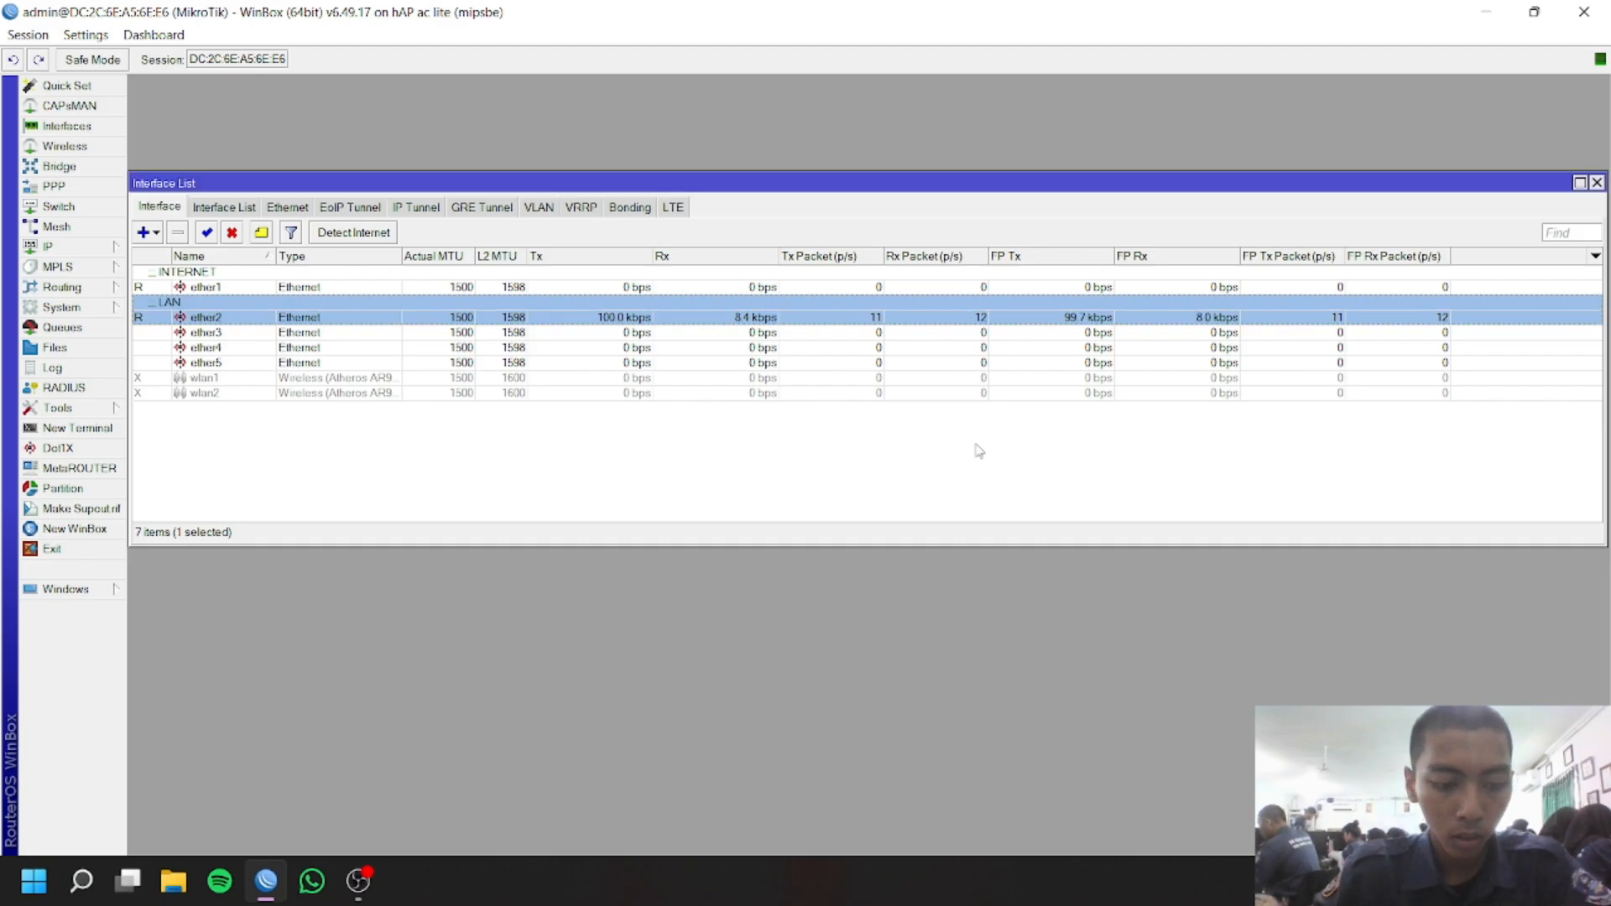
Set the router's system identity to NOV
left_click(90, 311)
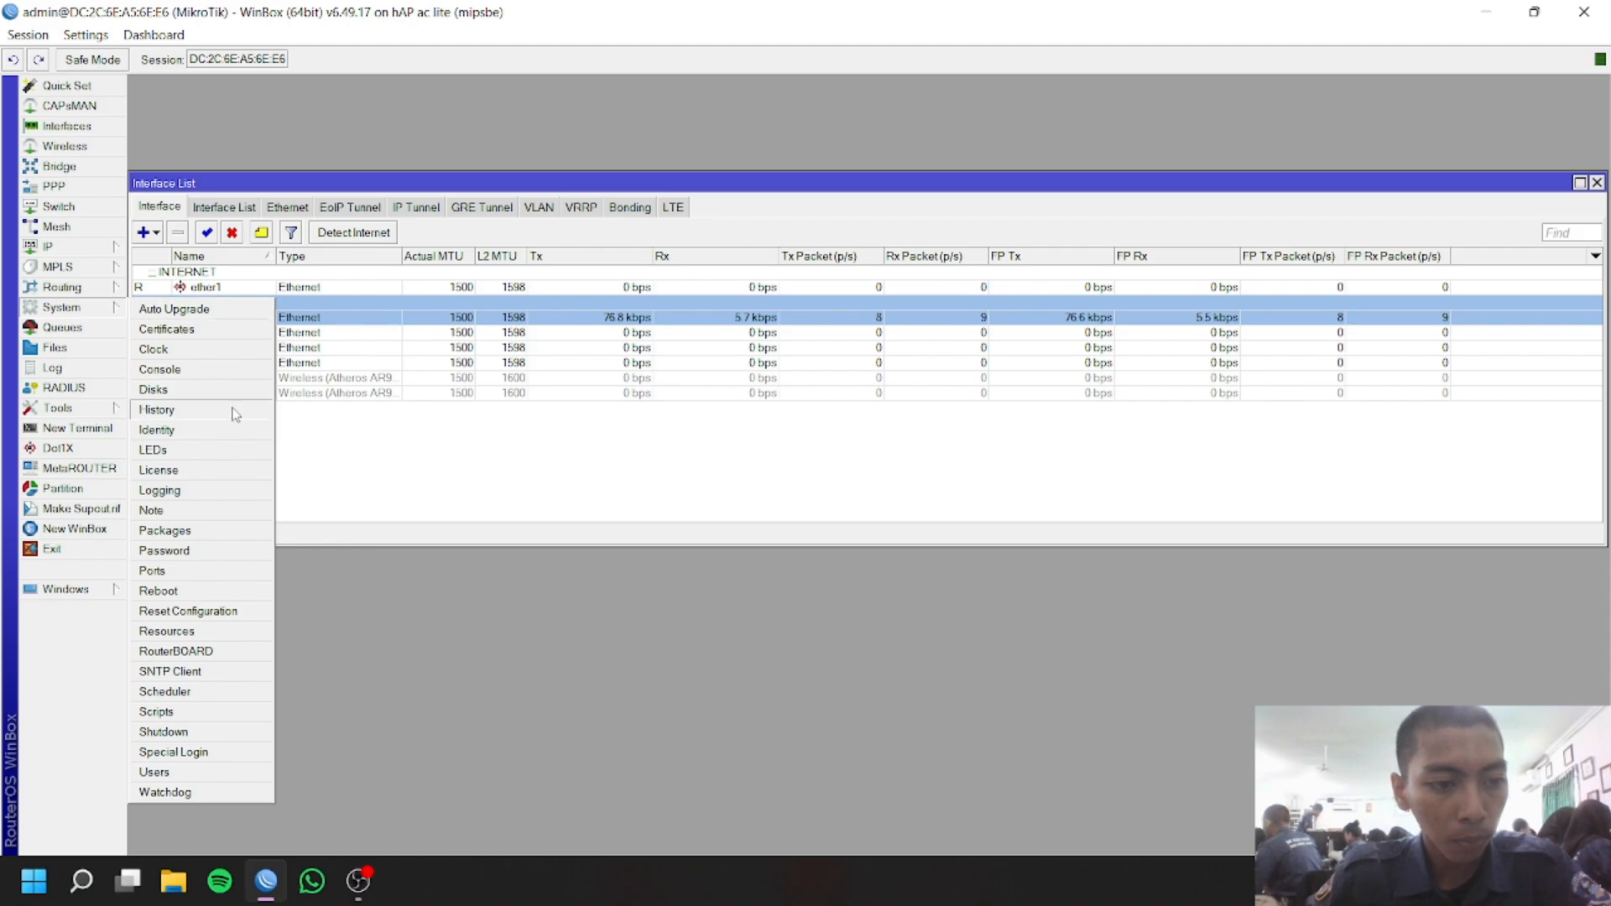
left_click(220, 431)
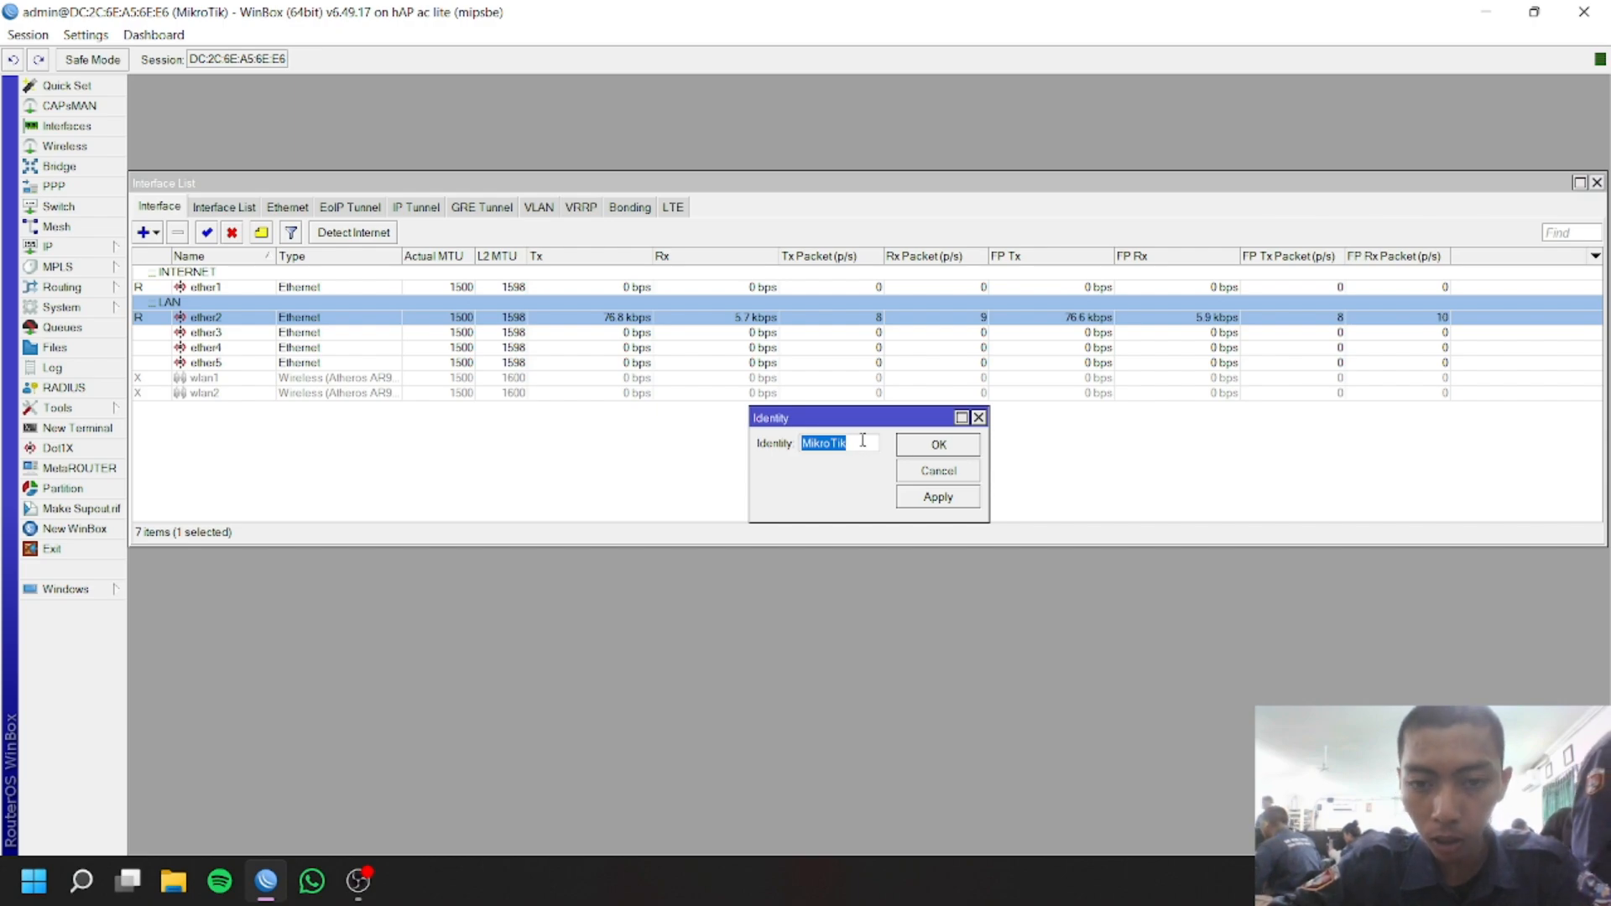
type("NOV")
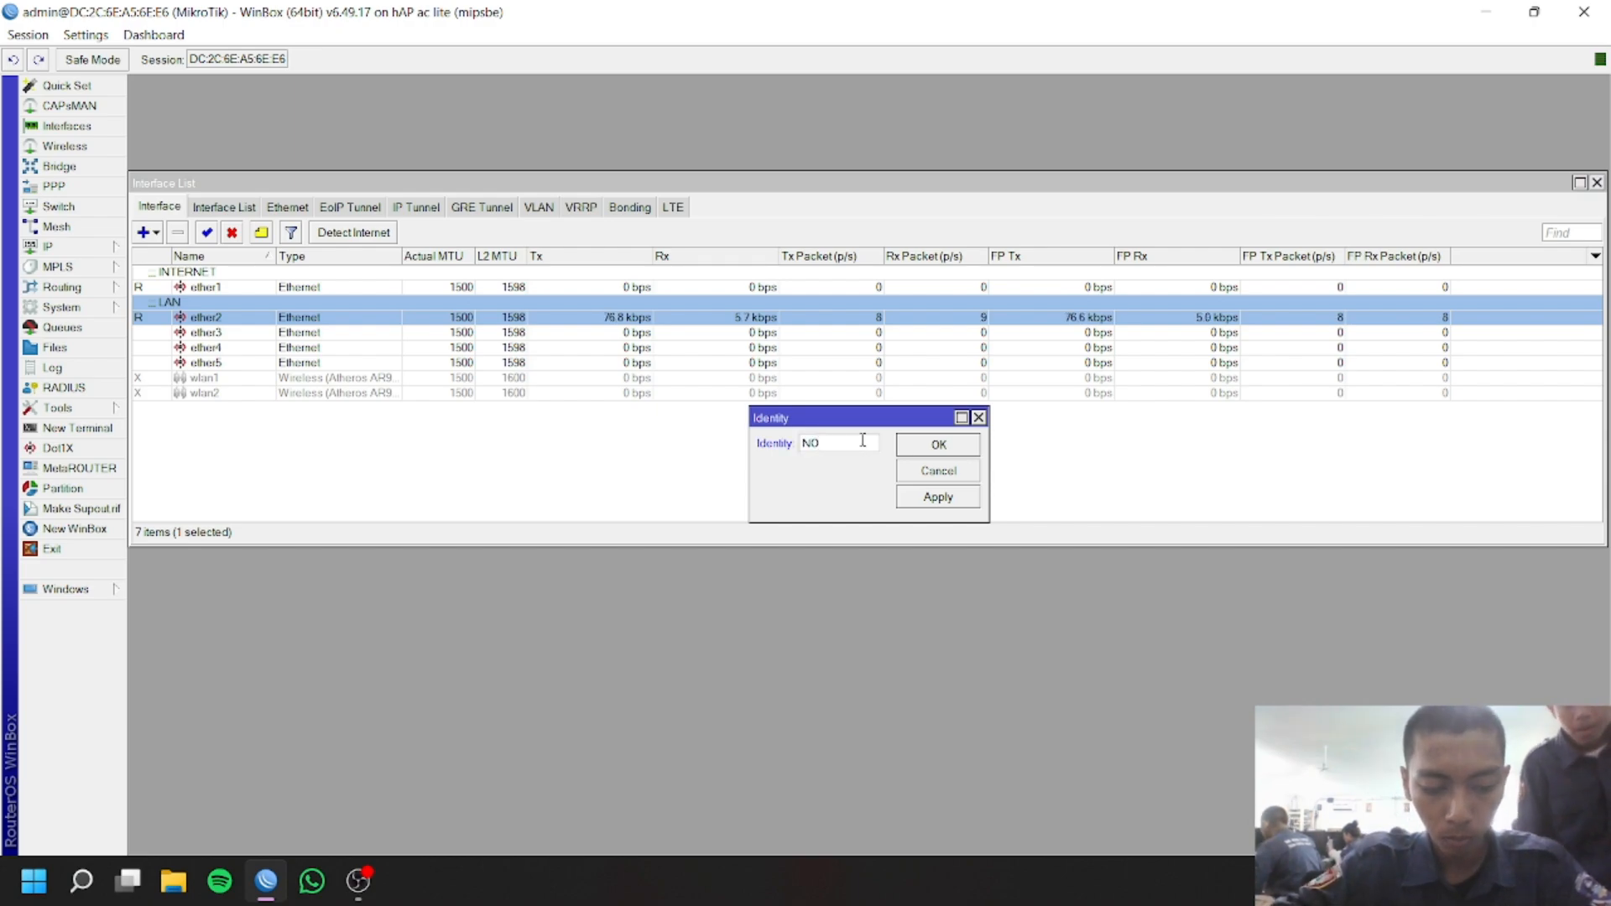
left_click(956, 498)
left_click(953, 463)
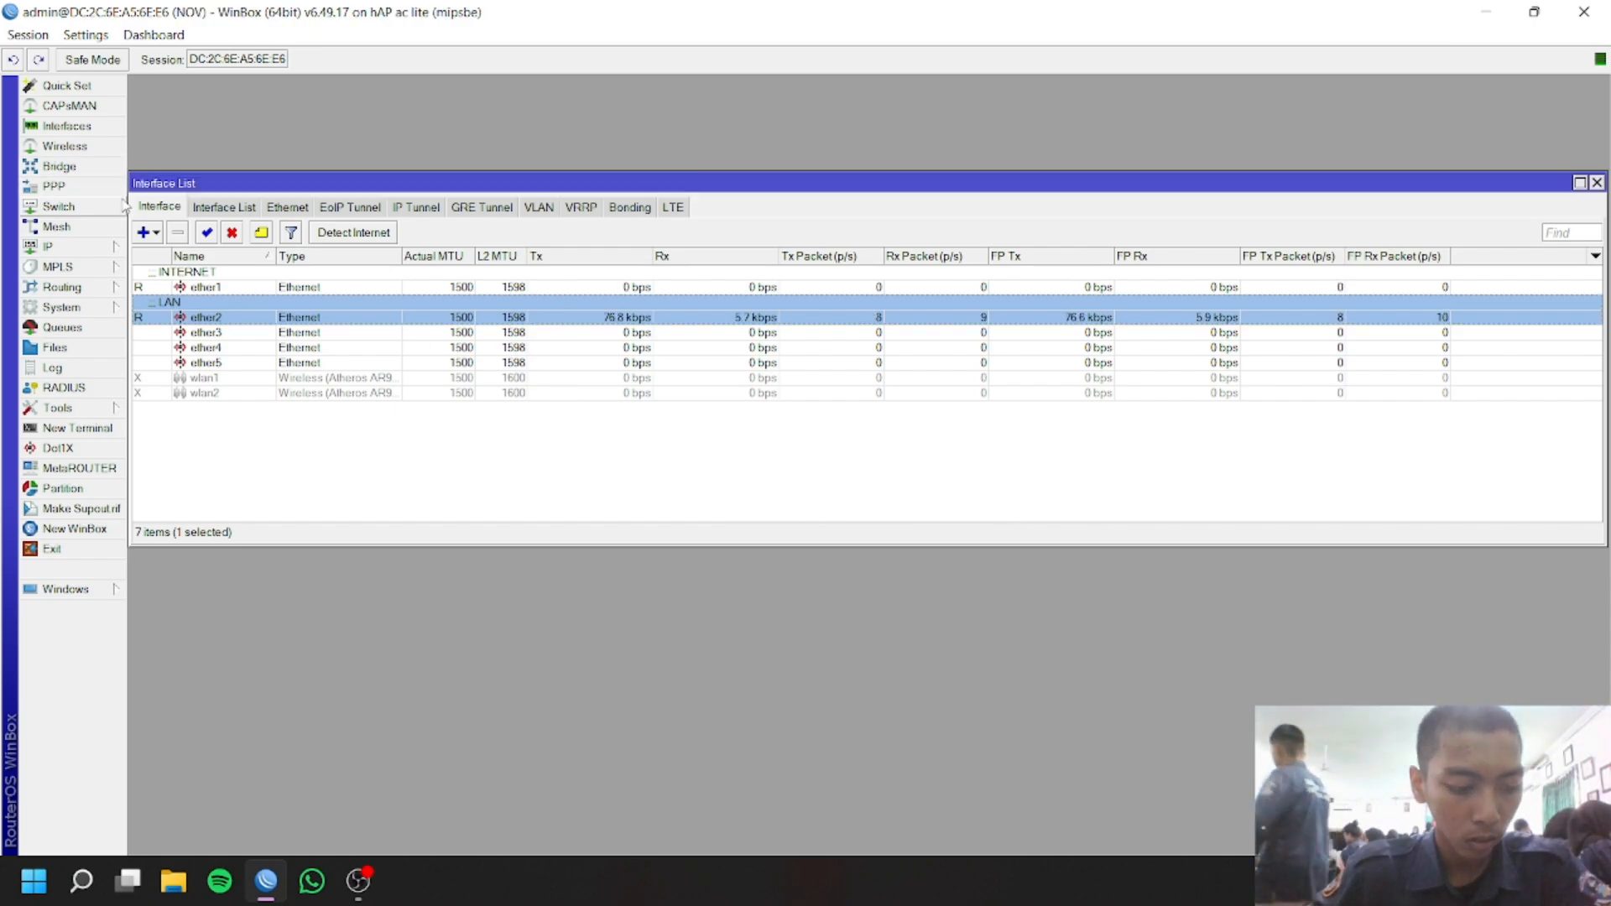
Add a DHCP client on ether1, keeping peer DNS, peer NTP and the default route enabled
left_click(87, 250)
left_click(171, 329)
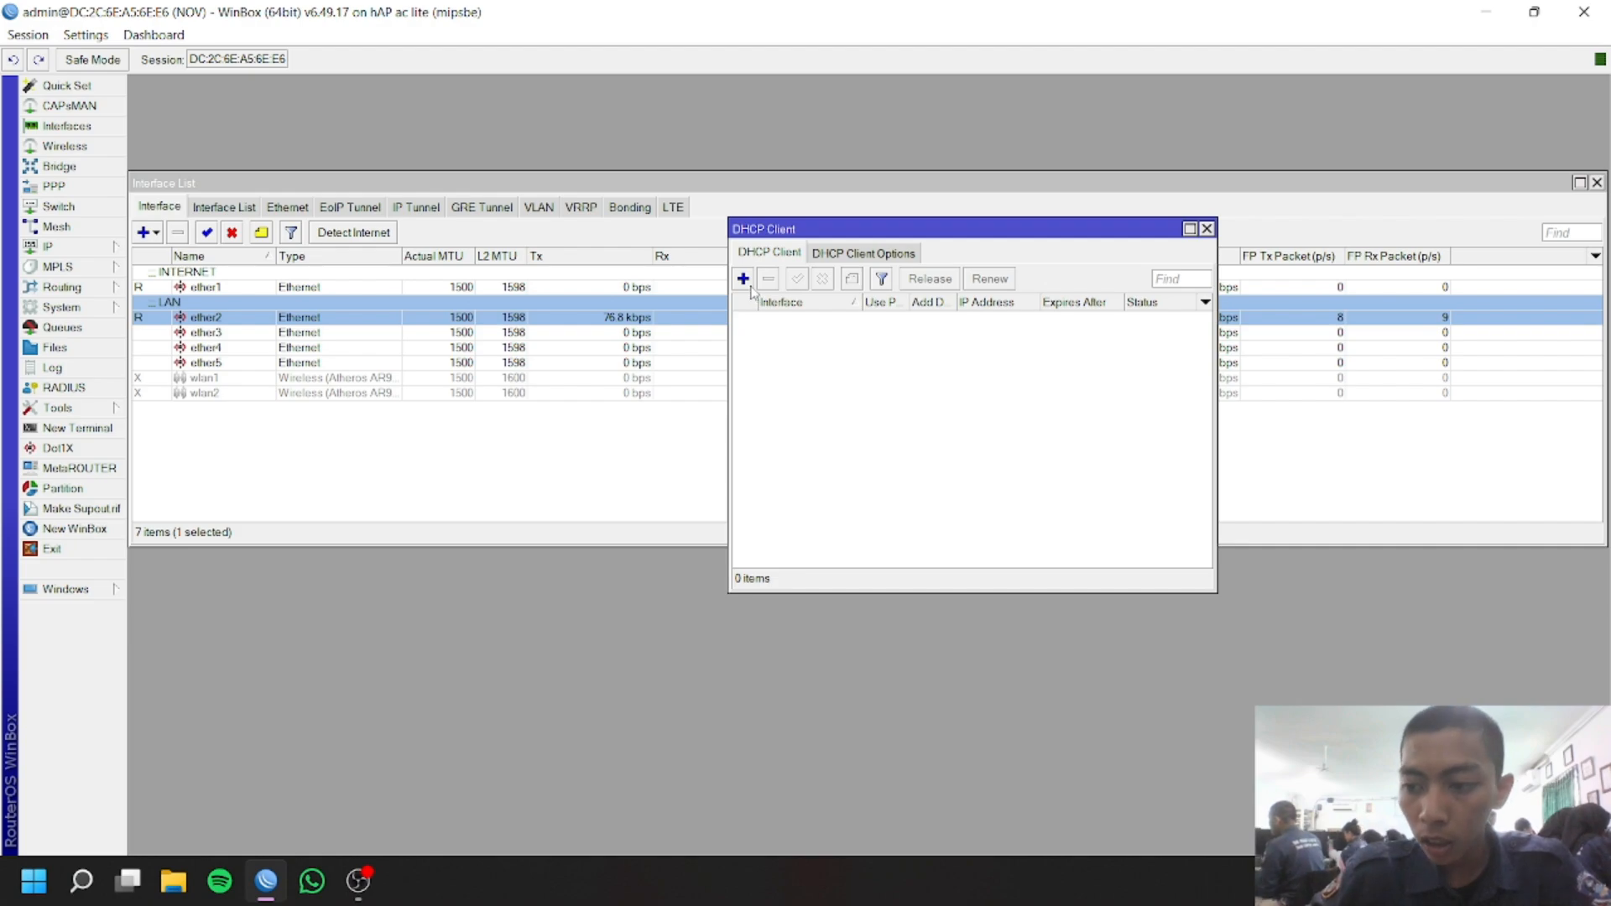
left_click(743, 280)
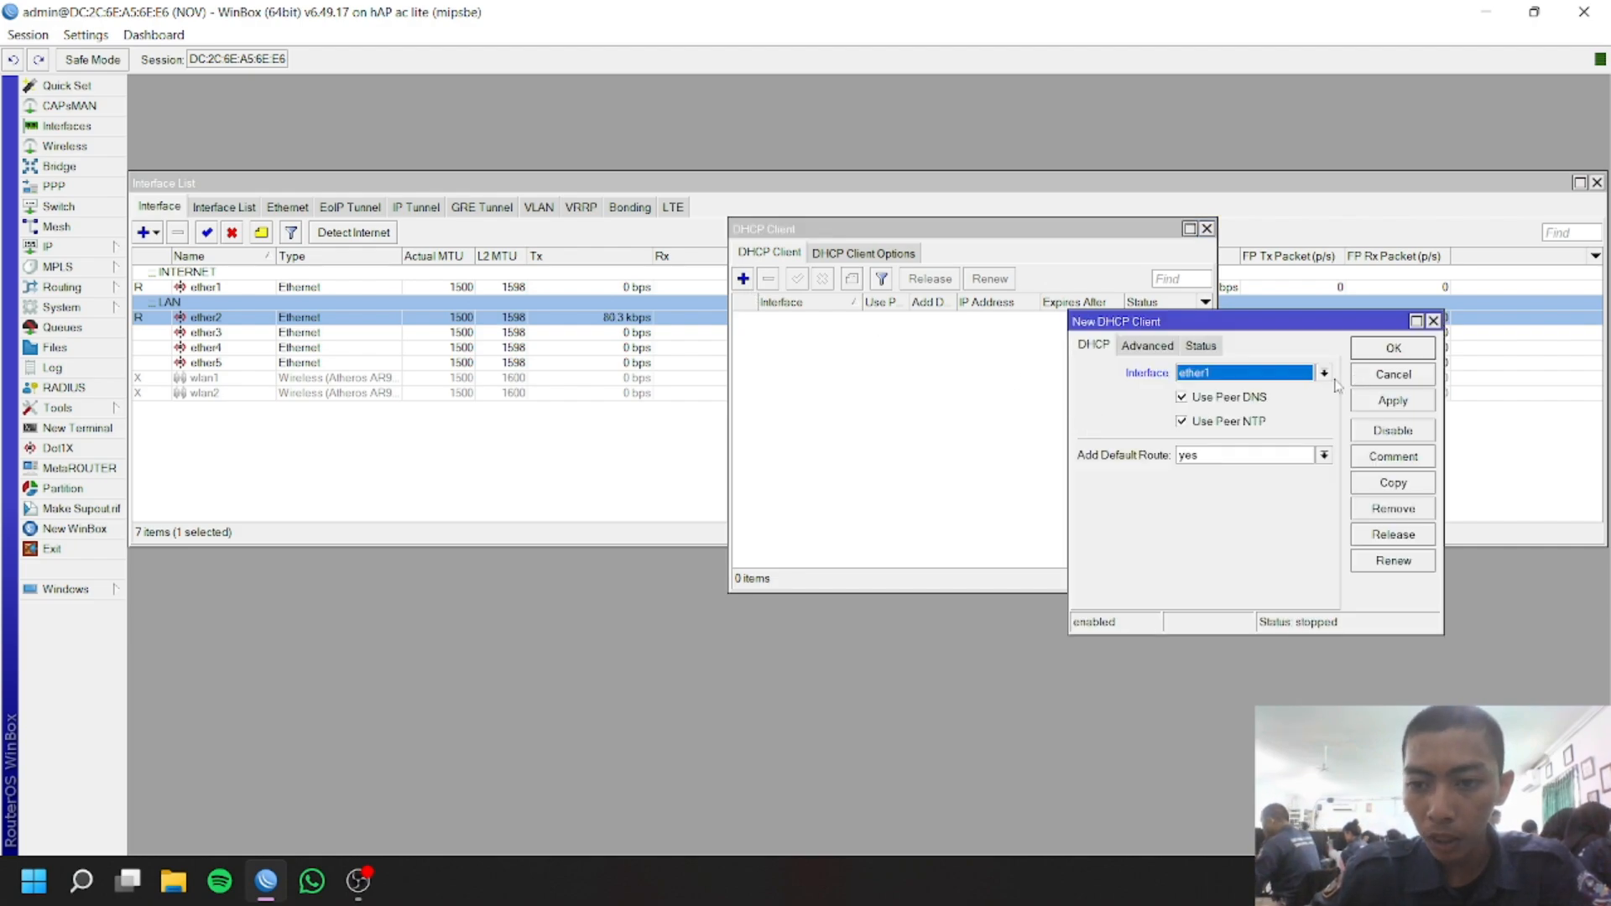
left_click(1393, 348)
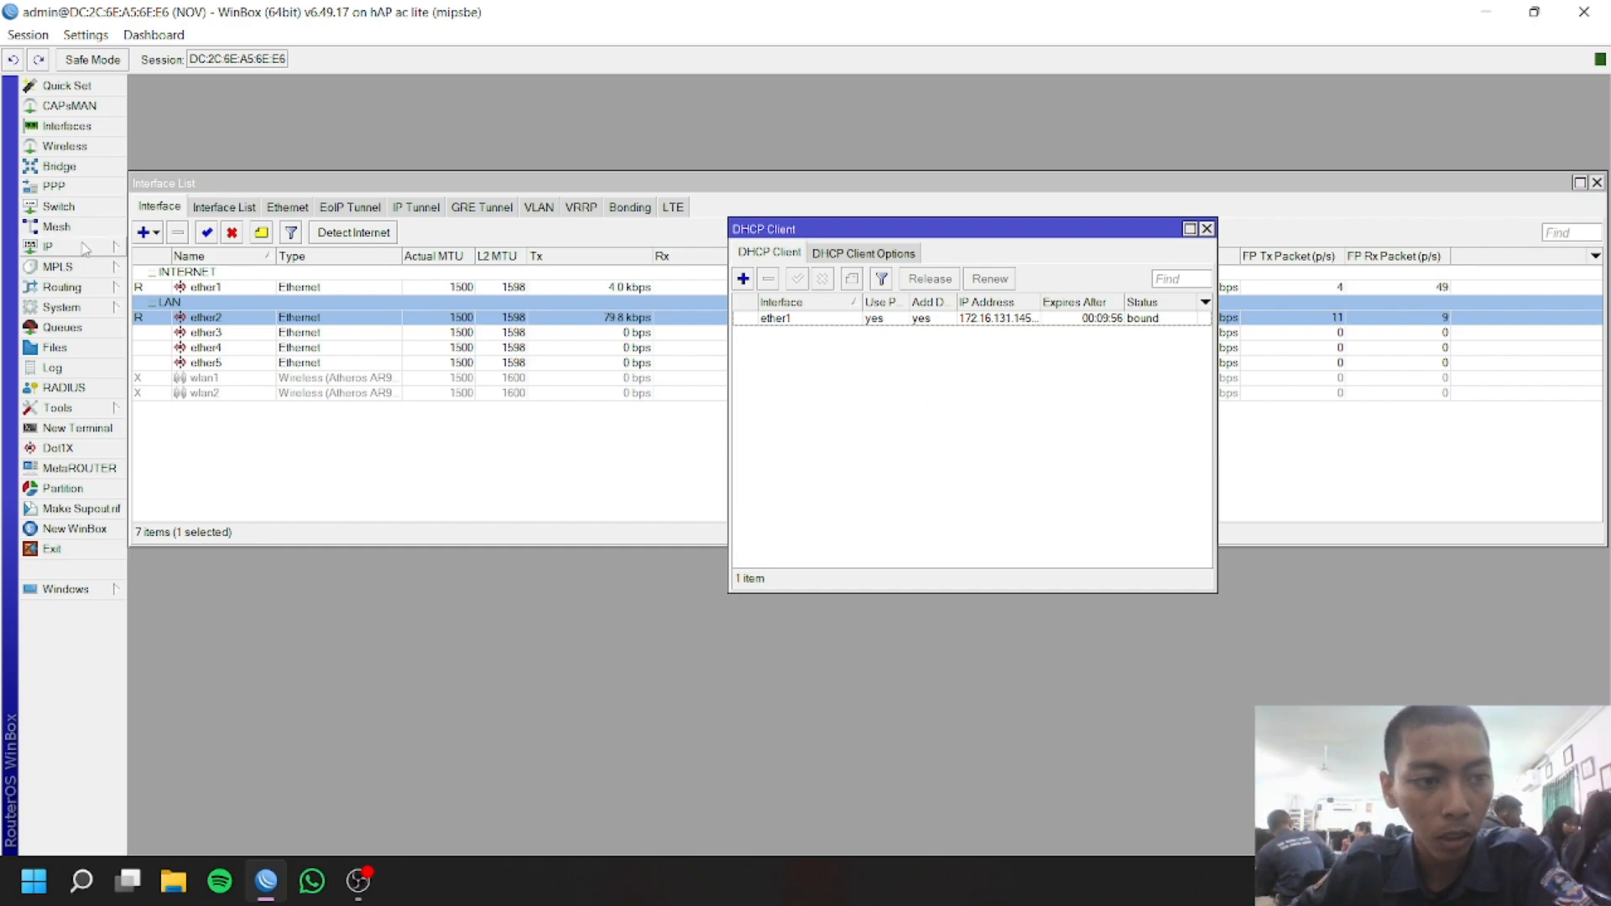
Set the router's DNS server to 8.8.8.8 and apply the settings
left_click(50, 246)
left_click(197, 389)
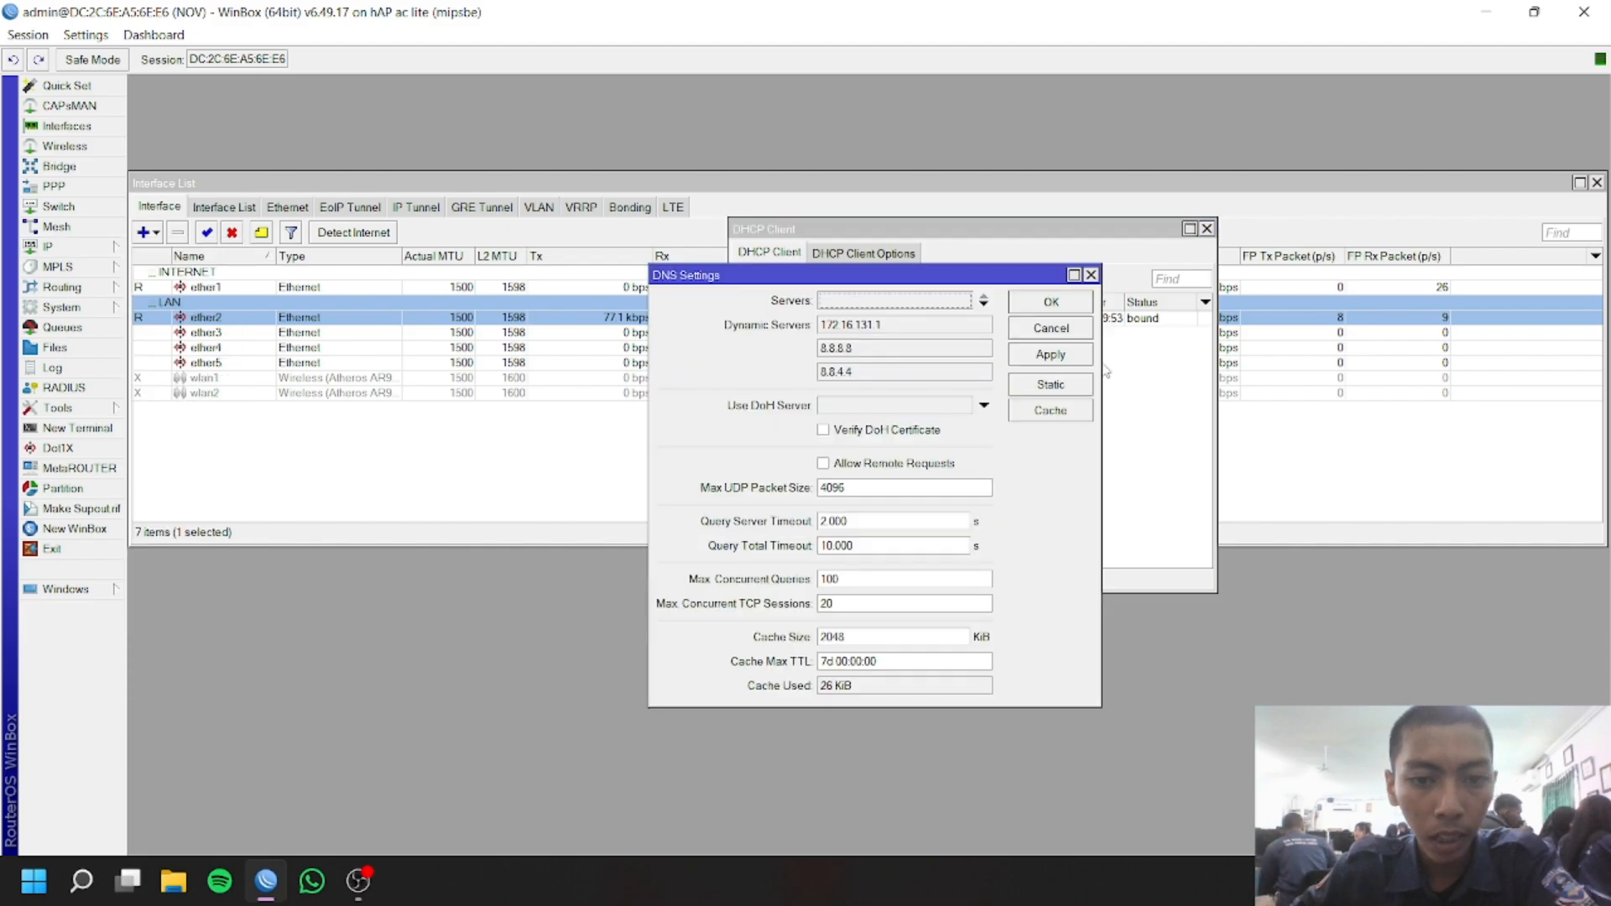
left_click(936, 300)
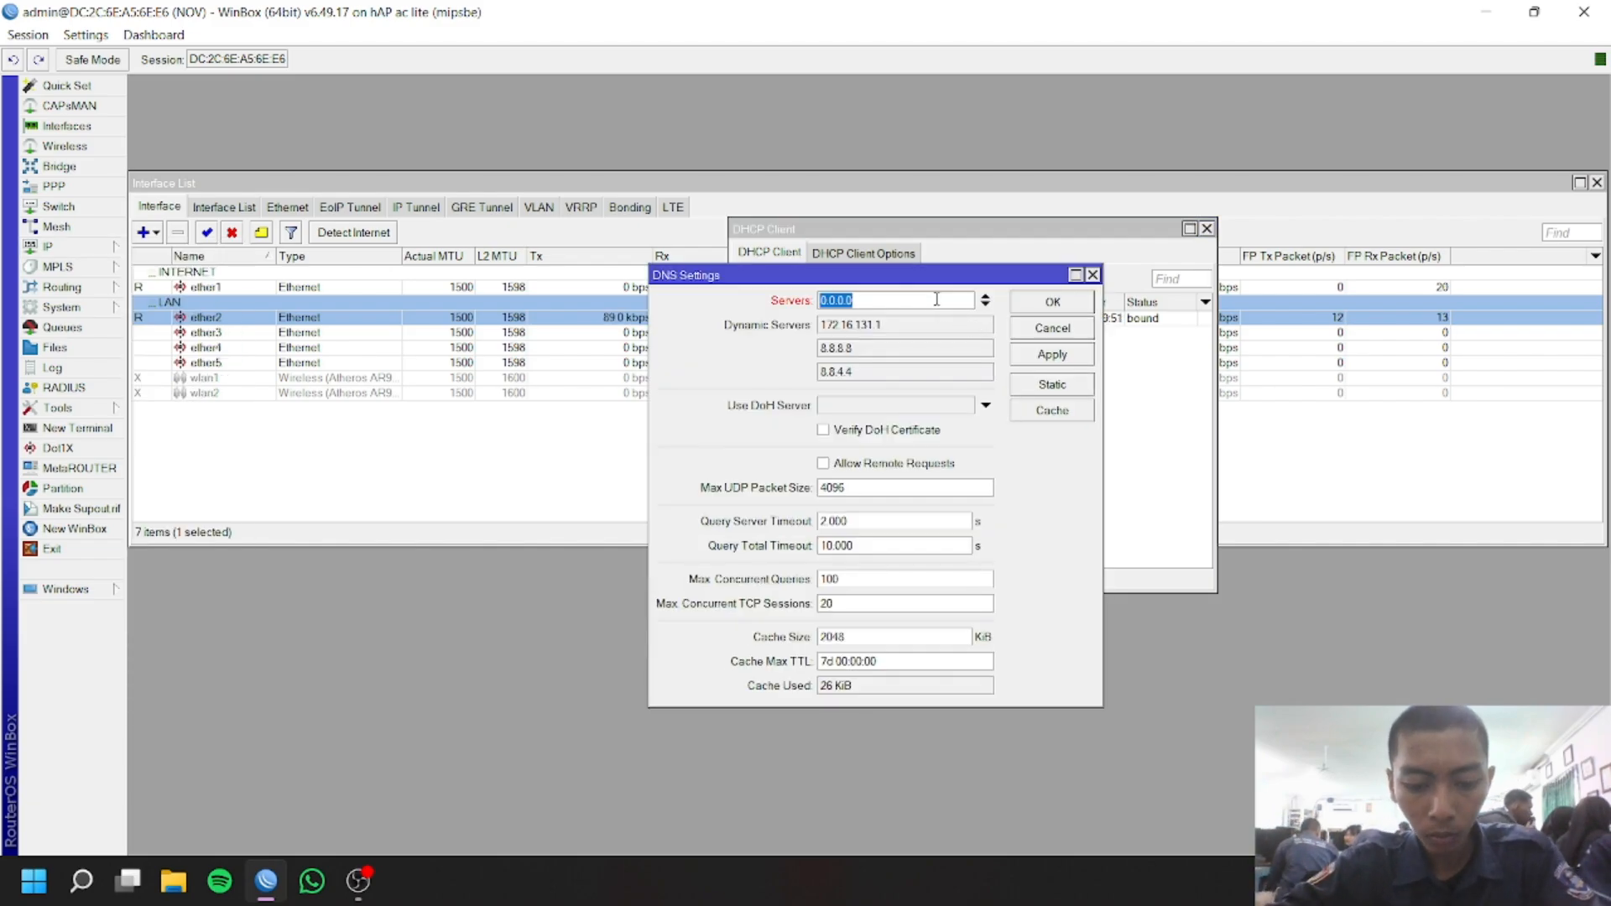
type("8.8.8.8")
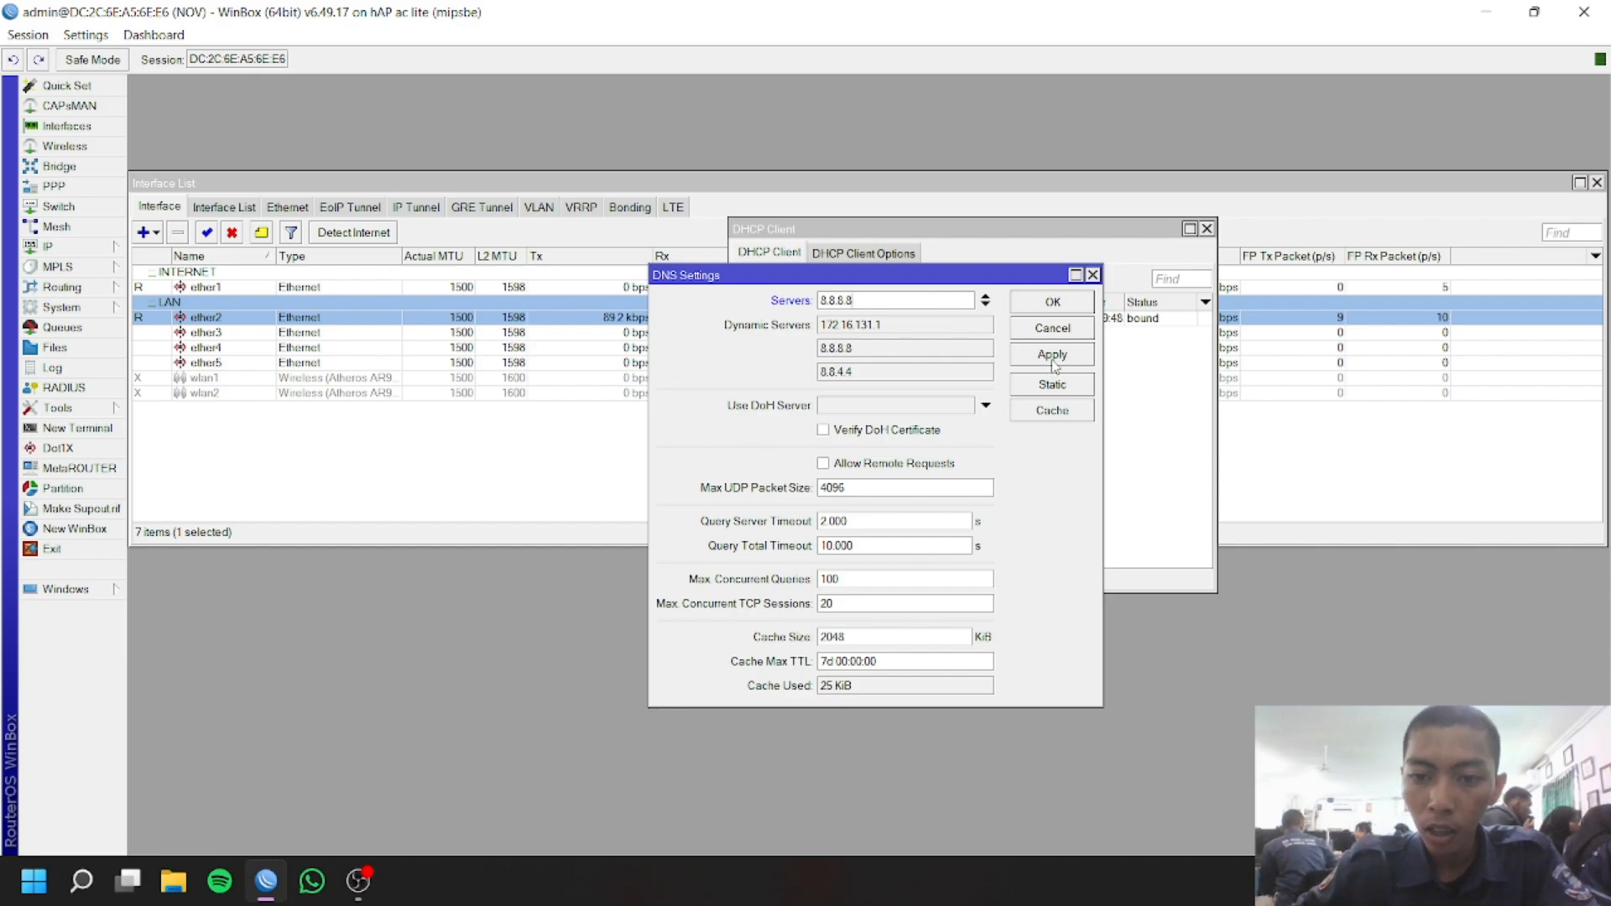
left_click(1053, 355)
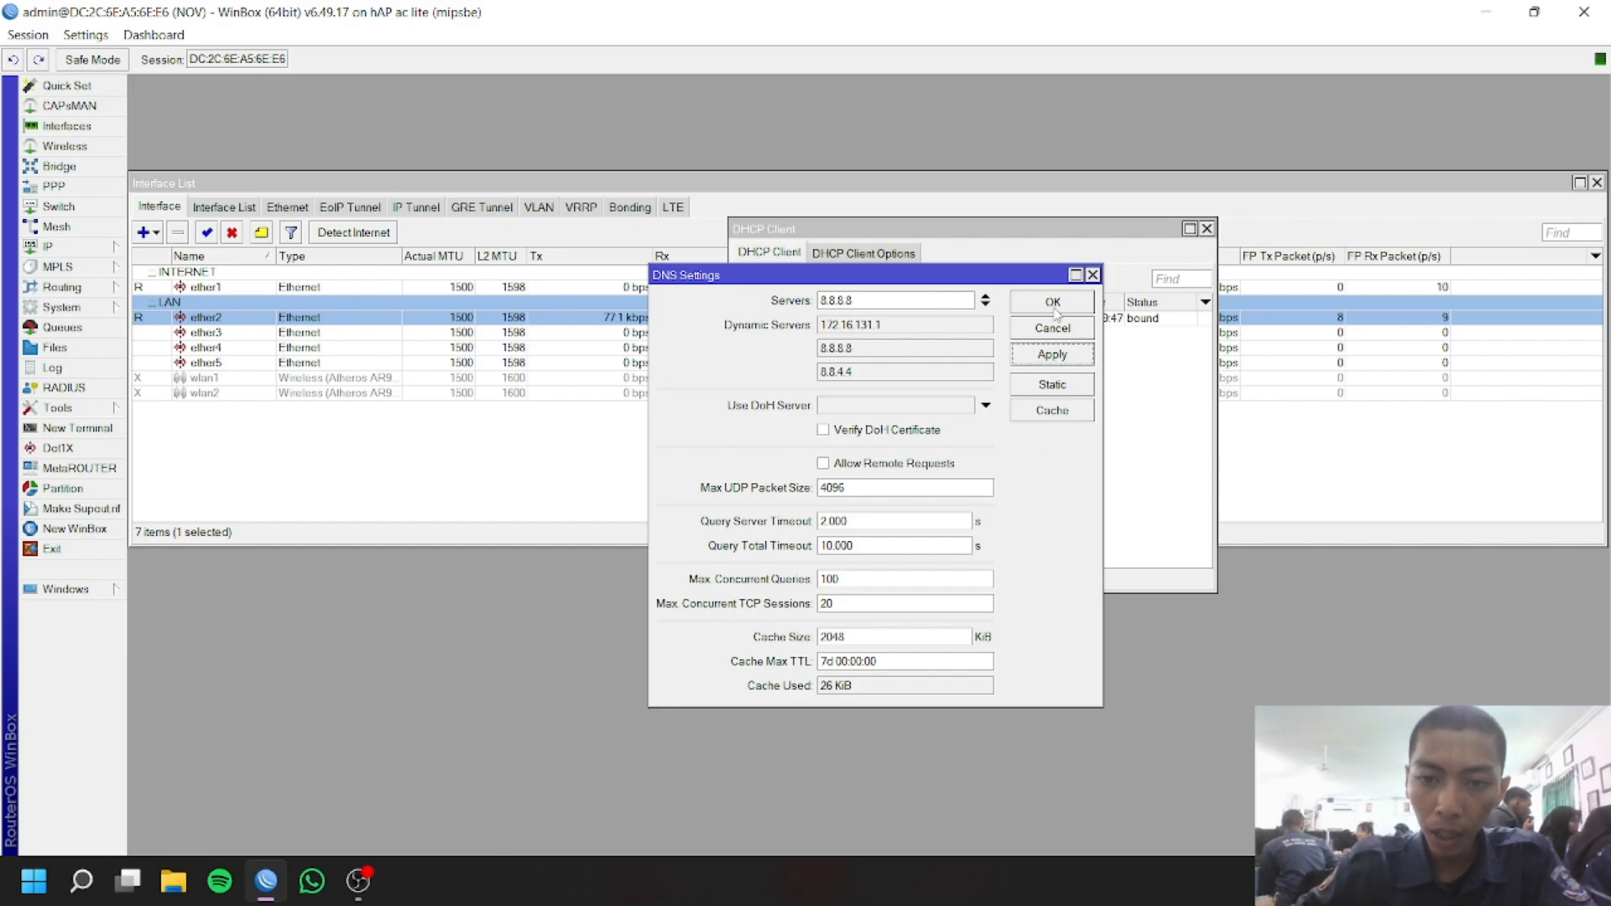
left_click(1054, 302)
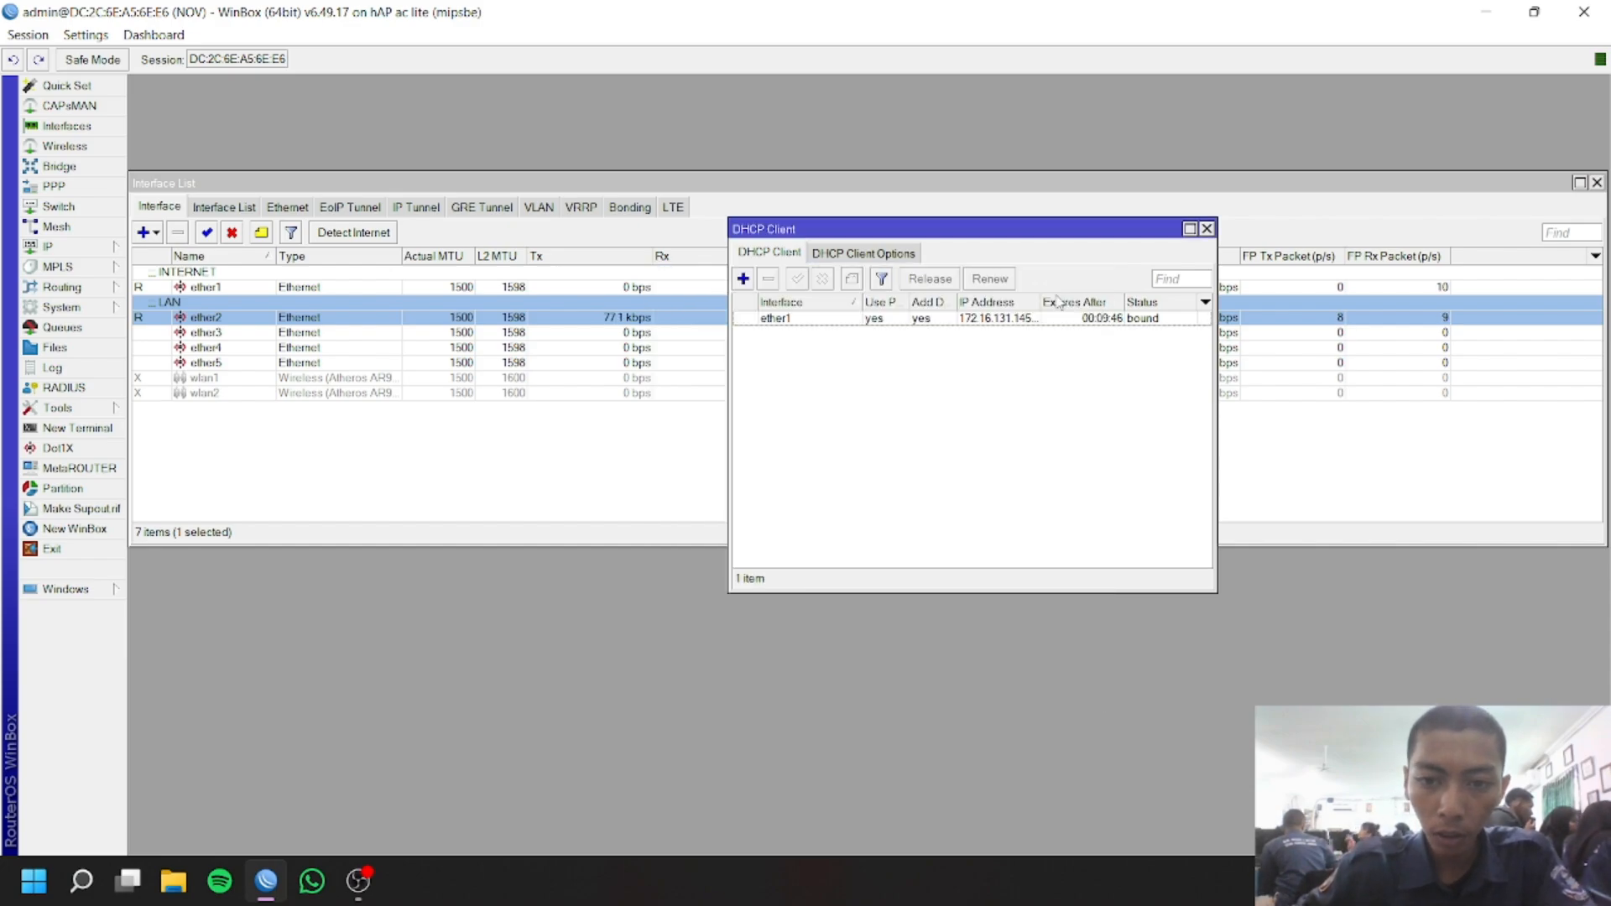
Add the IP address 192.168.1.1/24 to the ether2 interface
left_click(48, 246)
left_click(167, 289)
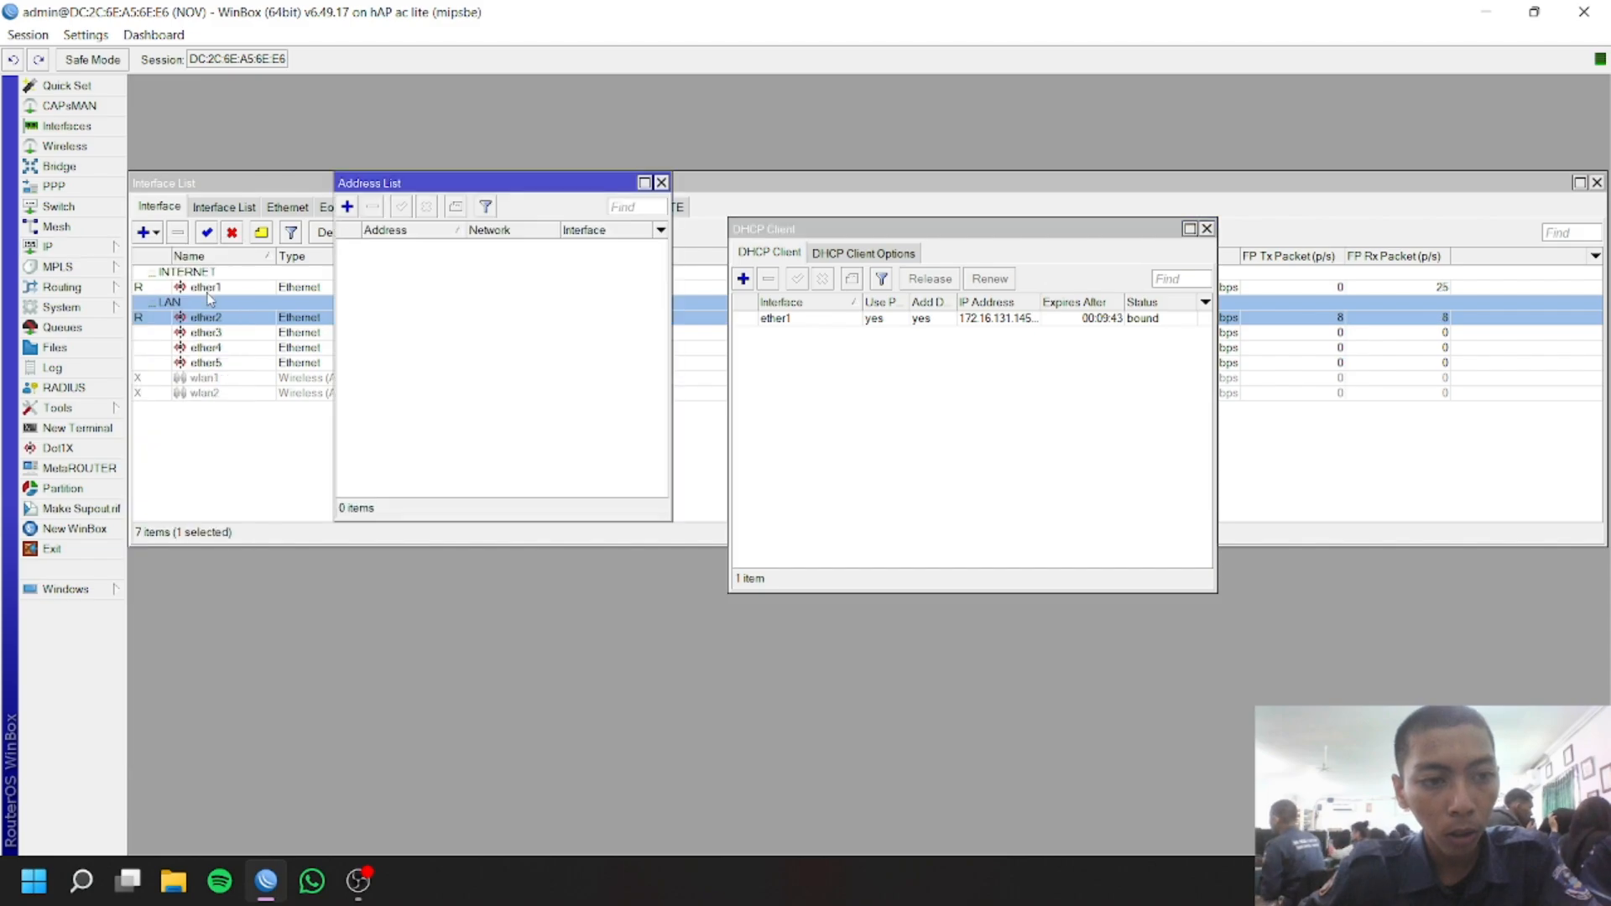
left_click(346, 208)
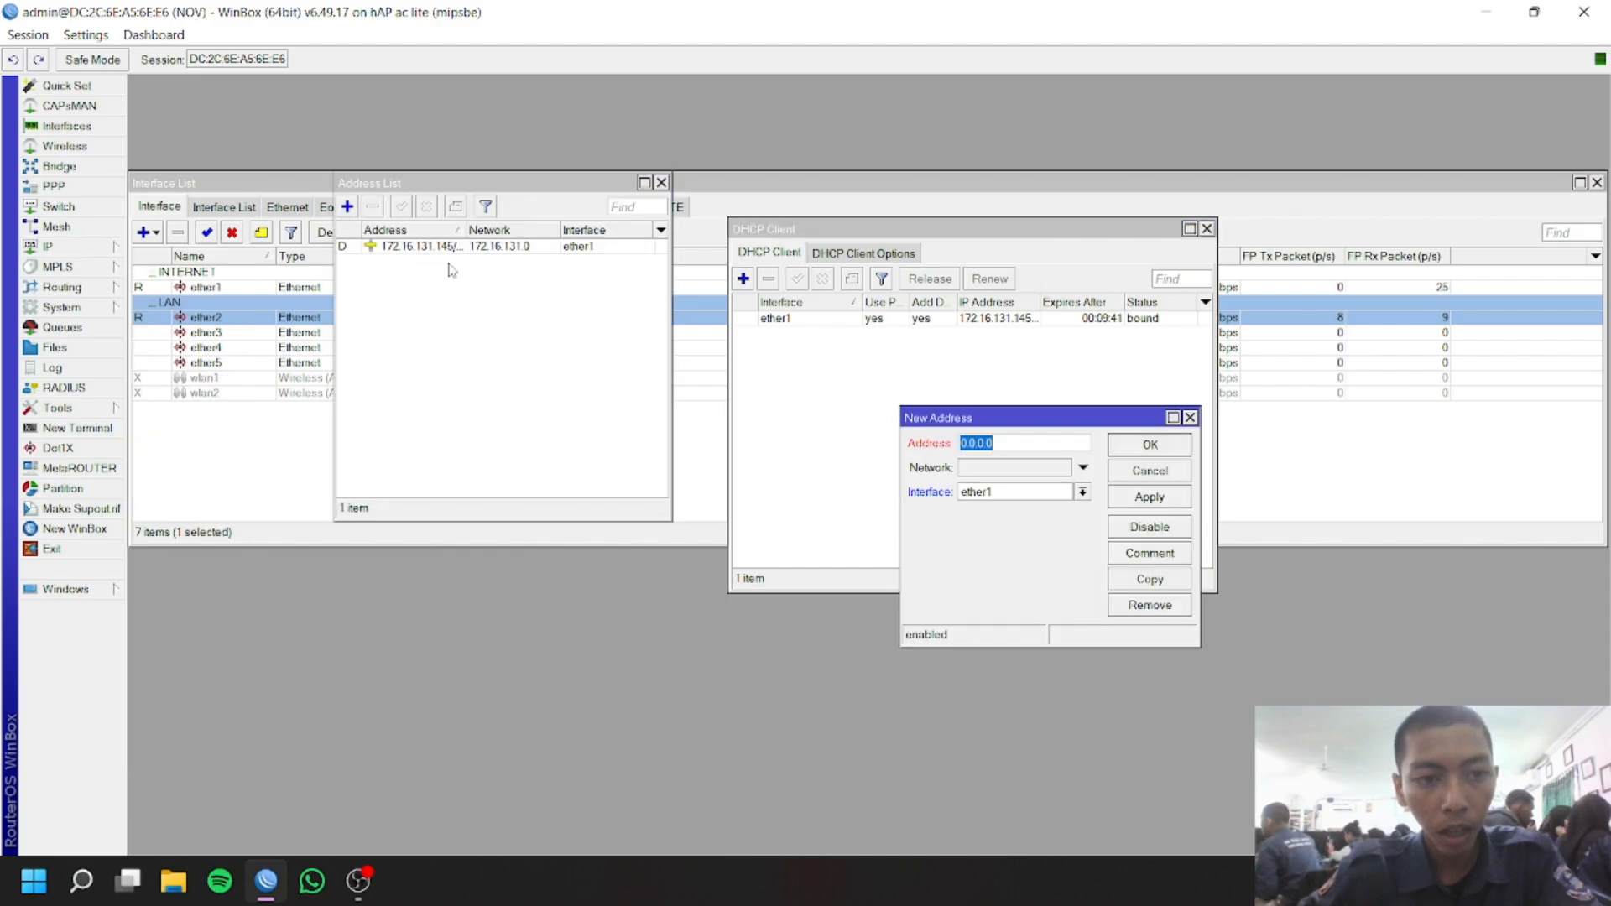
type("192.168.1.1/24")
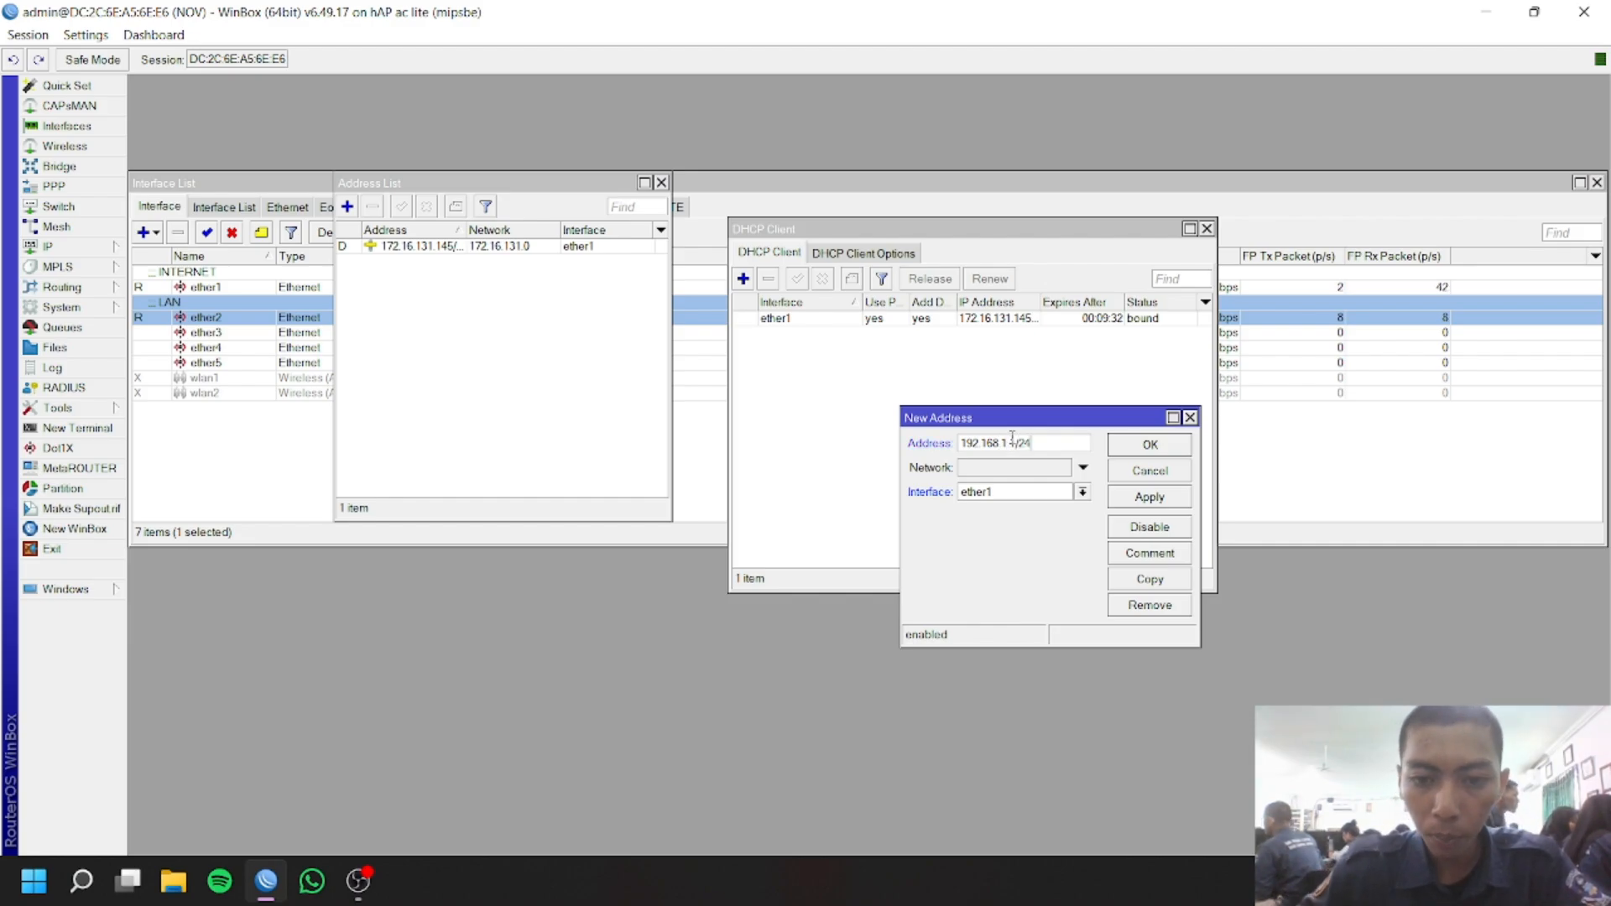
left_click(1084, 492)
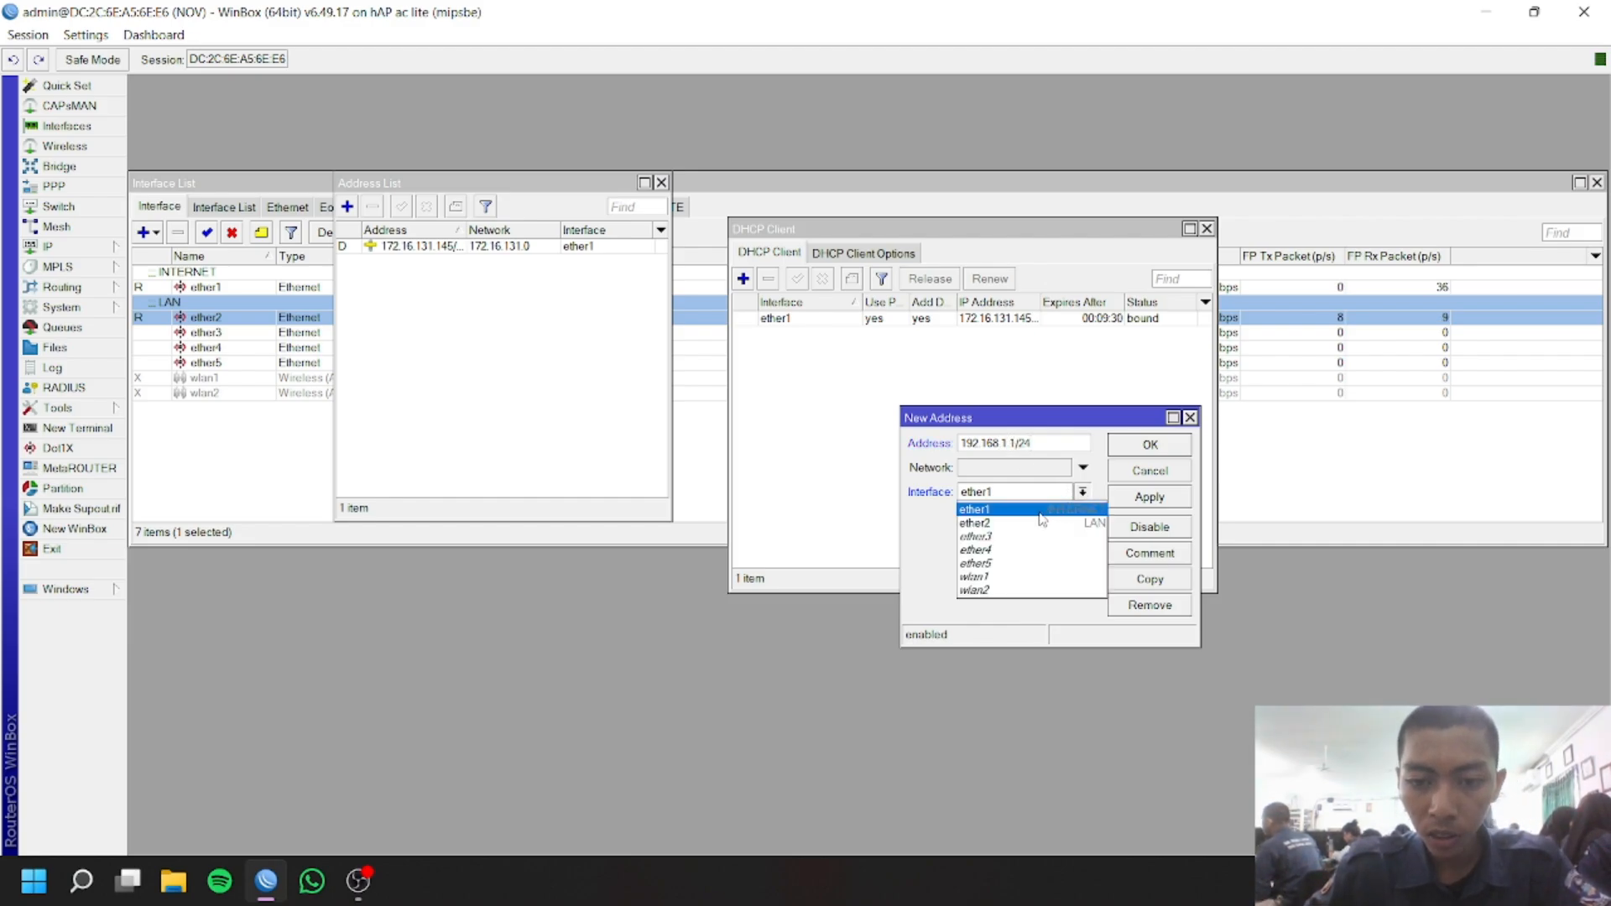
left_click(1040, 522)
left_click(1146, 498)
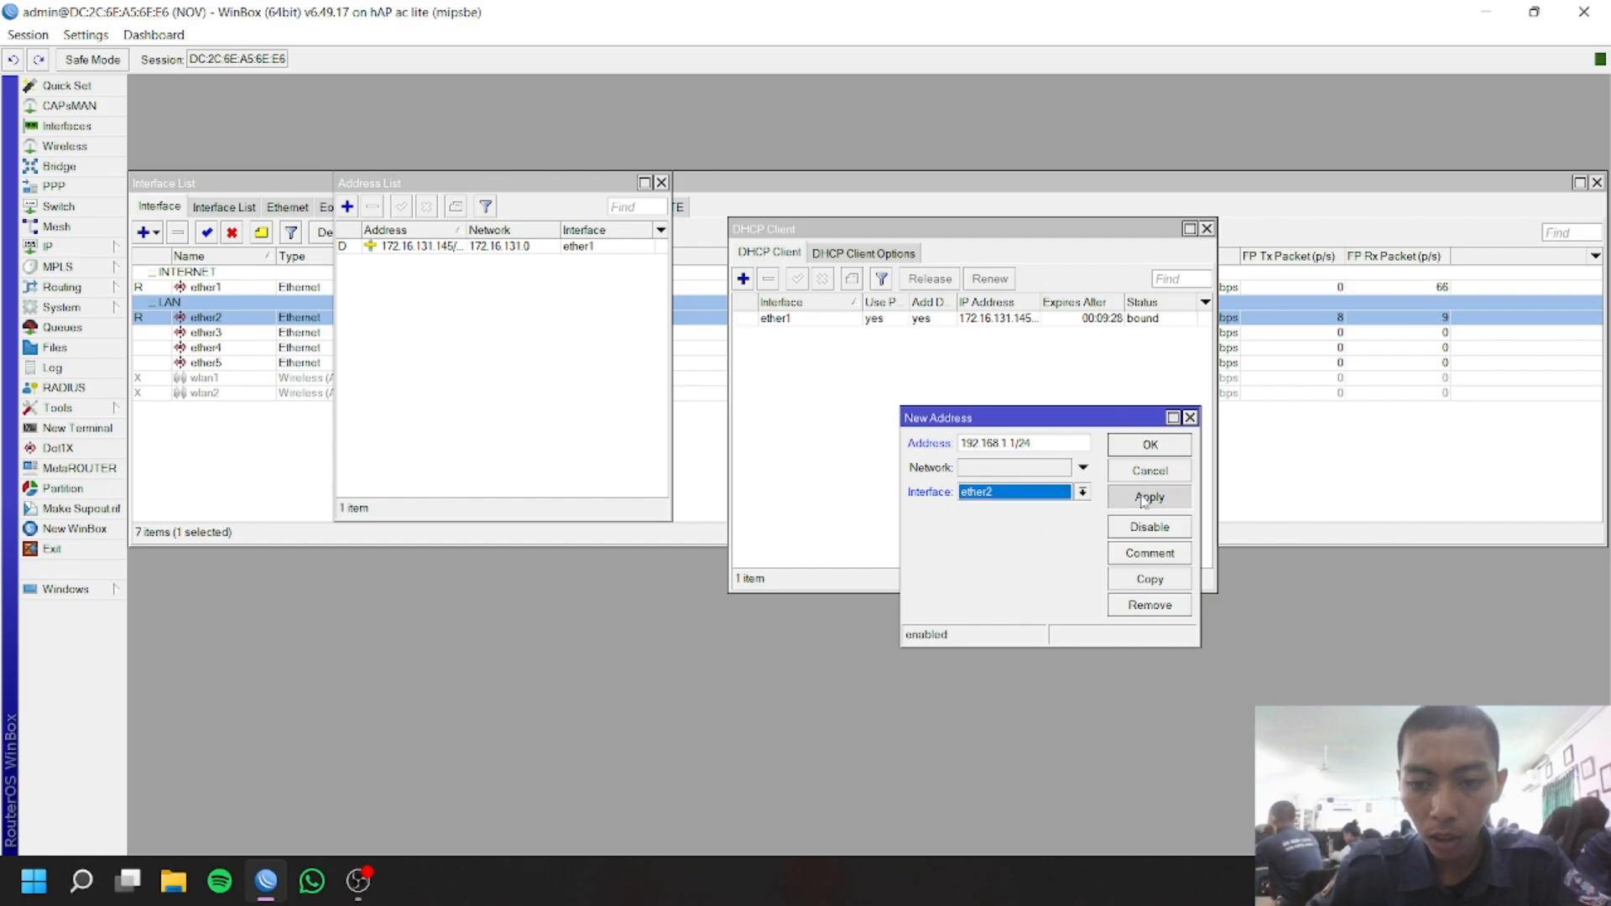
left_click(1150, 444)
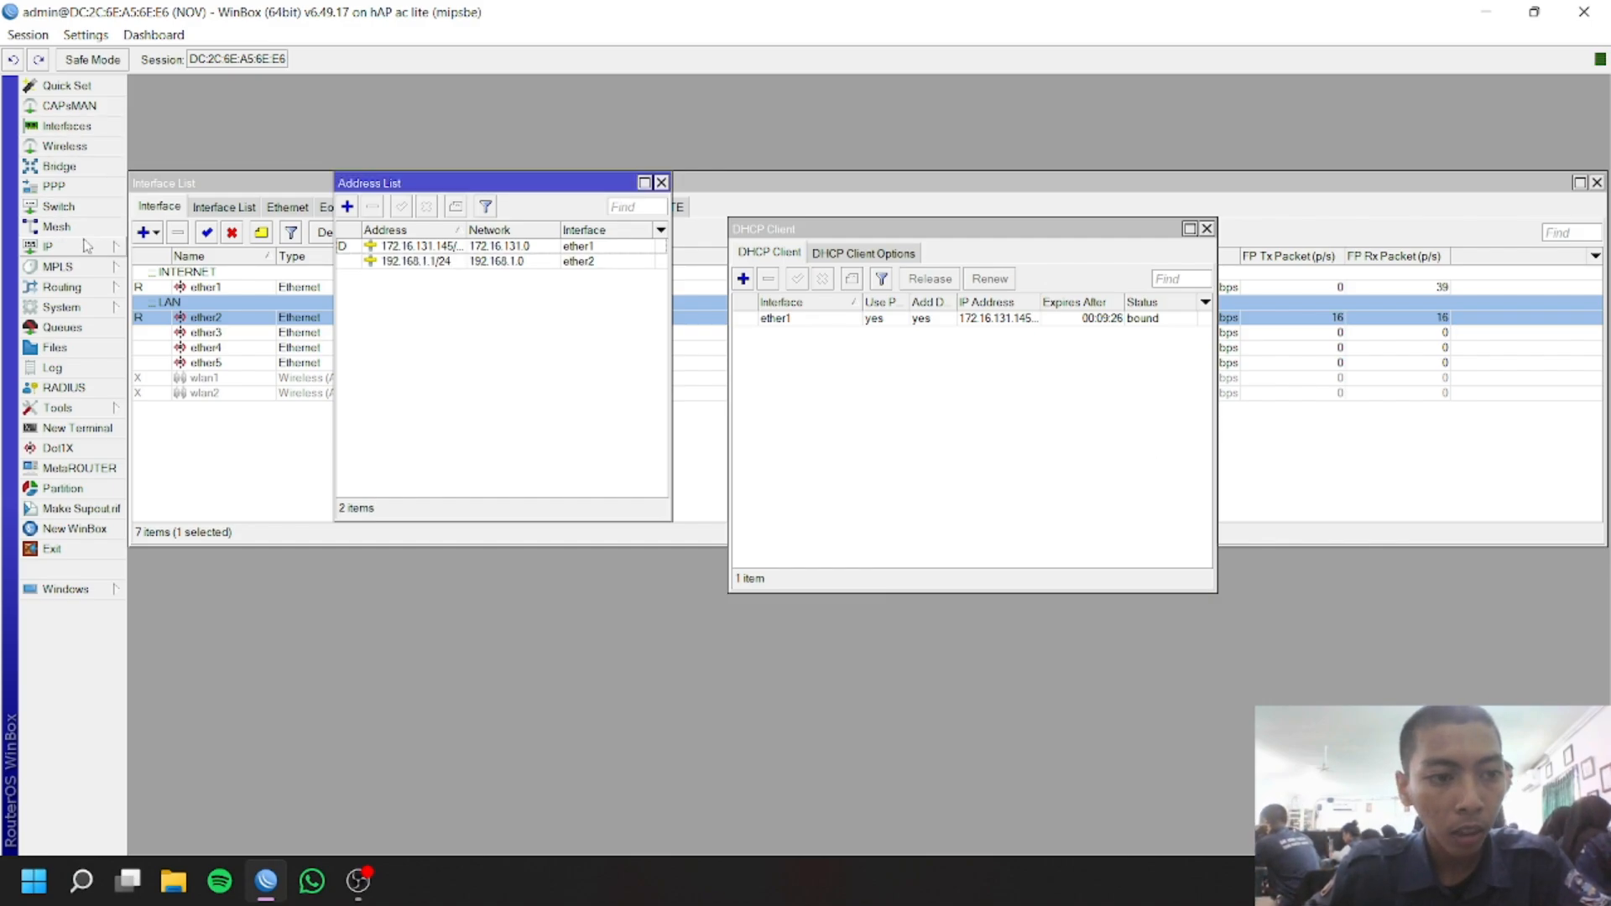
Create a firewall NAT rule with chain srcnat and ether1 as the out interface
left_click(49, 246)
left_click(197, 411)
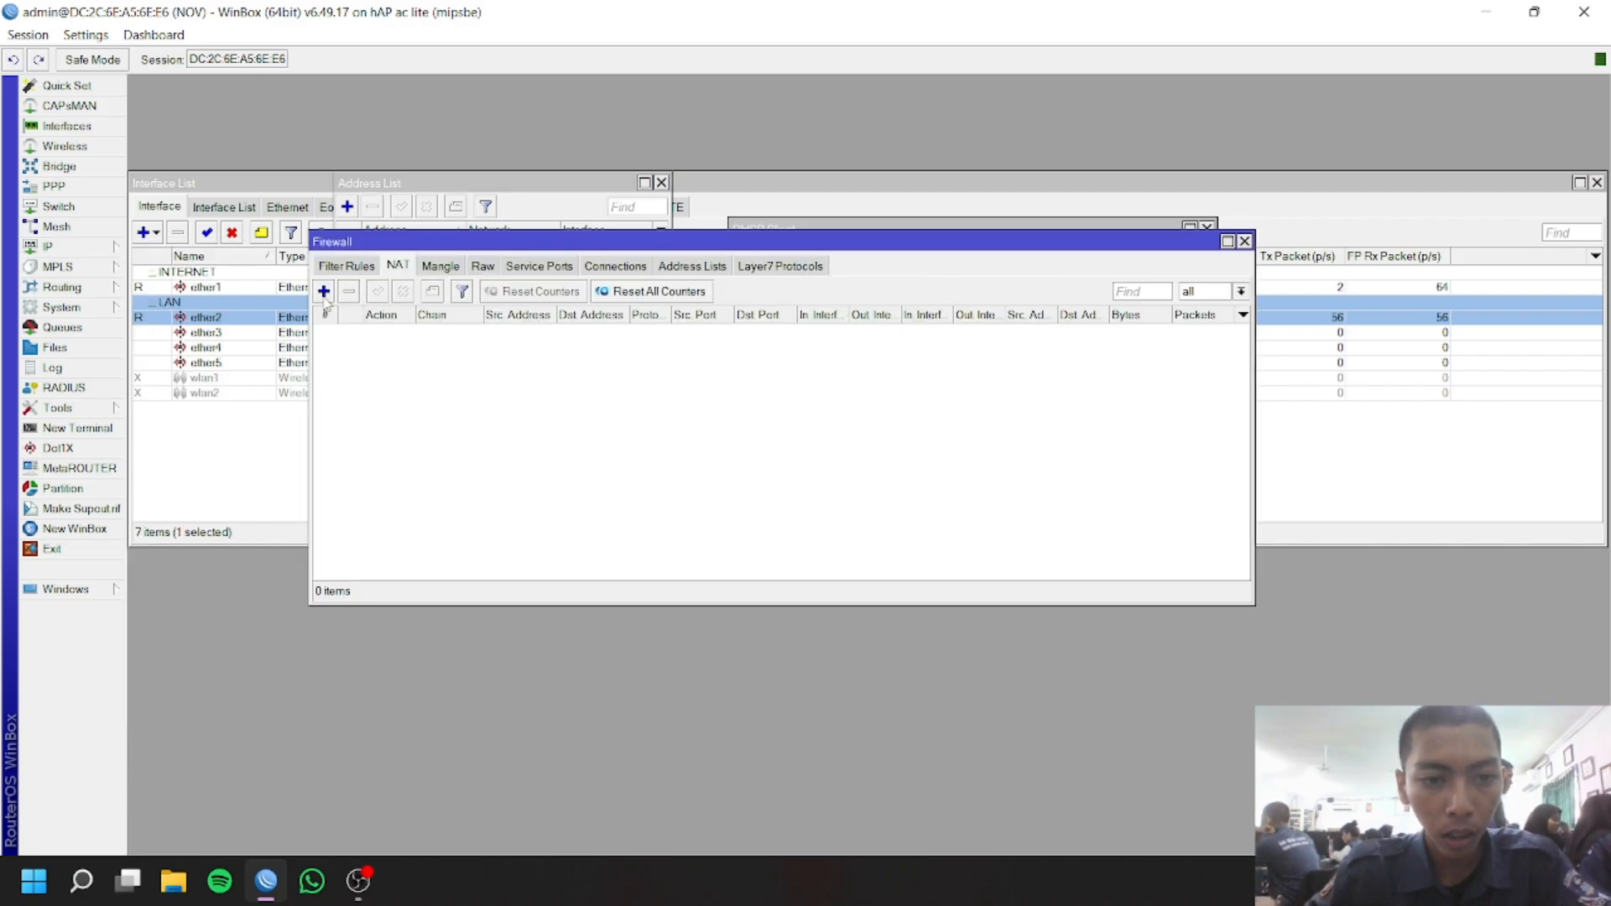
left_click(323, 291)
left_click(737, 244)
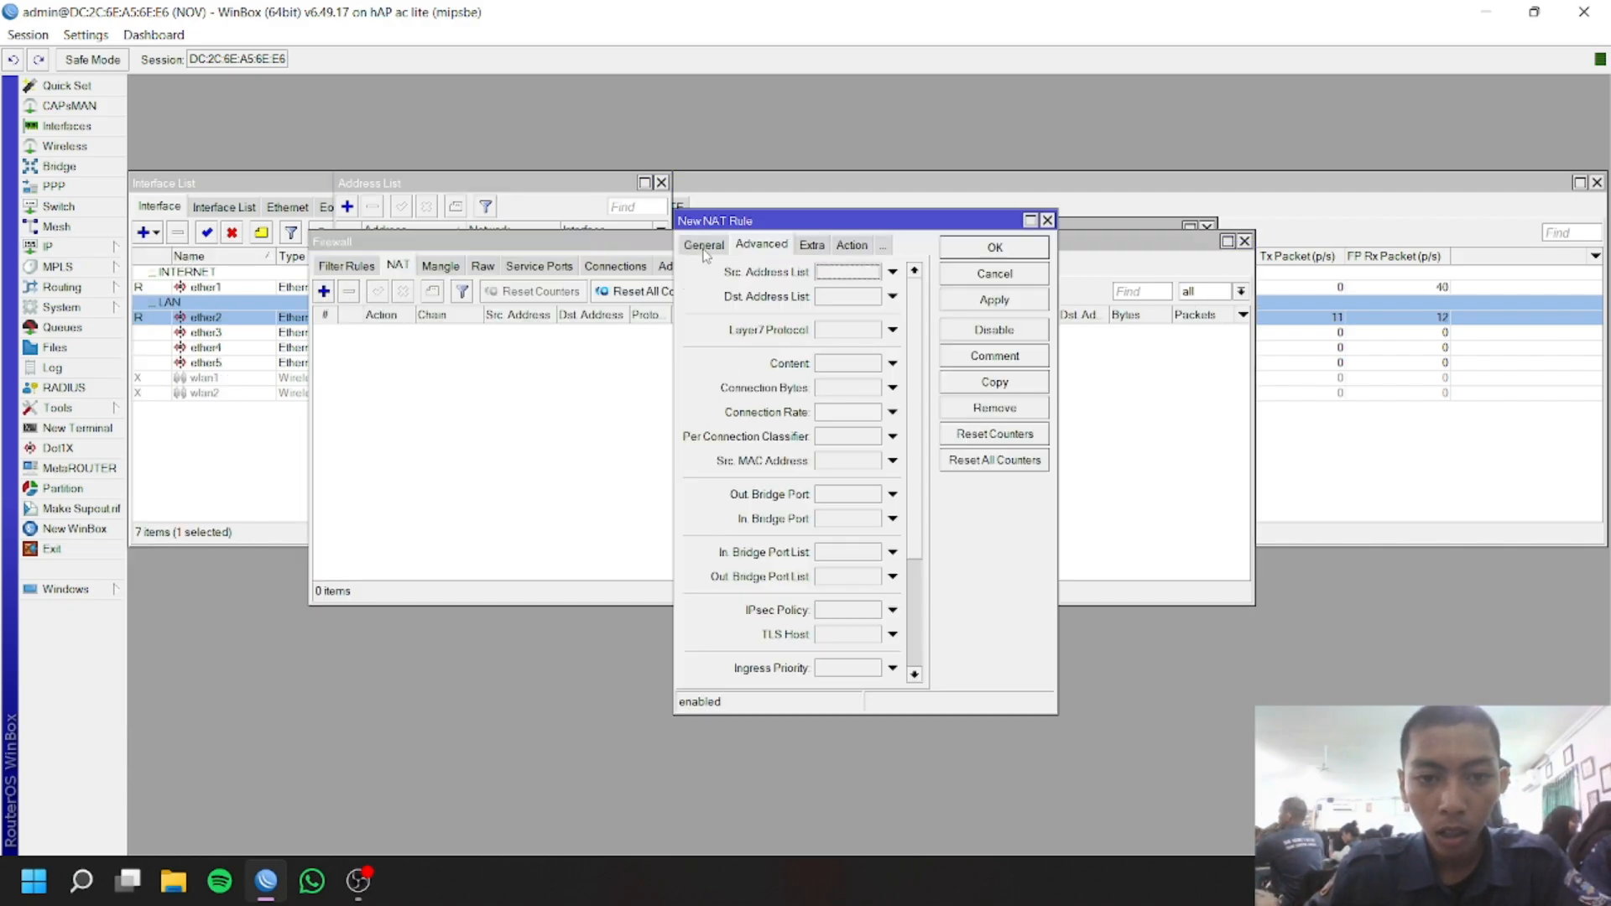
left_click(705, 247)
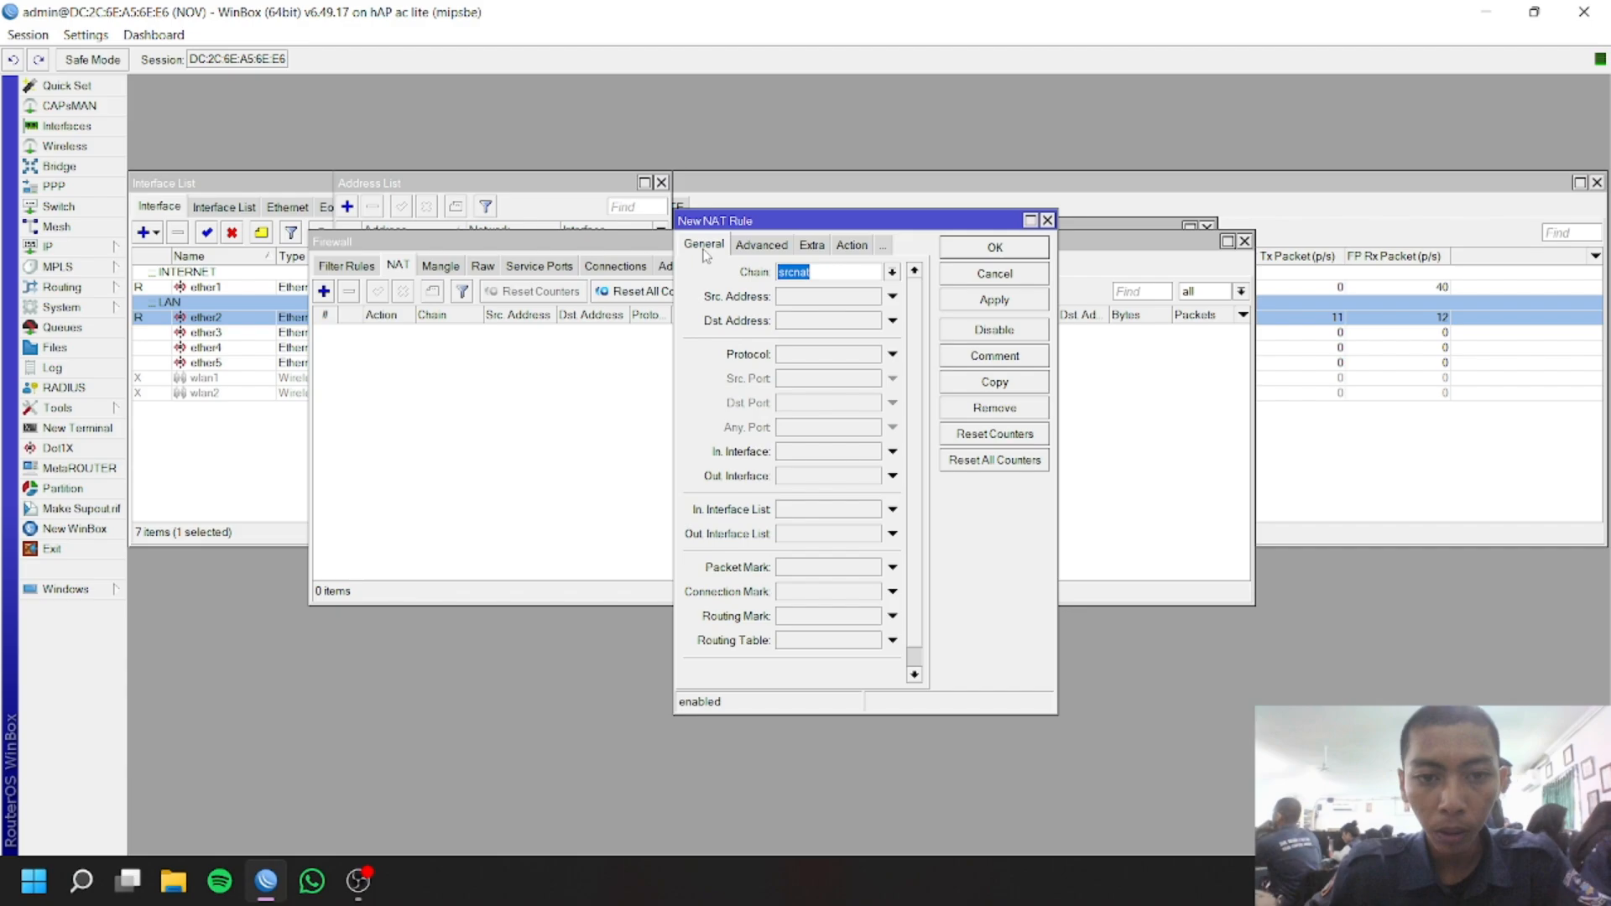
left_click(893, 476)
left_click(892, 491)
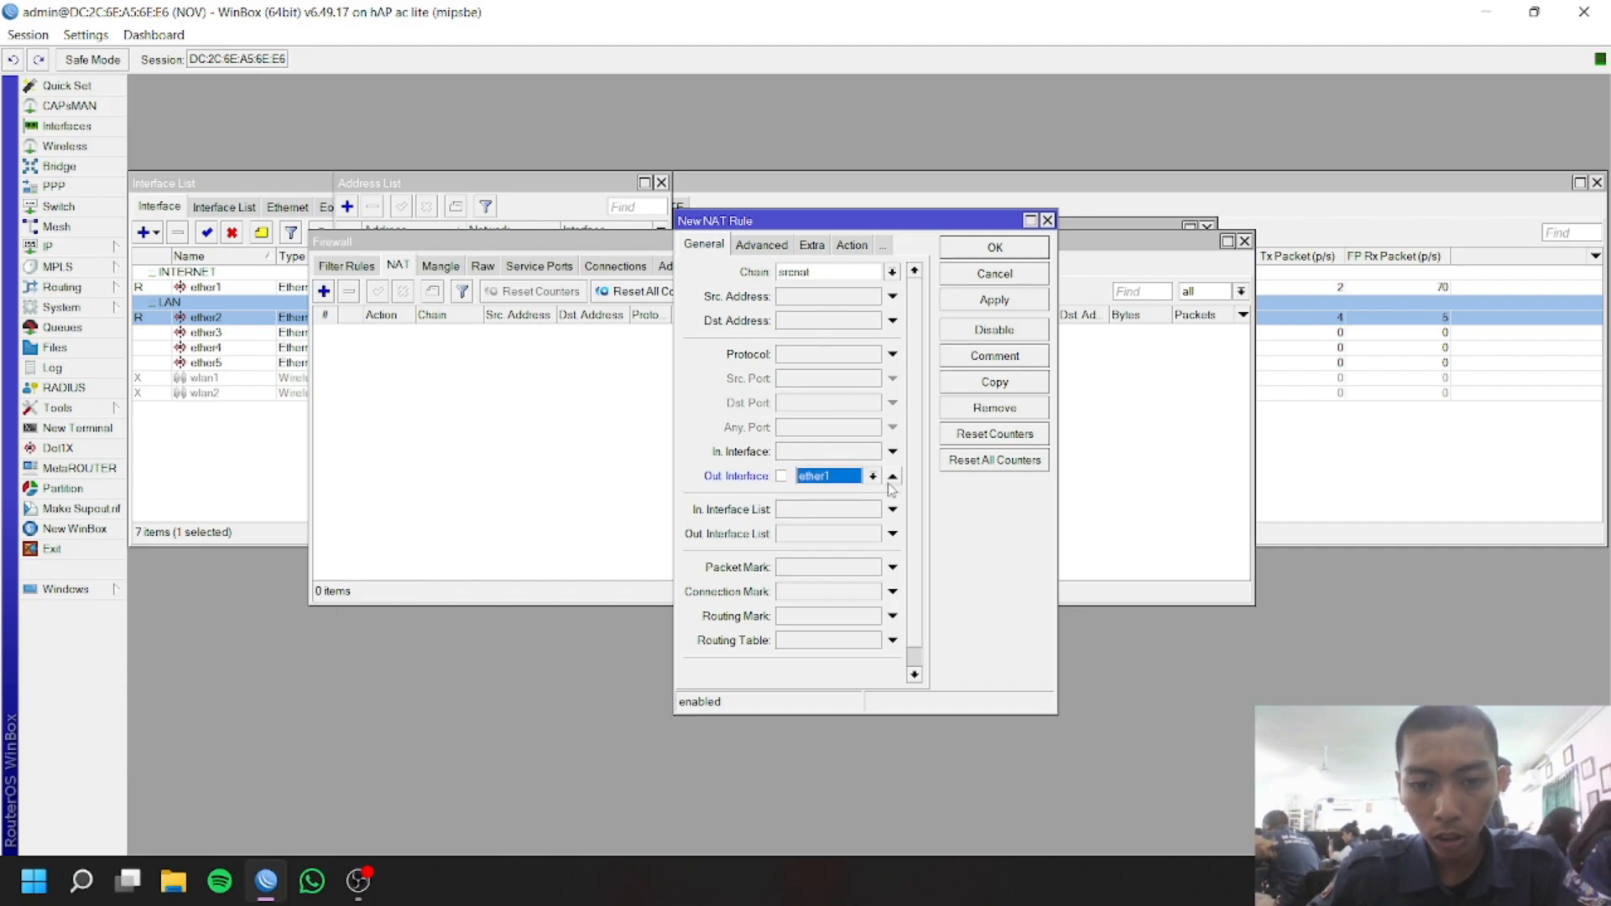
Set the NAT rule's action to masquerade and save the rule
left_click(856, 247)
left_click(912, 274)
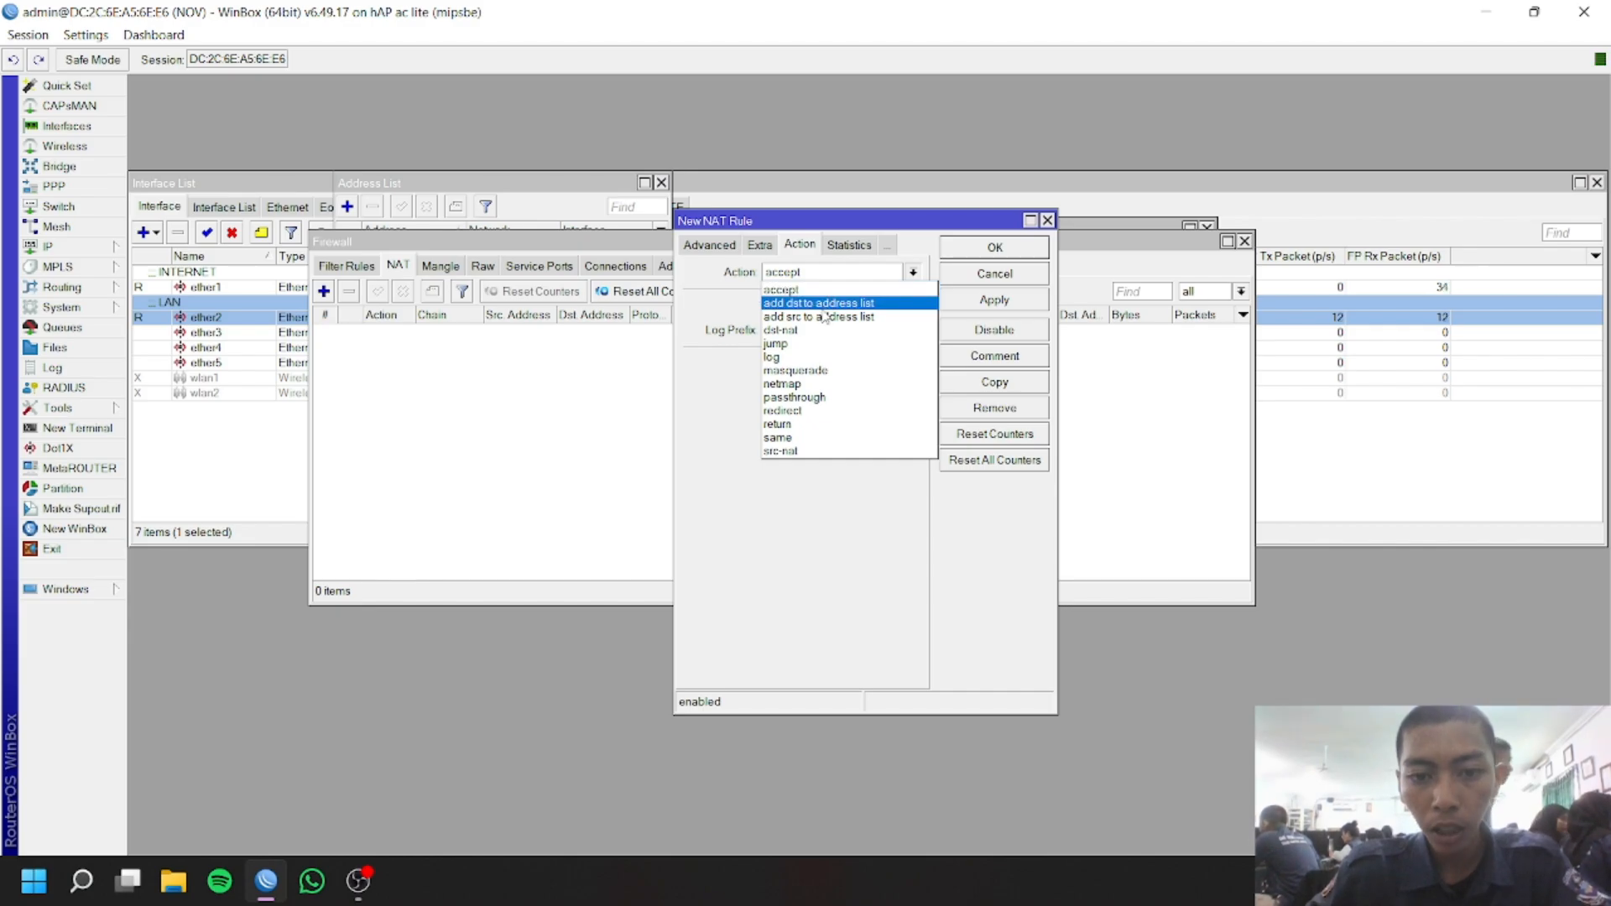
left_click(819, 369)
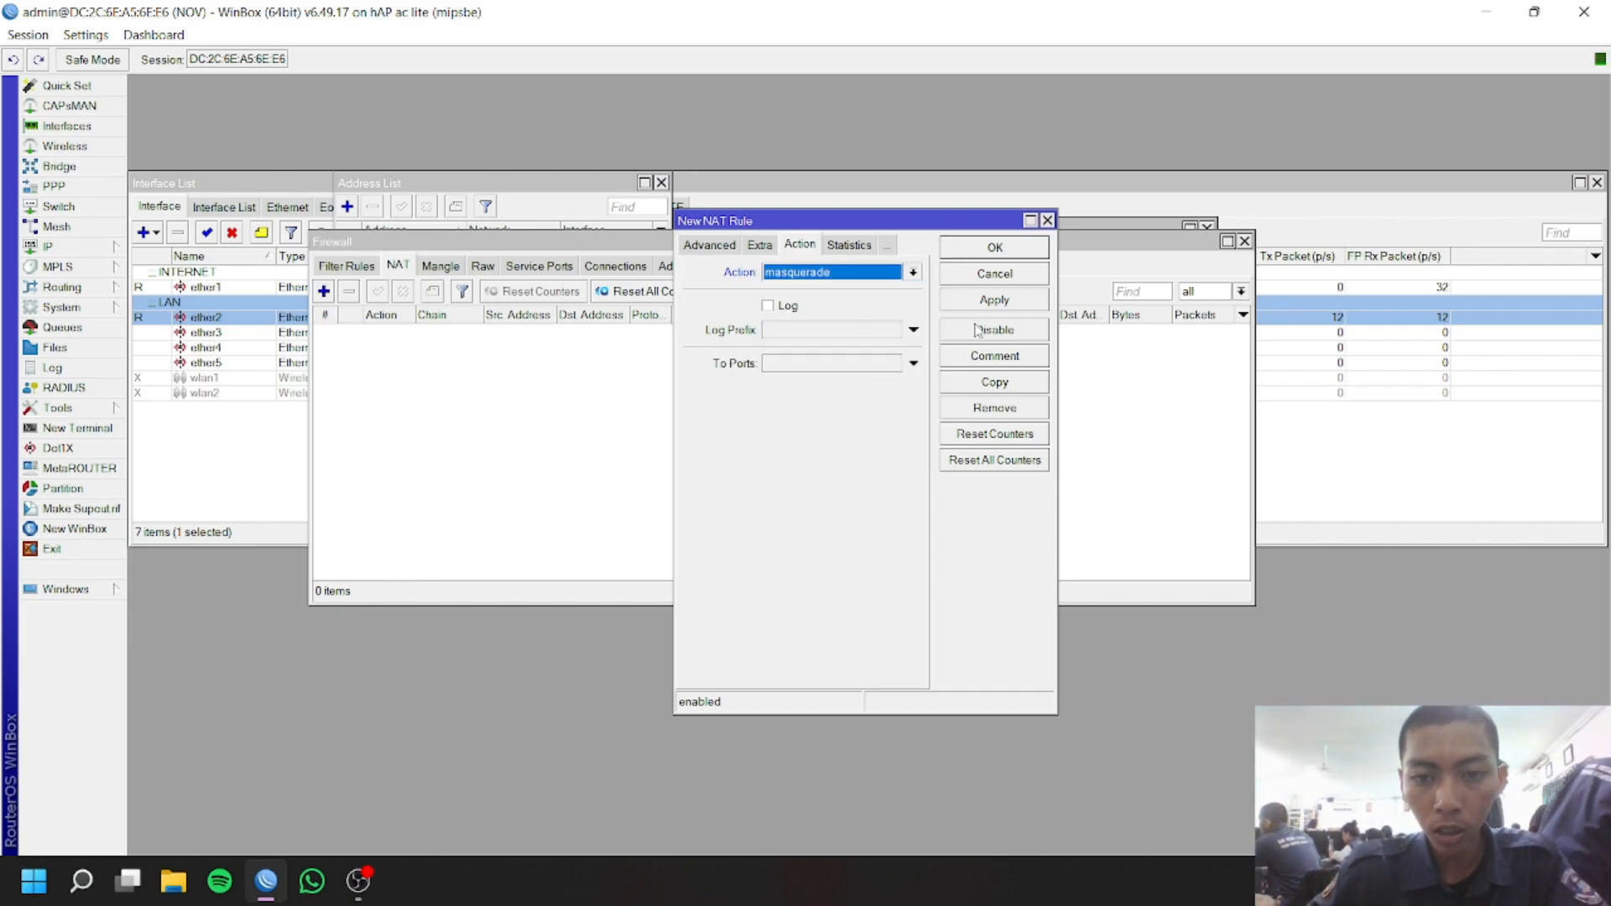
left_click(994, 300)
left_click(995, 248)
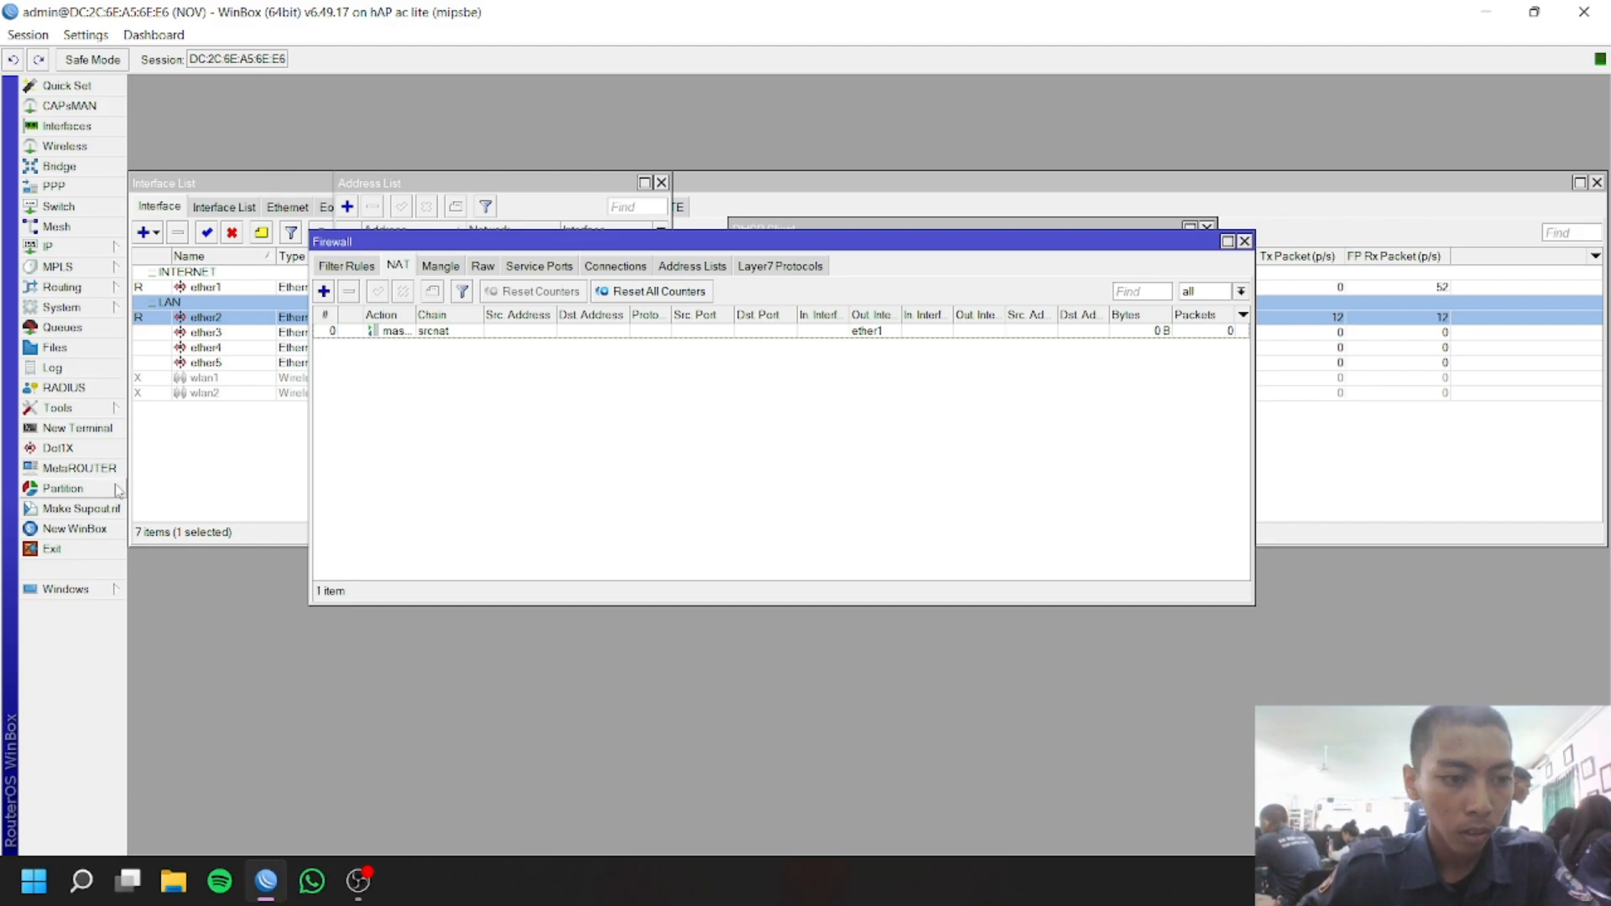
Open a router terminal, decline viewing the software license, and enter and repeat the new admin password
left_click(51, 429)
type("n")
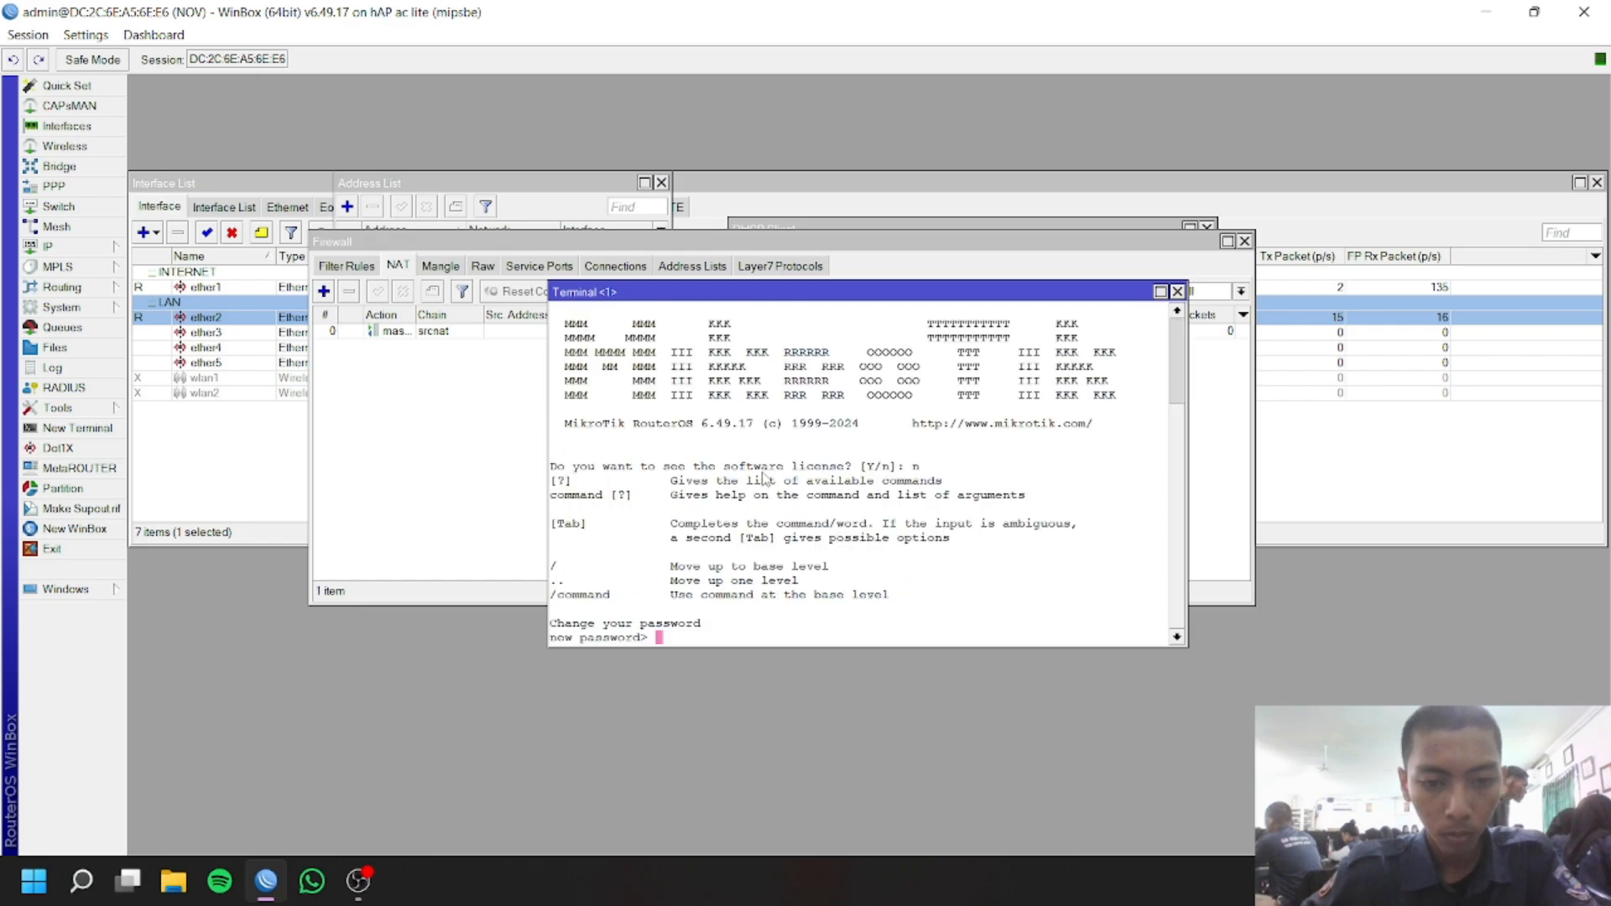
type("1")
key("Return")
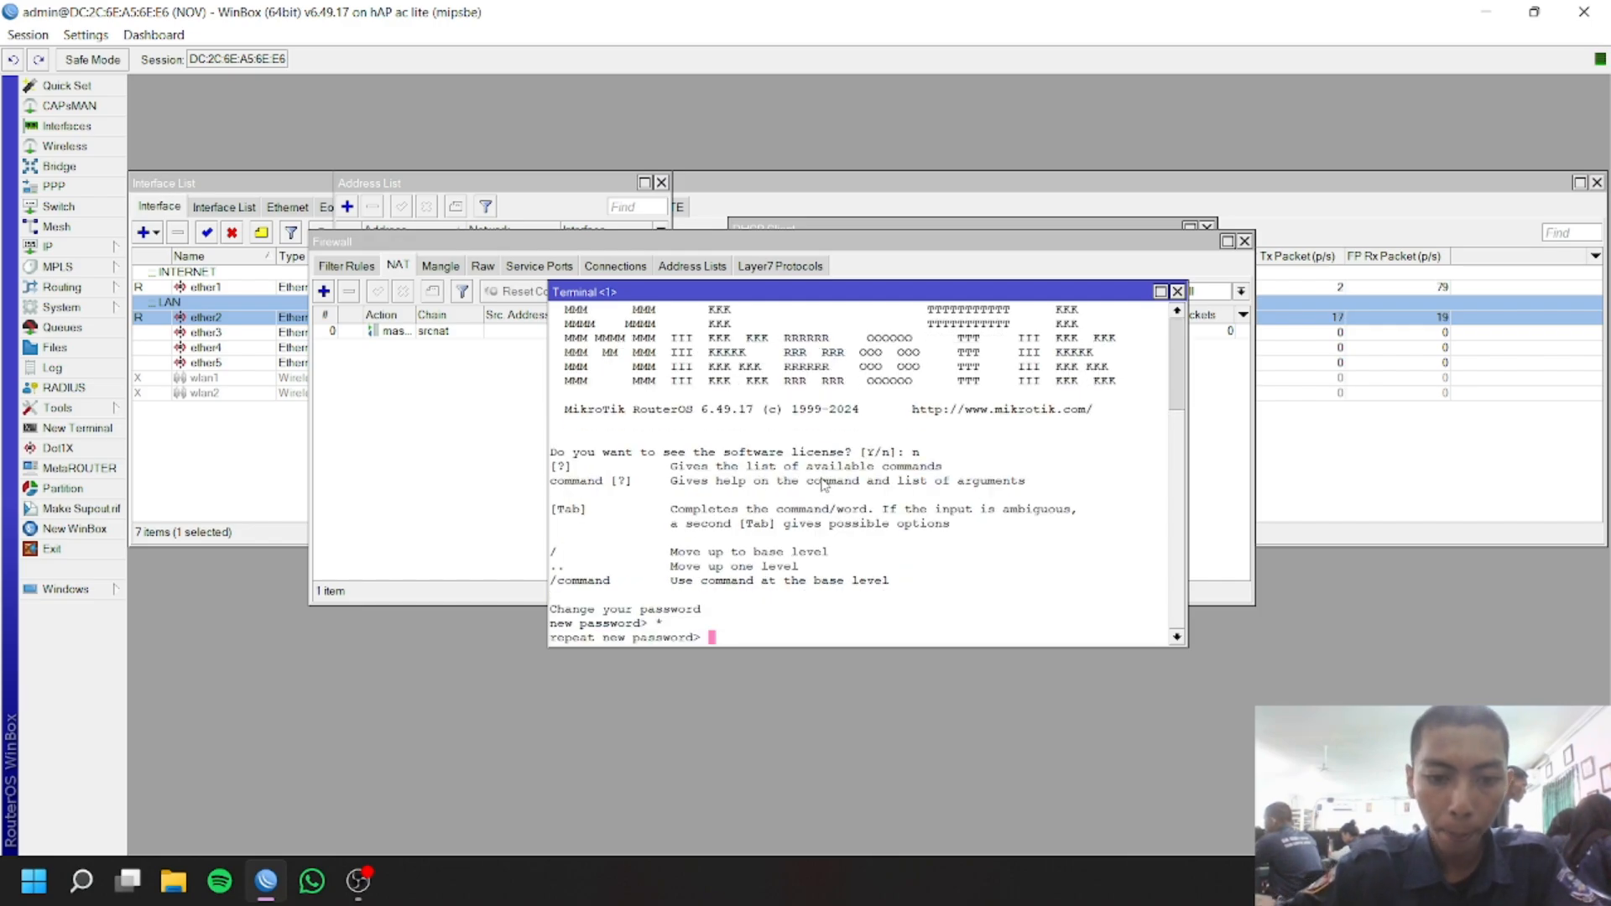
type("1")
key("Return")
Test the router's internet connection by pinging 8.8.8.8 from its terminal, and close the terminal
type("p")
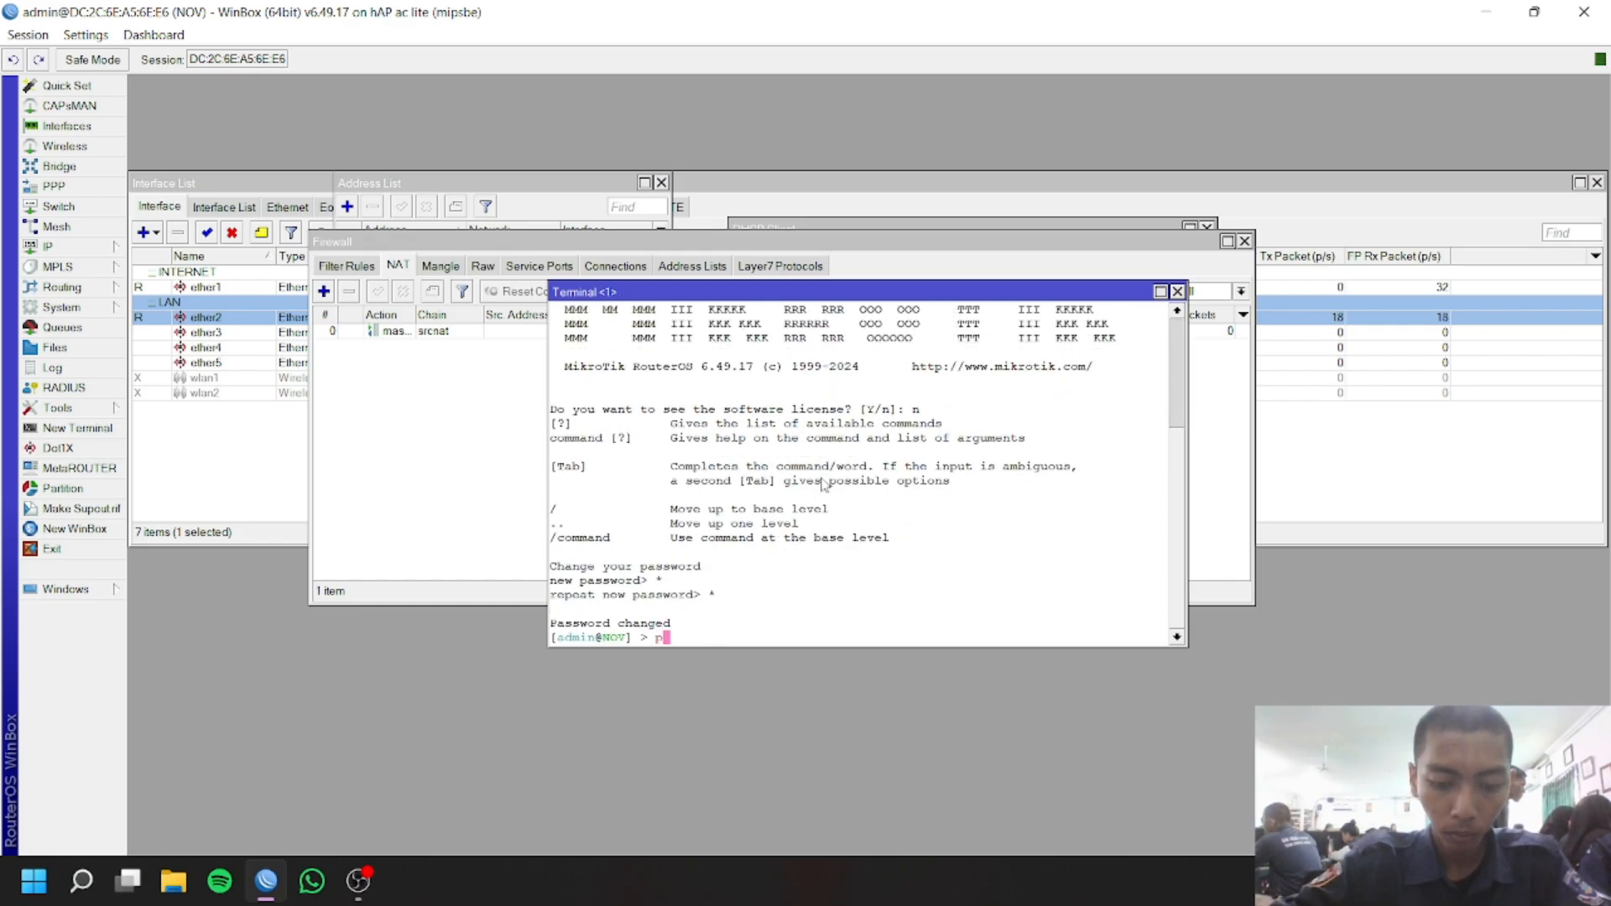
type("in")
type("g 8.8.8.8")
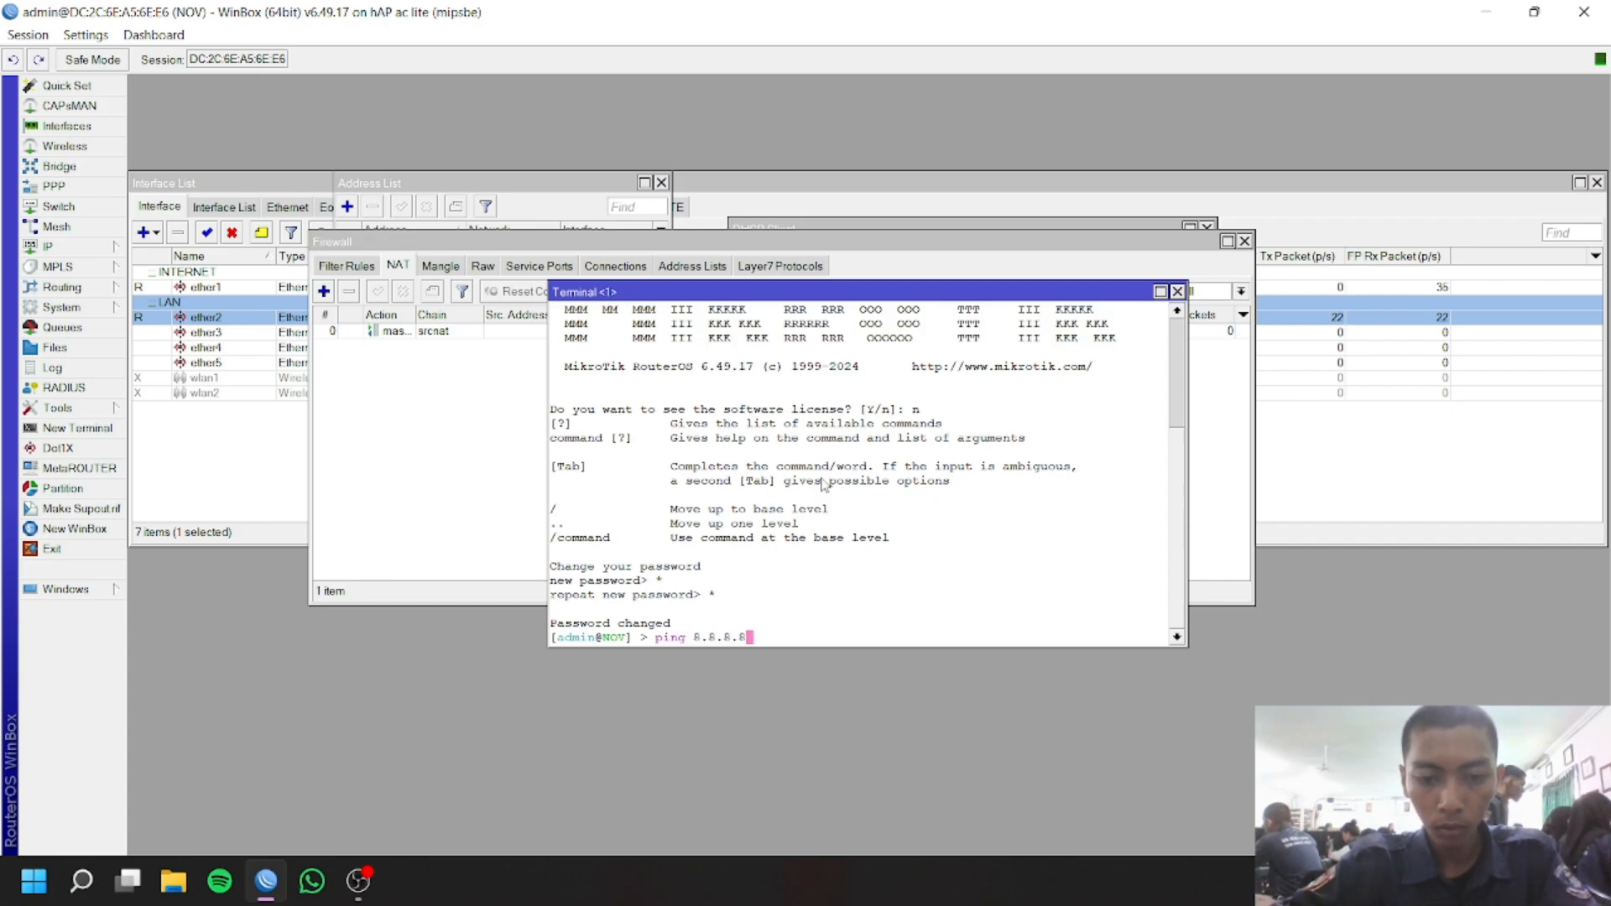
key("Return")
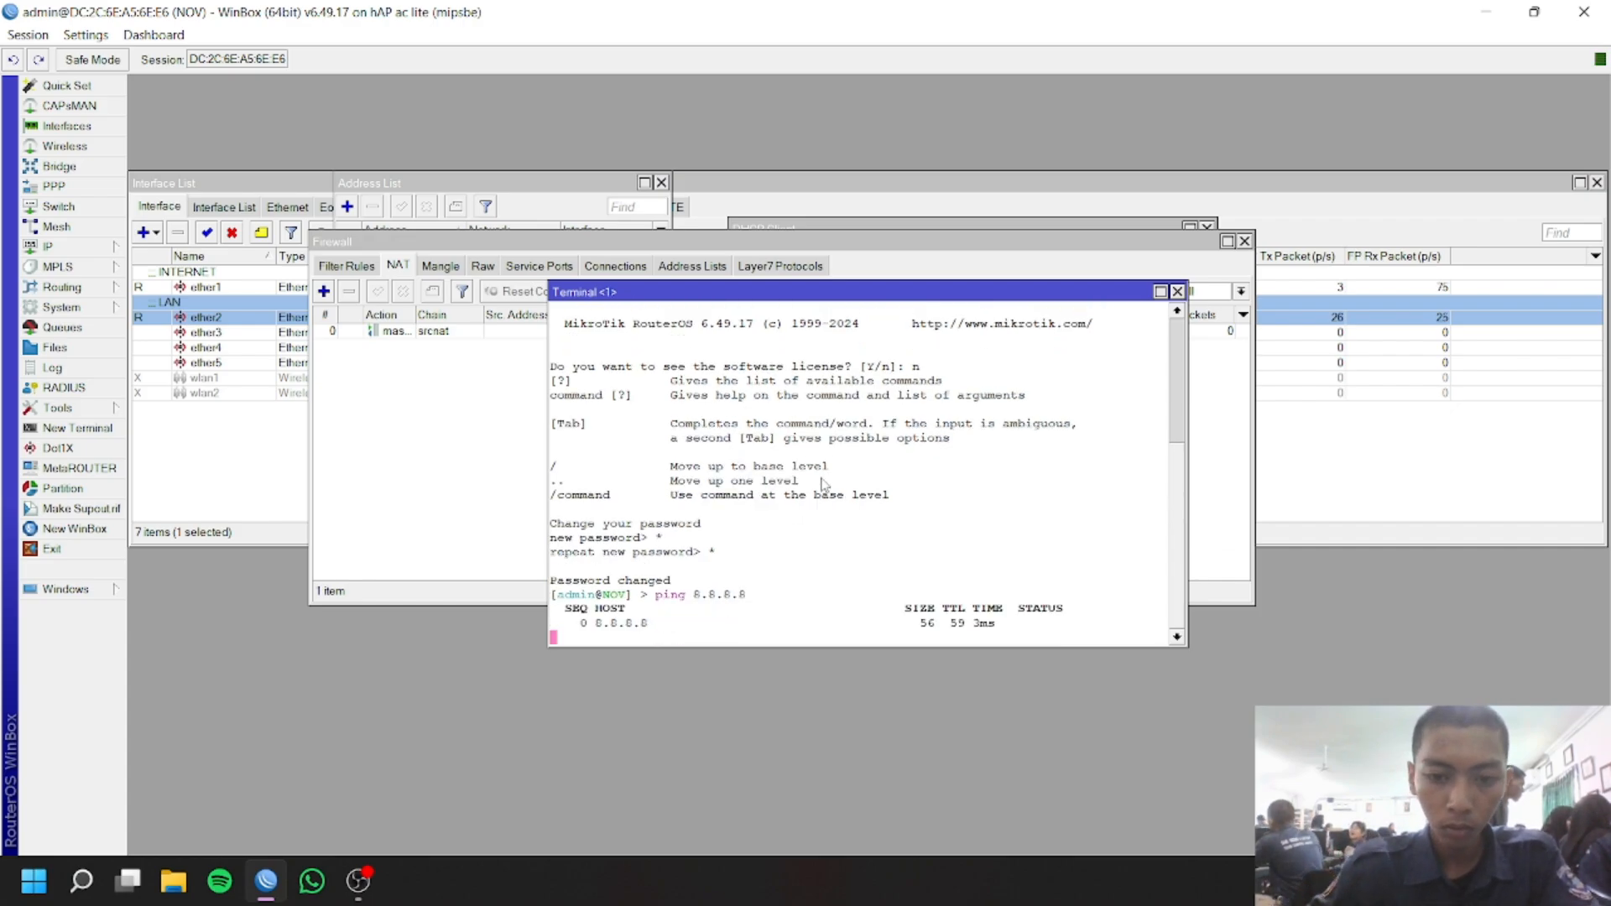
left_click(1177, 292)
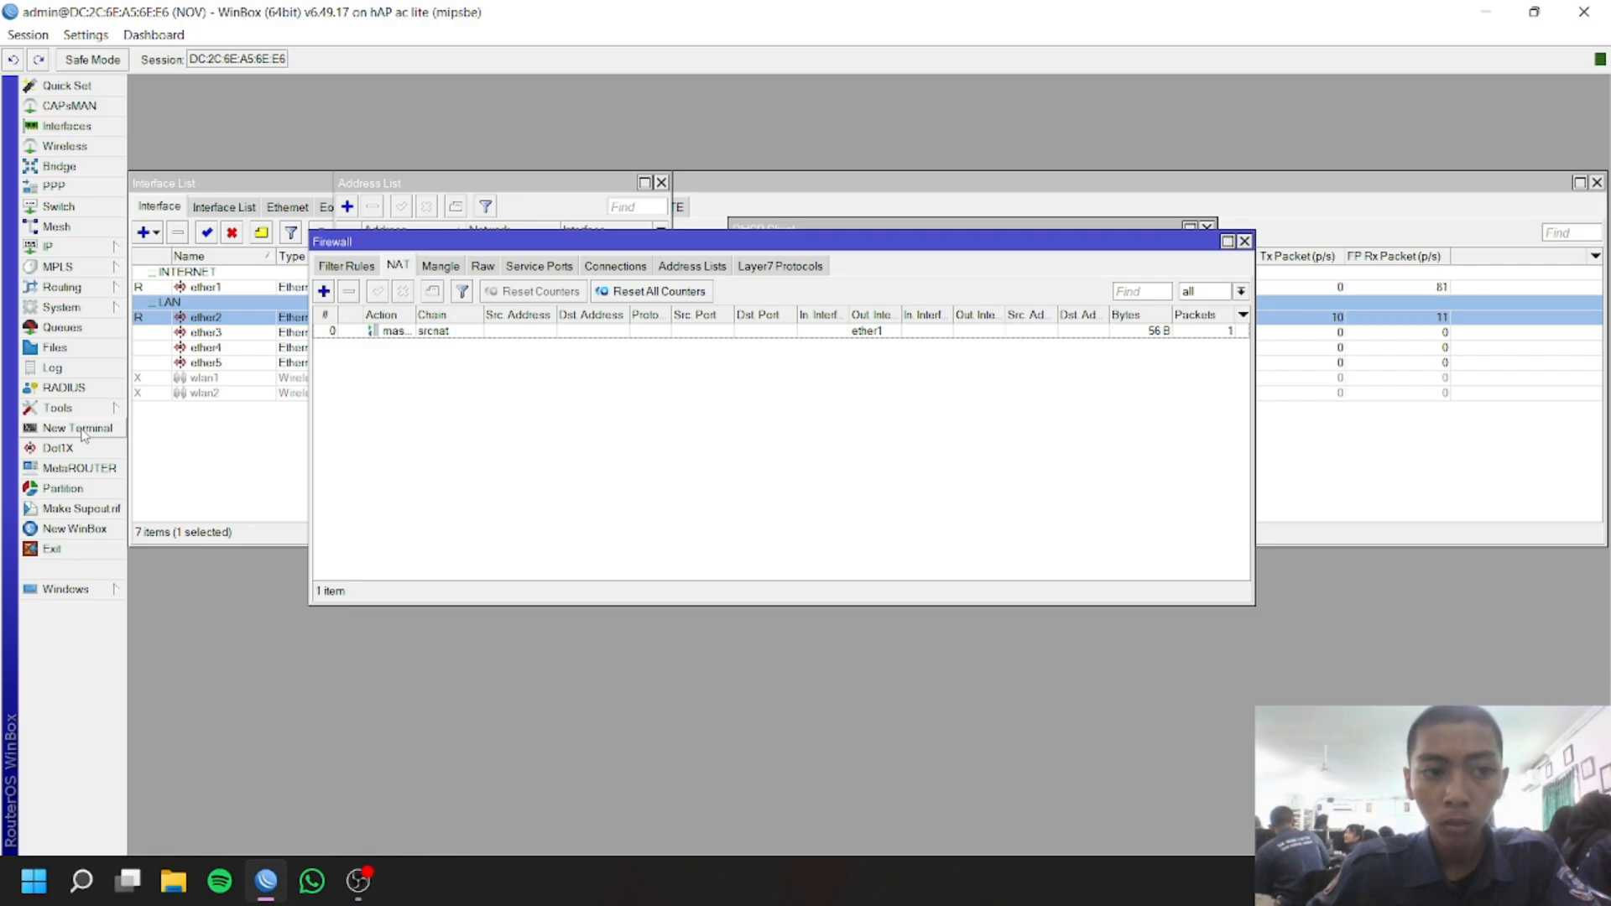
Set up a DHCP server on ether2 giving out addresses 192.168.1.2-192.168.1.254, accepting the suggested defaults
left_click(74, 248)
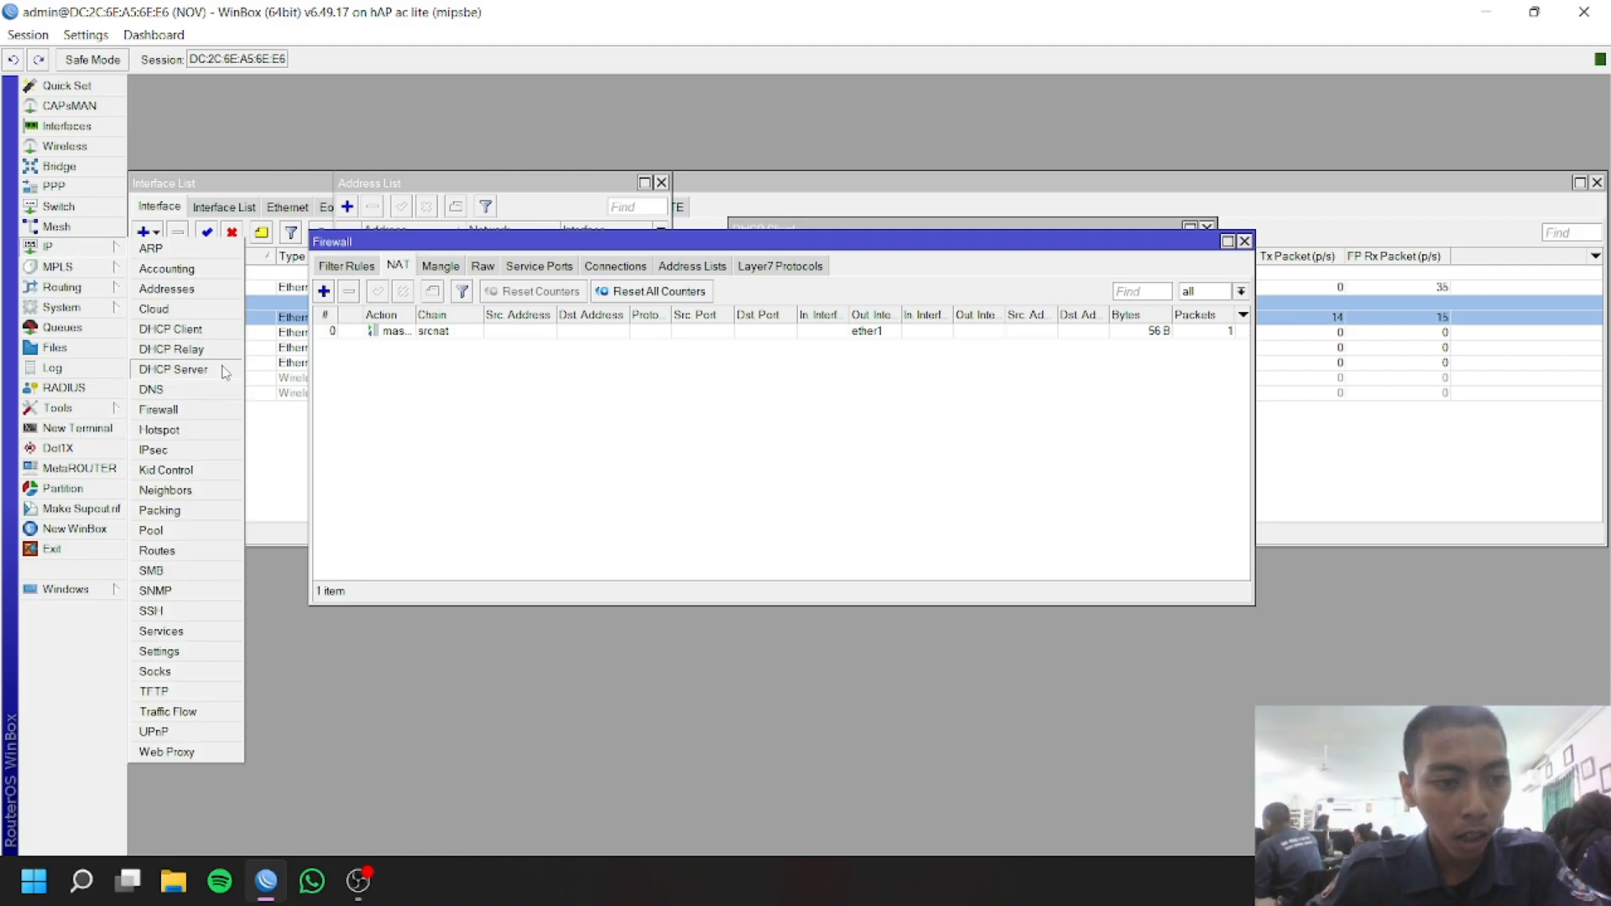
left_click(173, 370)
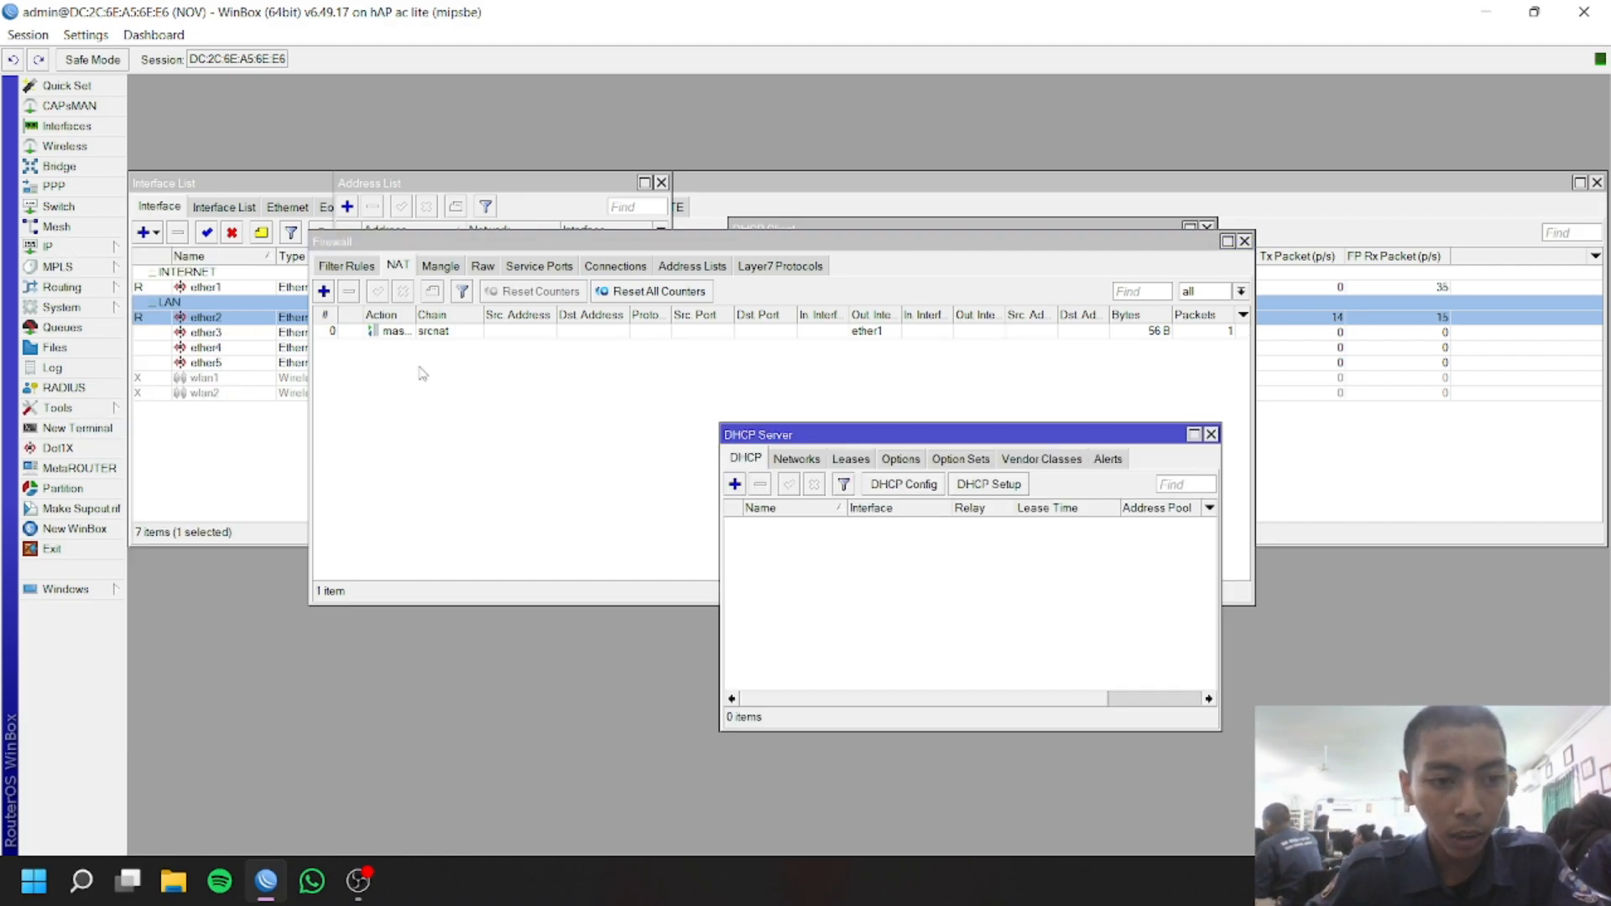
left_click(988, 485)
left_click(943, 468)
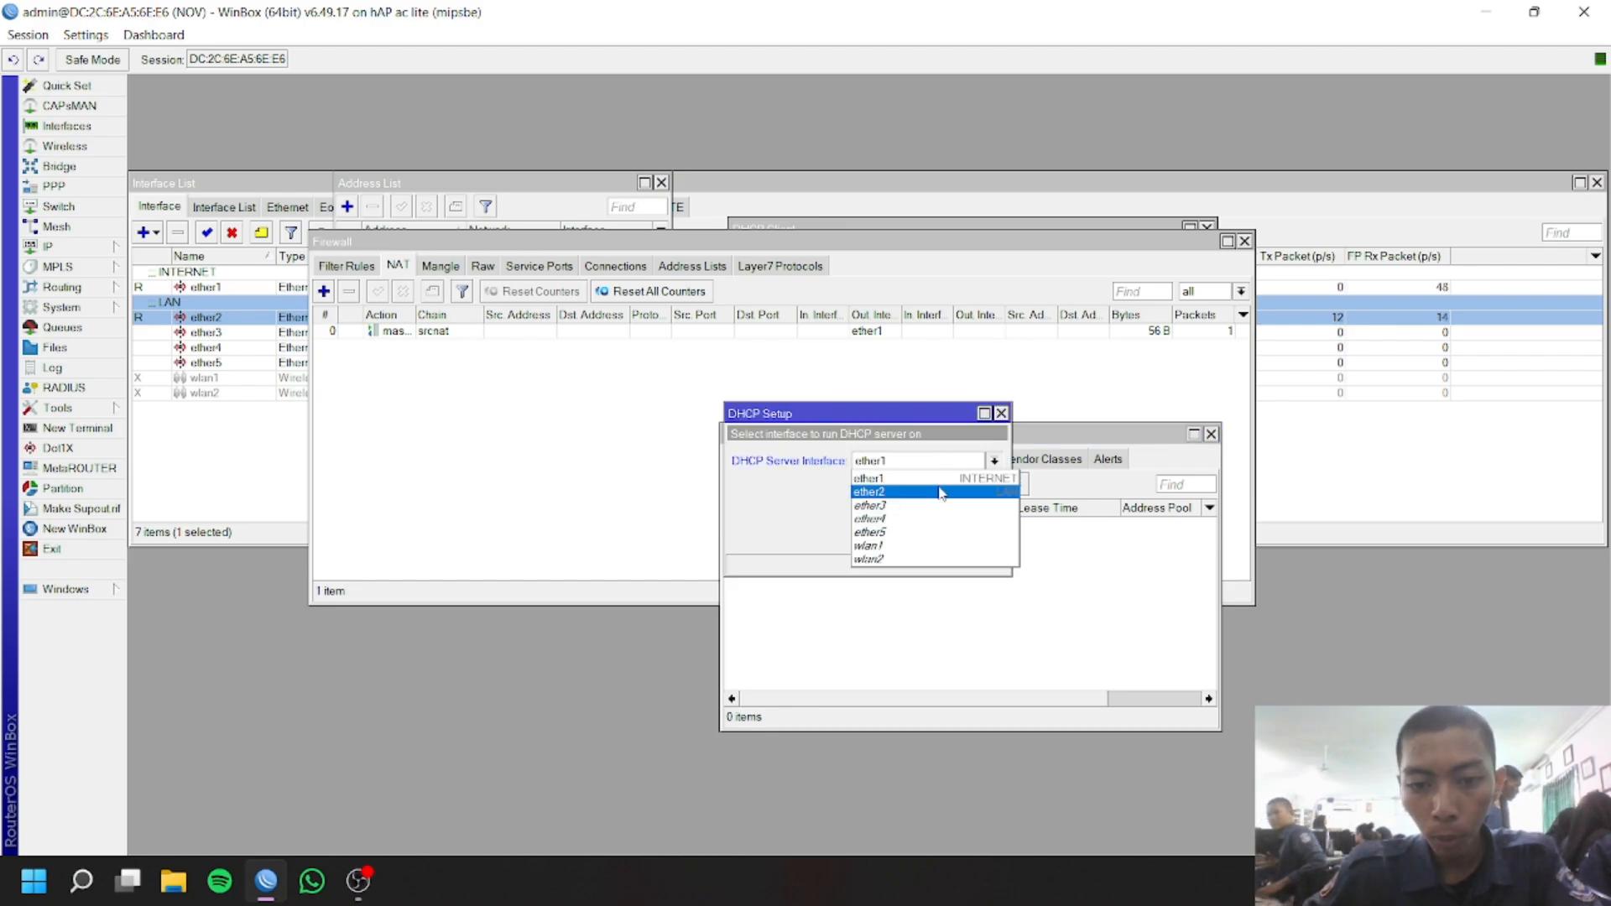
left_click(934, 503)
left_click(924, 537)
left_click(924, 537)
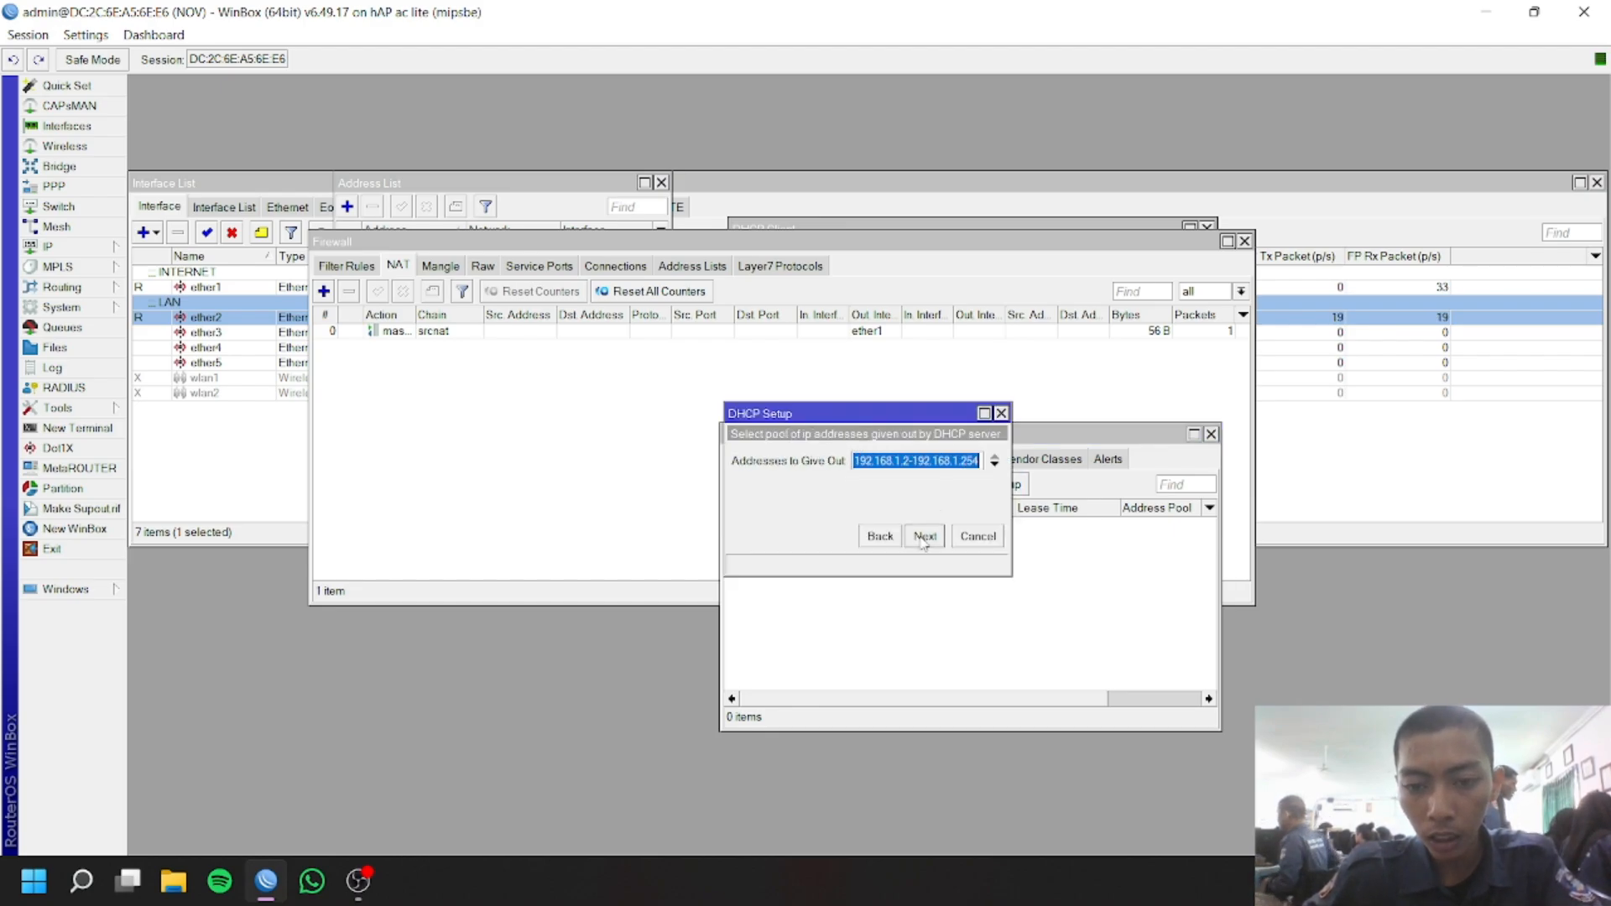
left_click(923, 537)
left_click(924, 537)
left_click(924, 537)
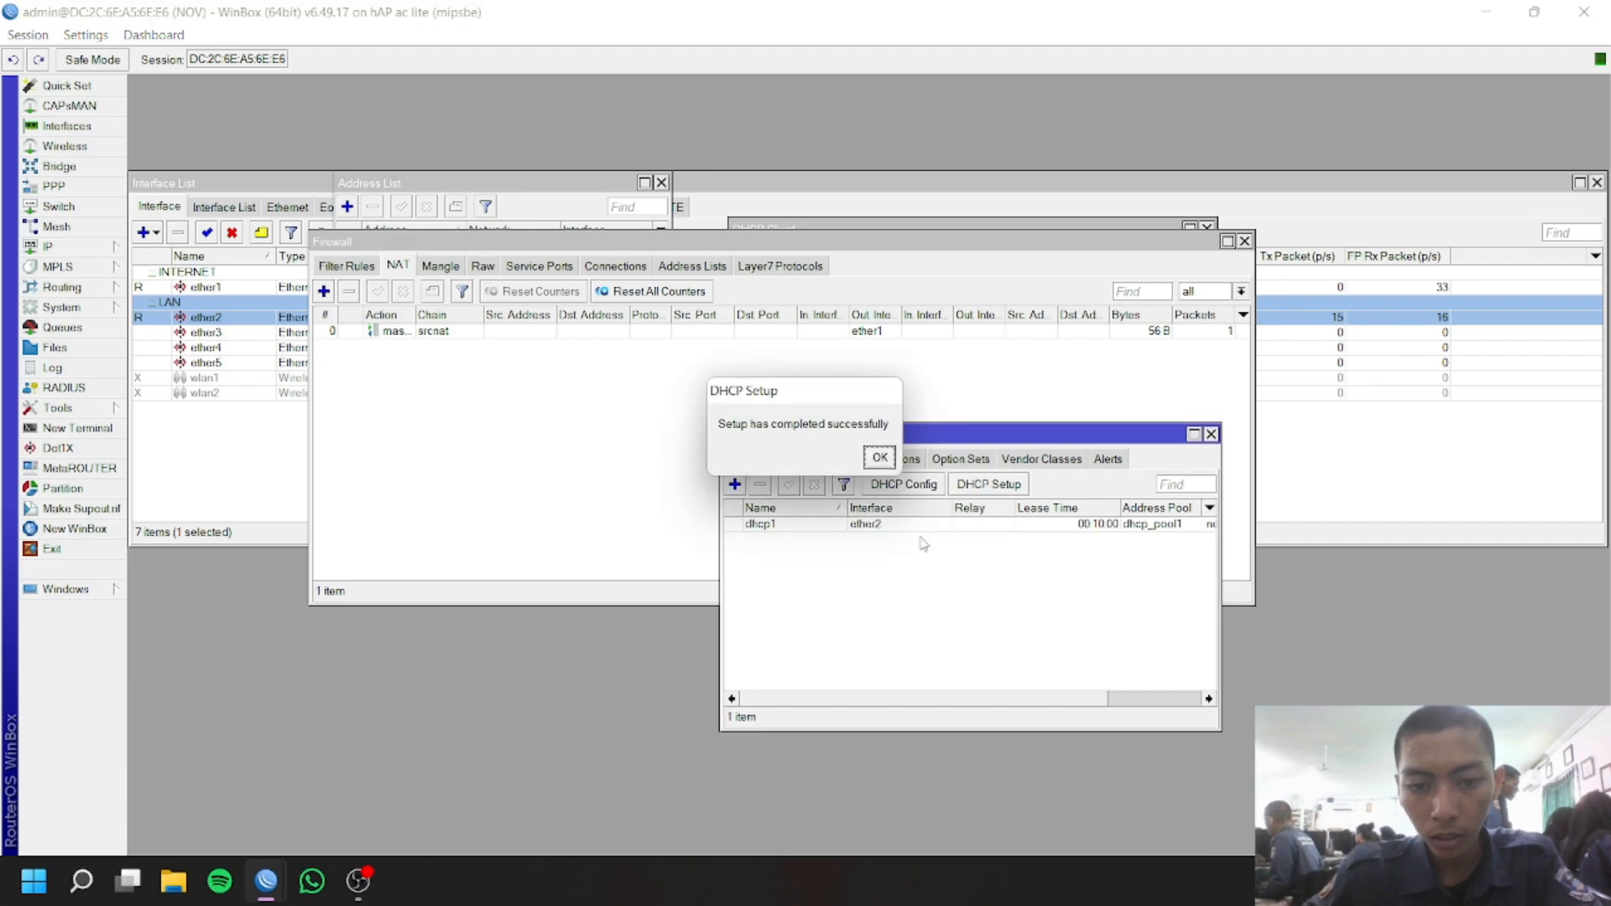
left_click(880, 457)
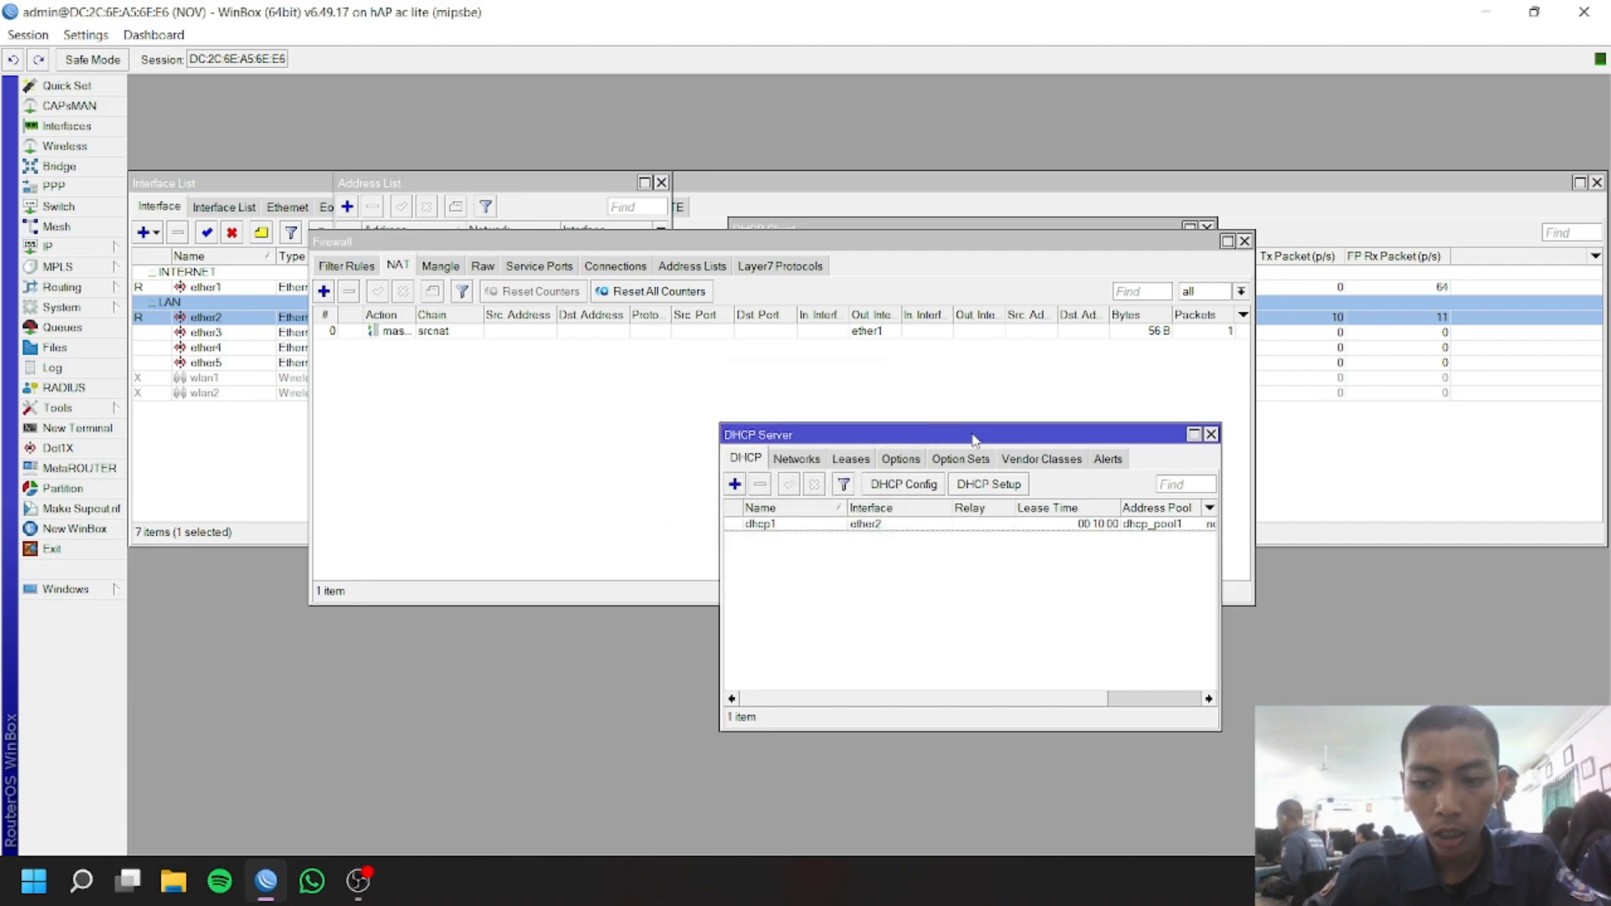
left_click_drag(940, 434, 844, 337)
Switch to Command Prompt and try to renew the computer's IP address with "ipconfig/ renew"
left_click(34, 881)
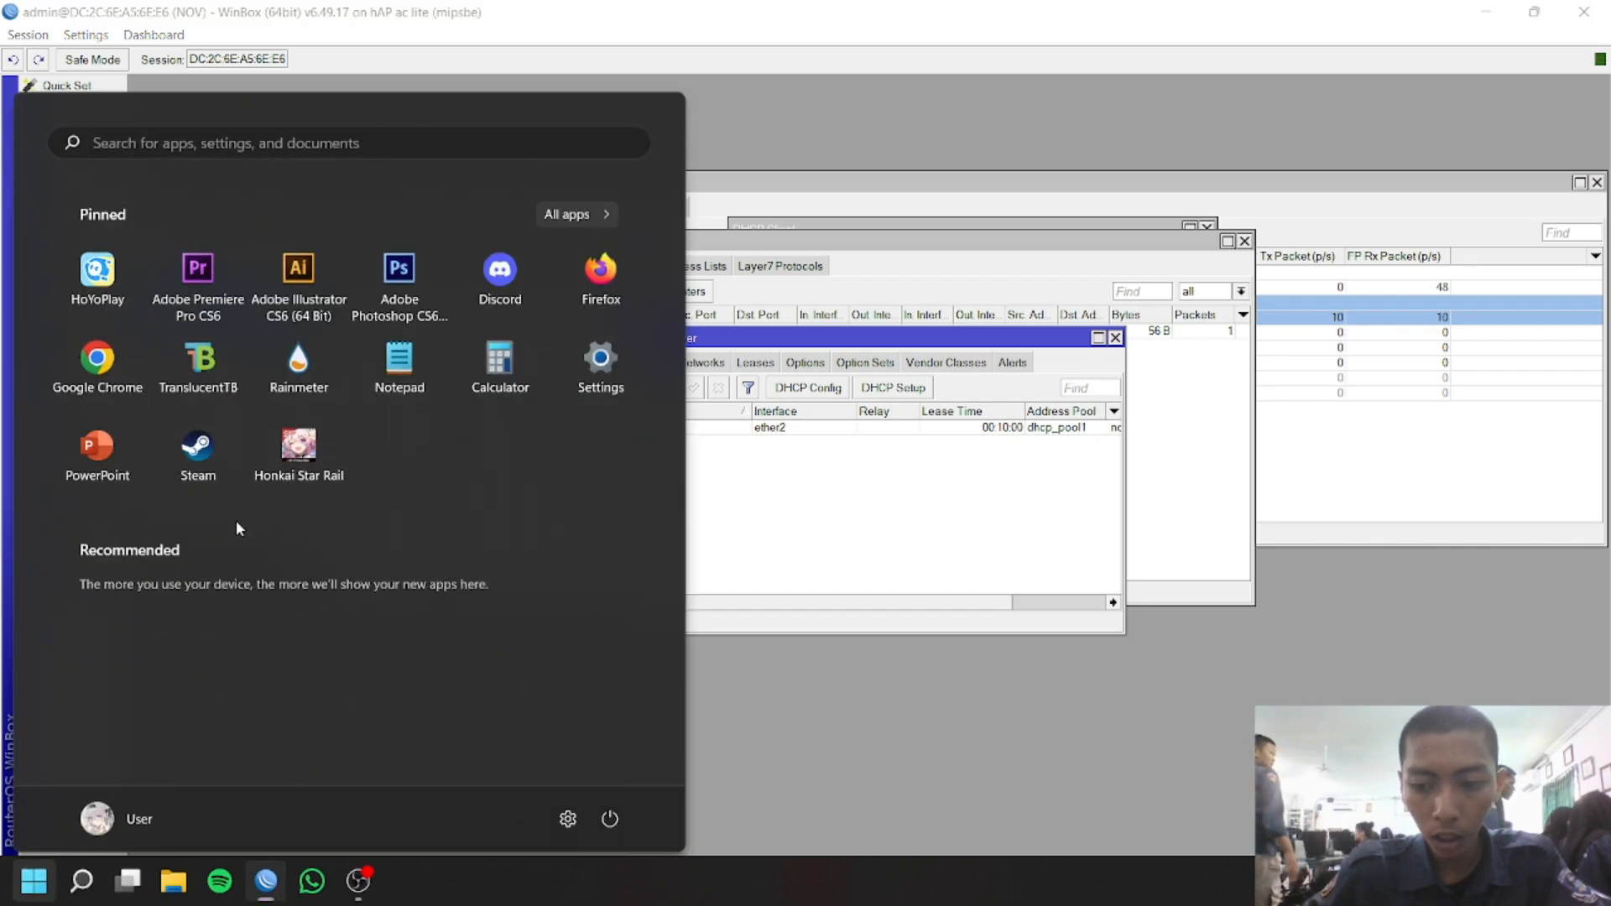
left_click(248, 136)
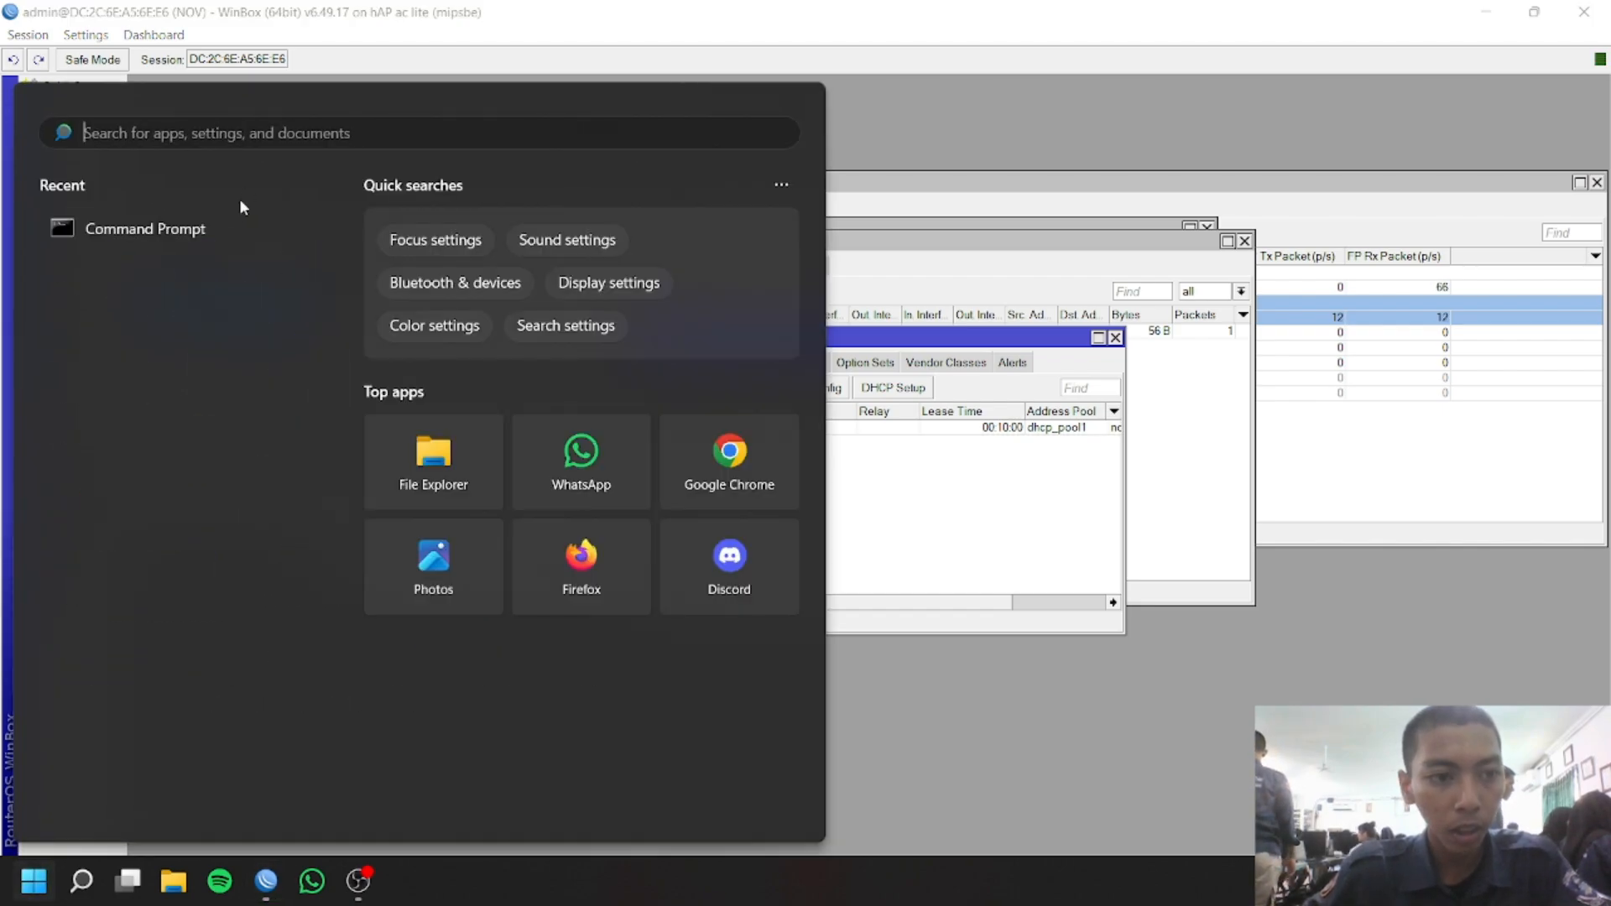
left_click(178, 227)
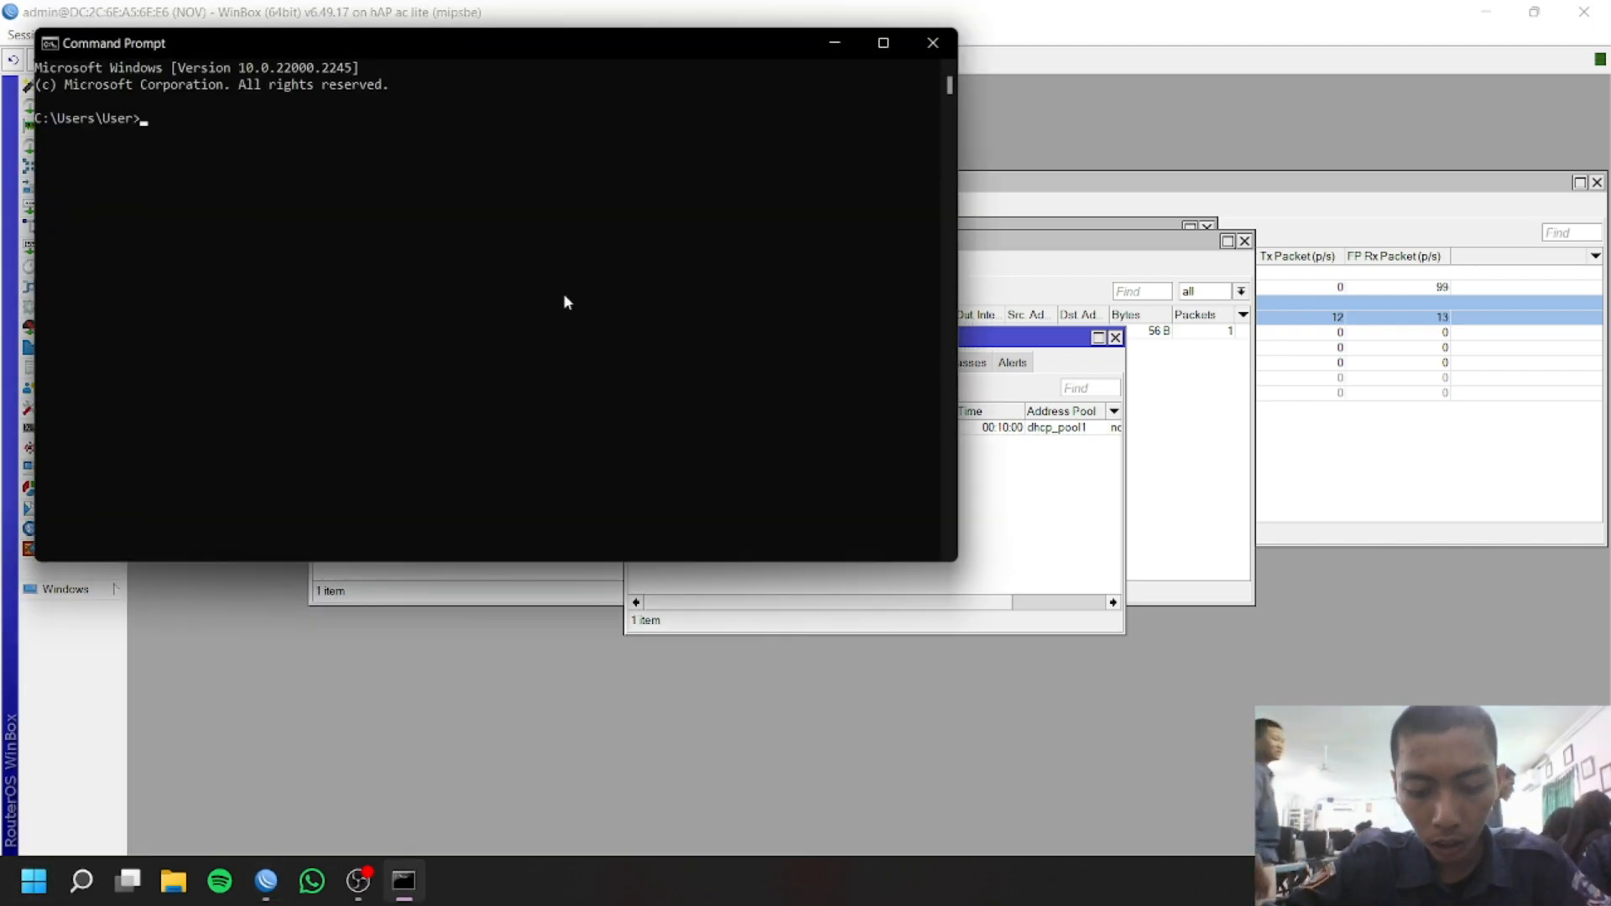
type("ipcon")
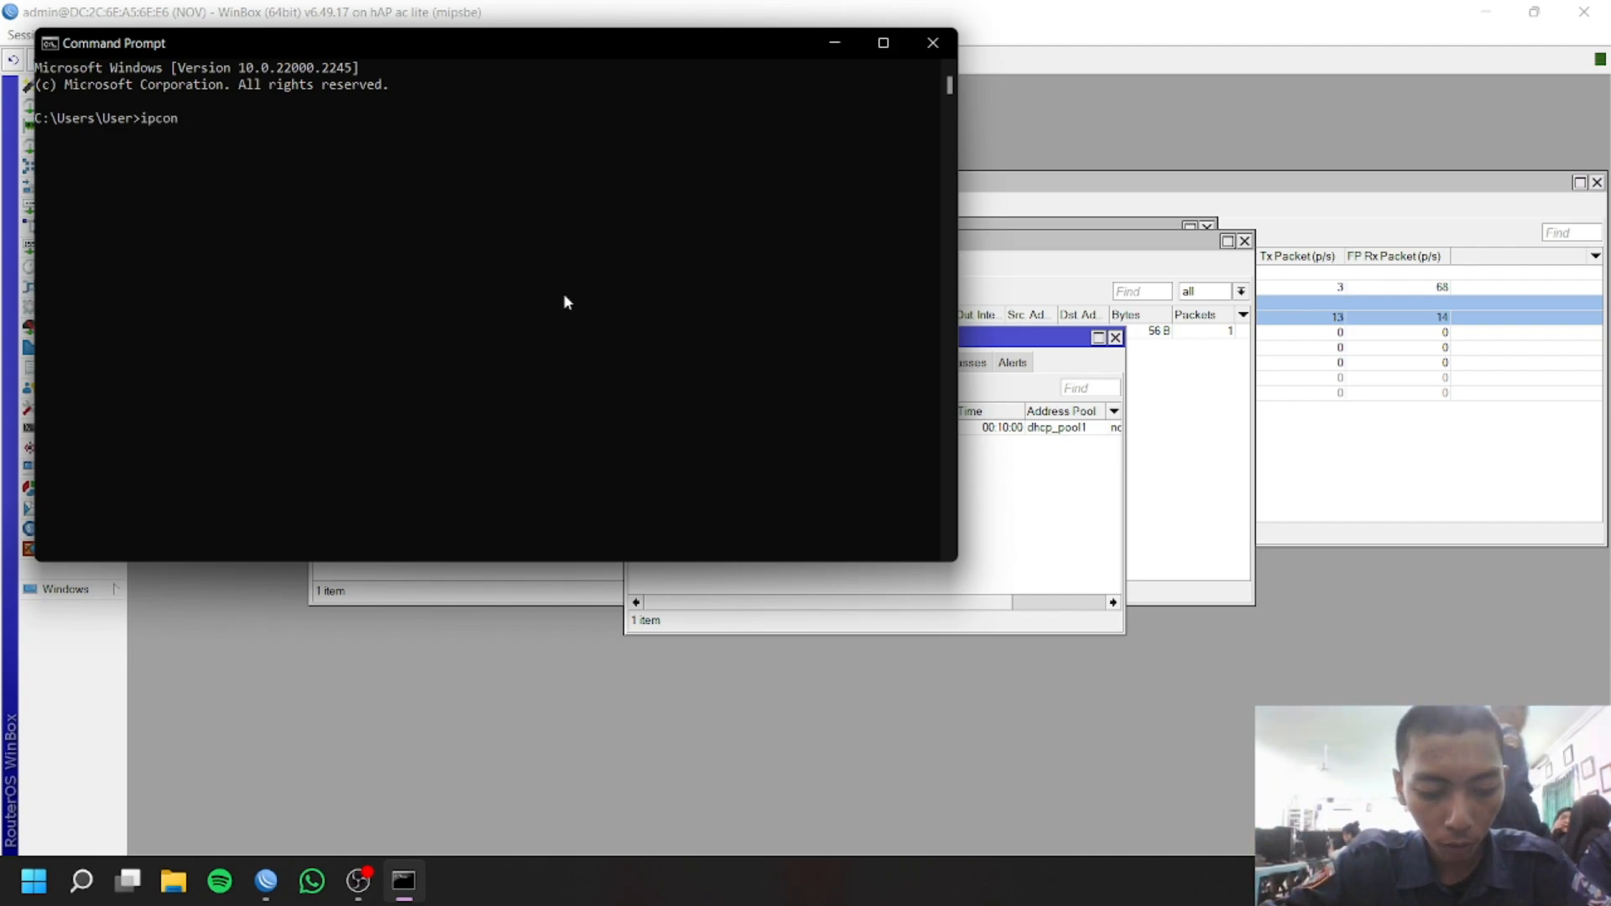
type("fig/")
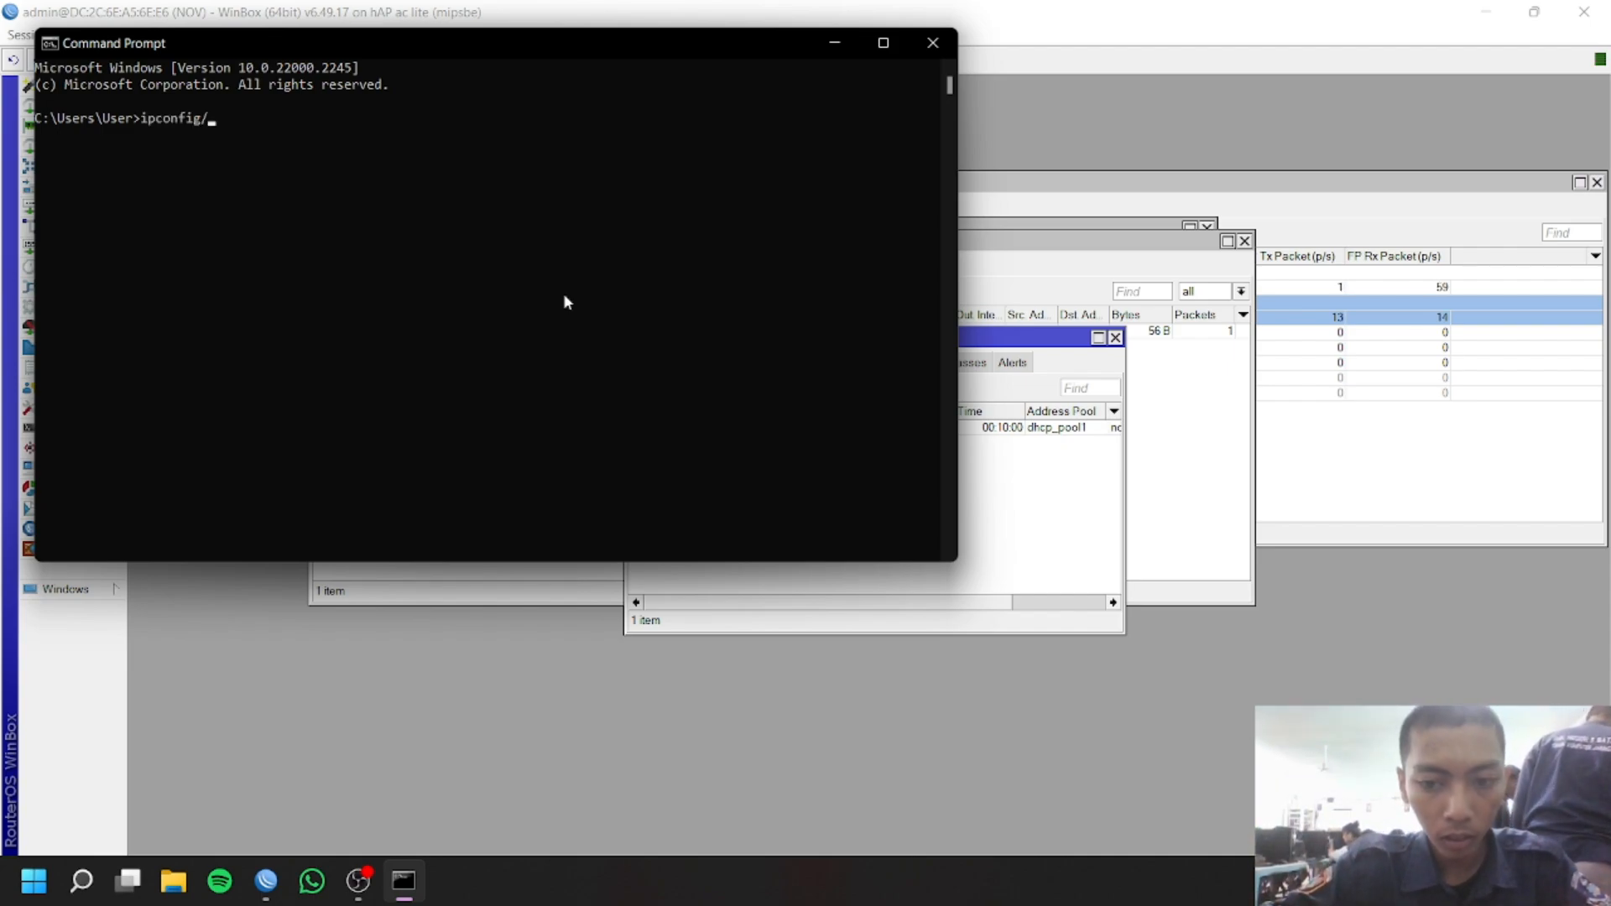
type(" re")
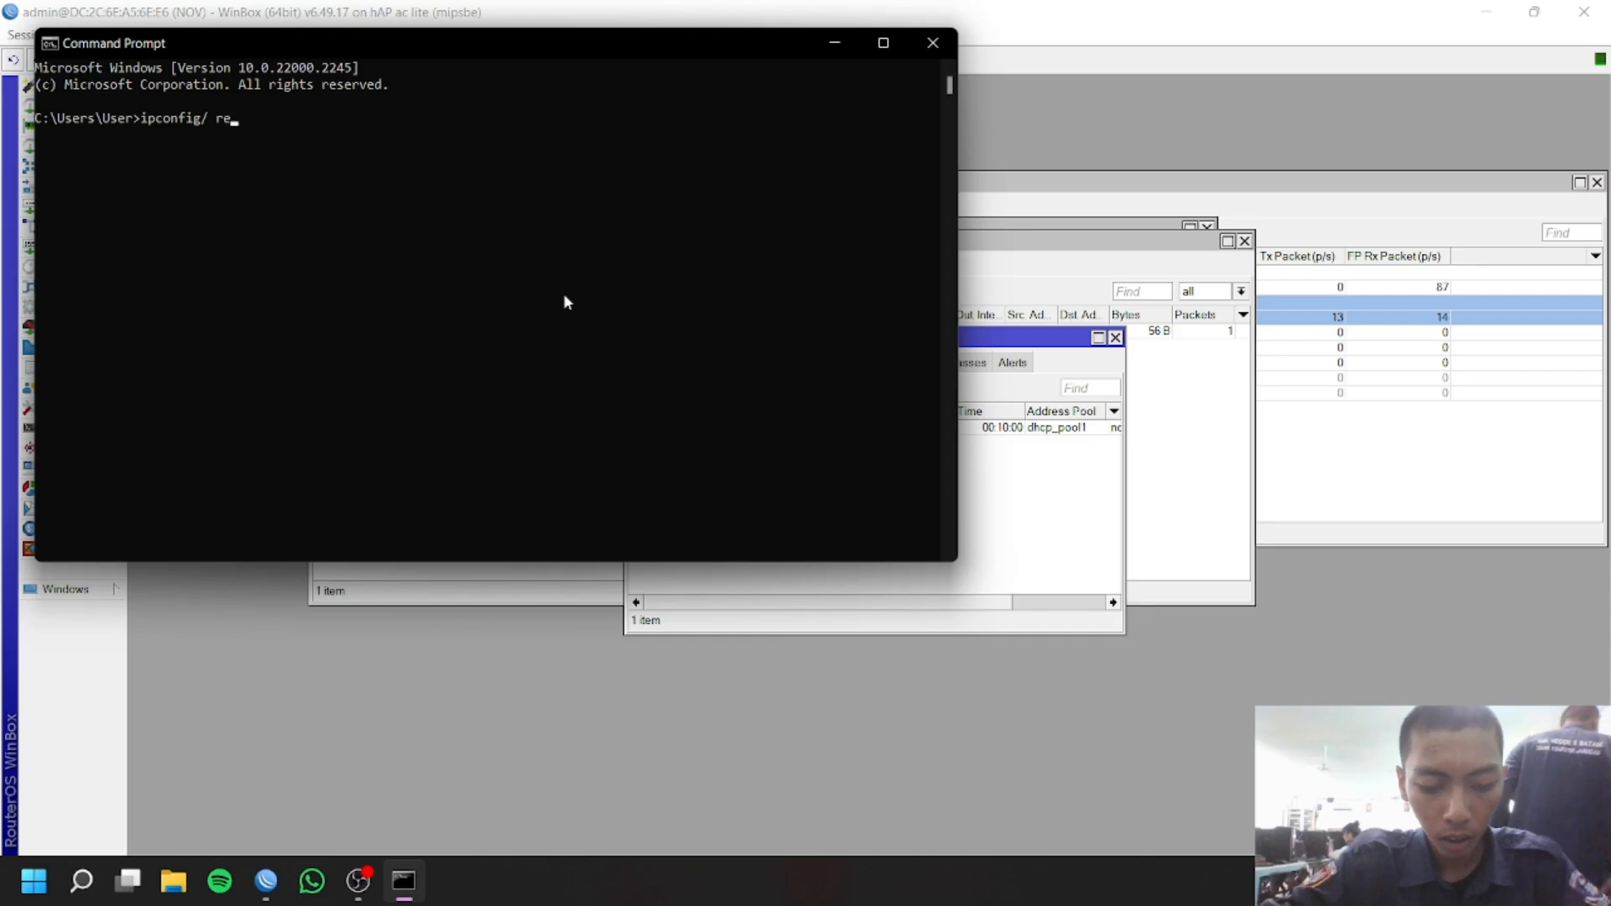
type("n")
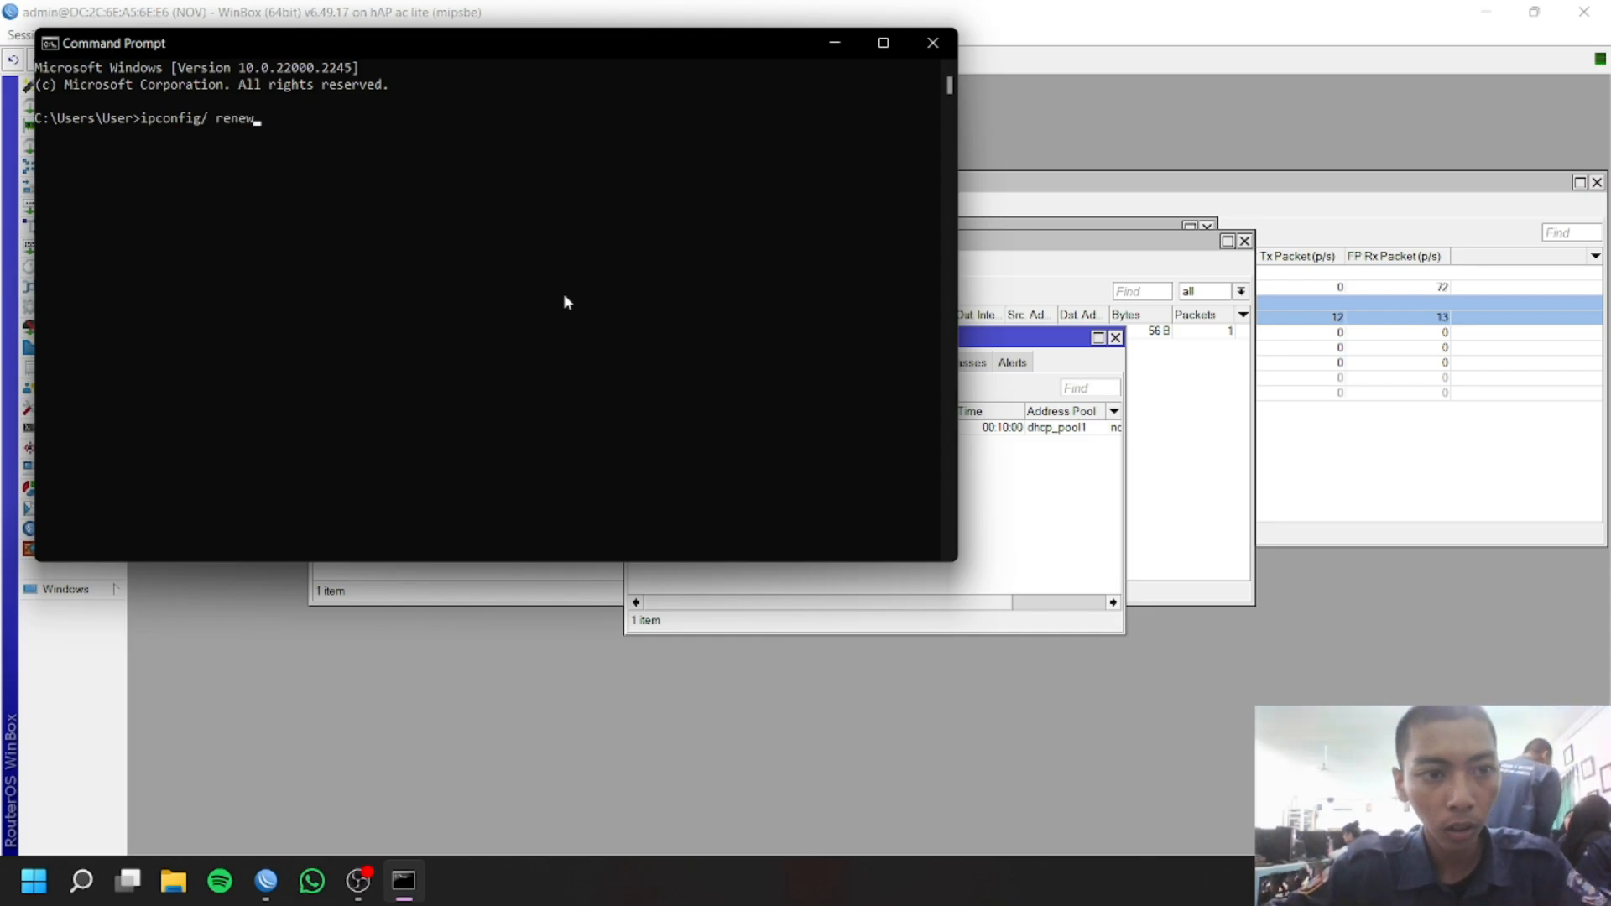
type("ew")
key("Return")
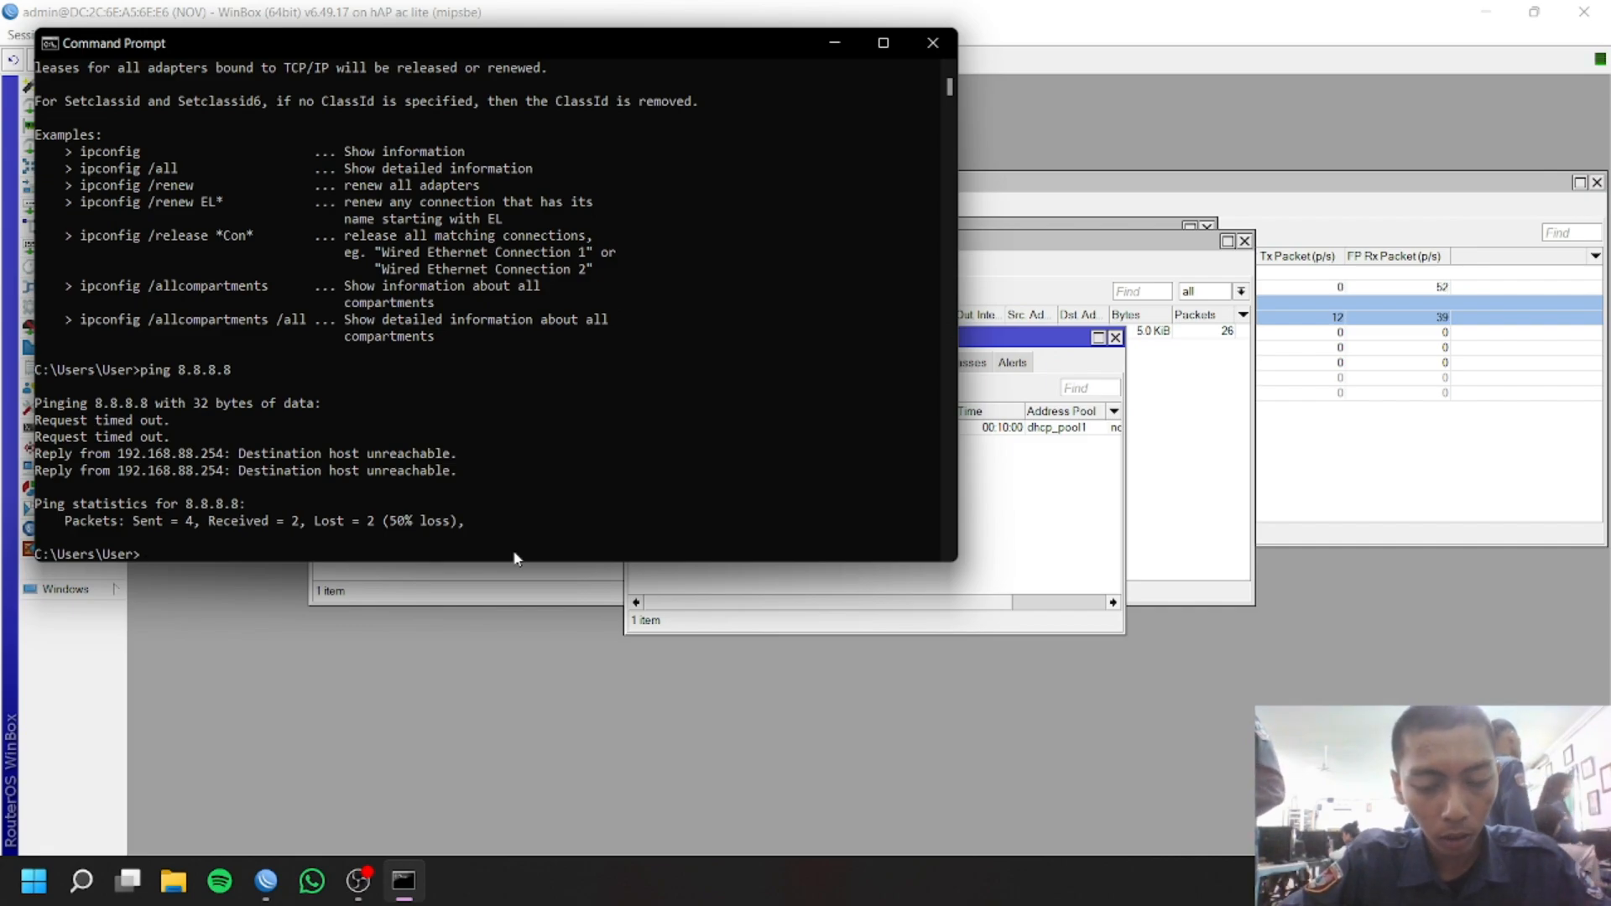
Test the computer's internet access by pinging 8.8.8.8, and close Command Prompt
type("ing 8.8")
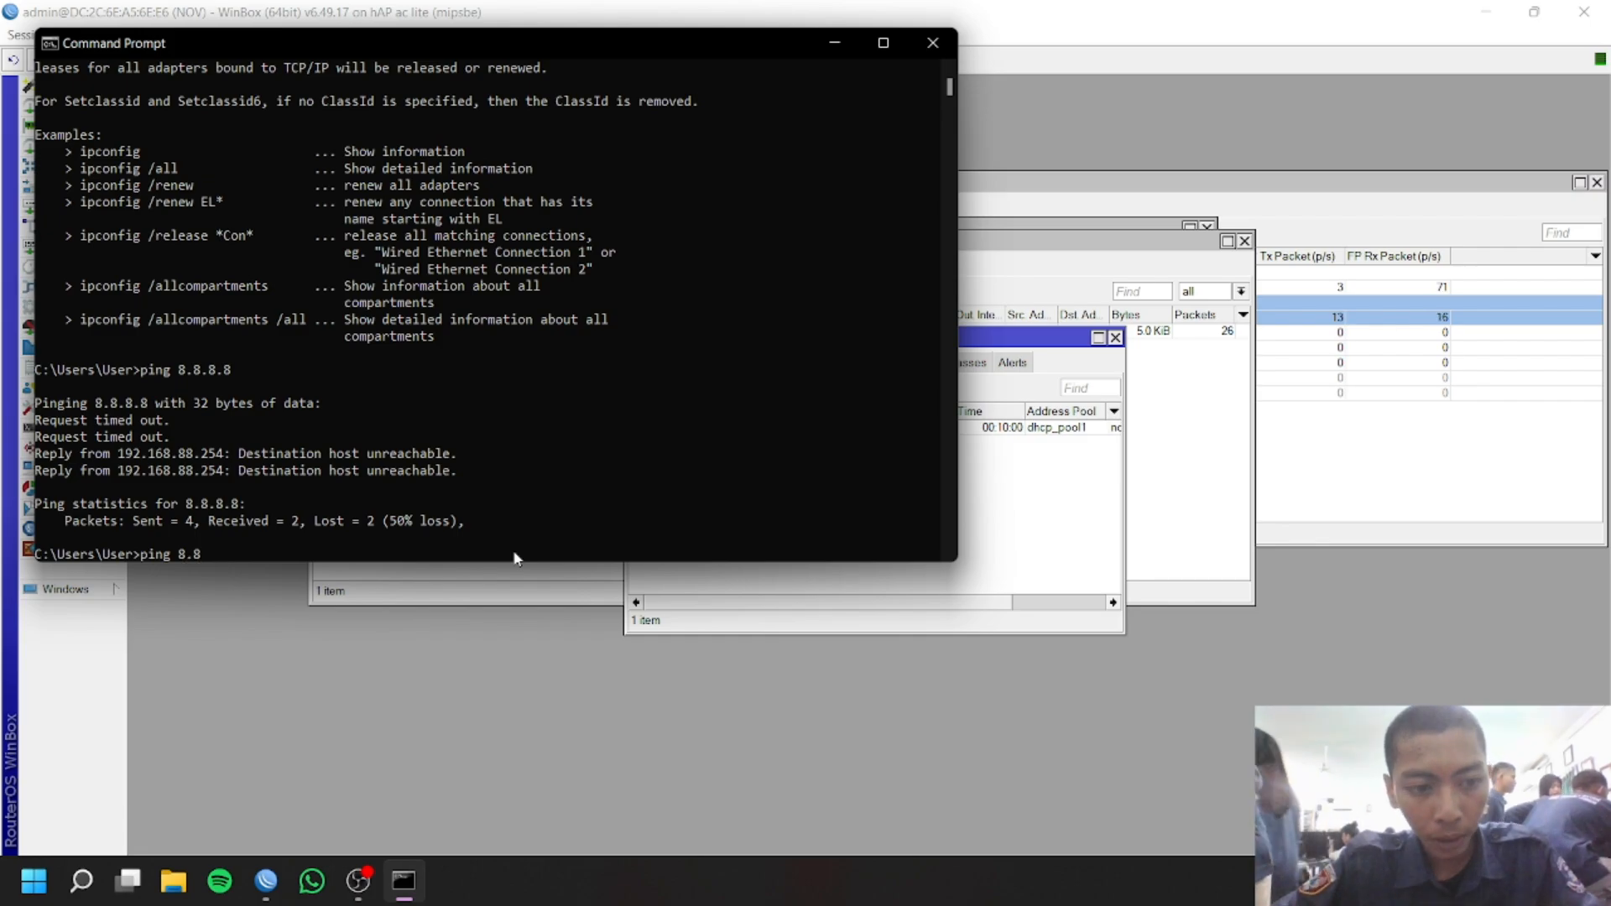
type(".8.8")
key("Return")
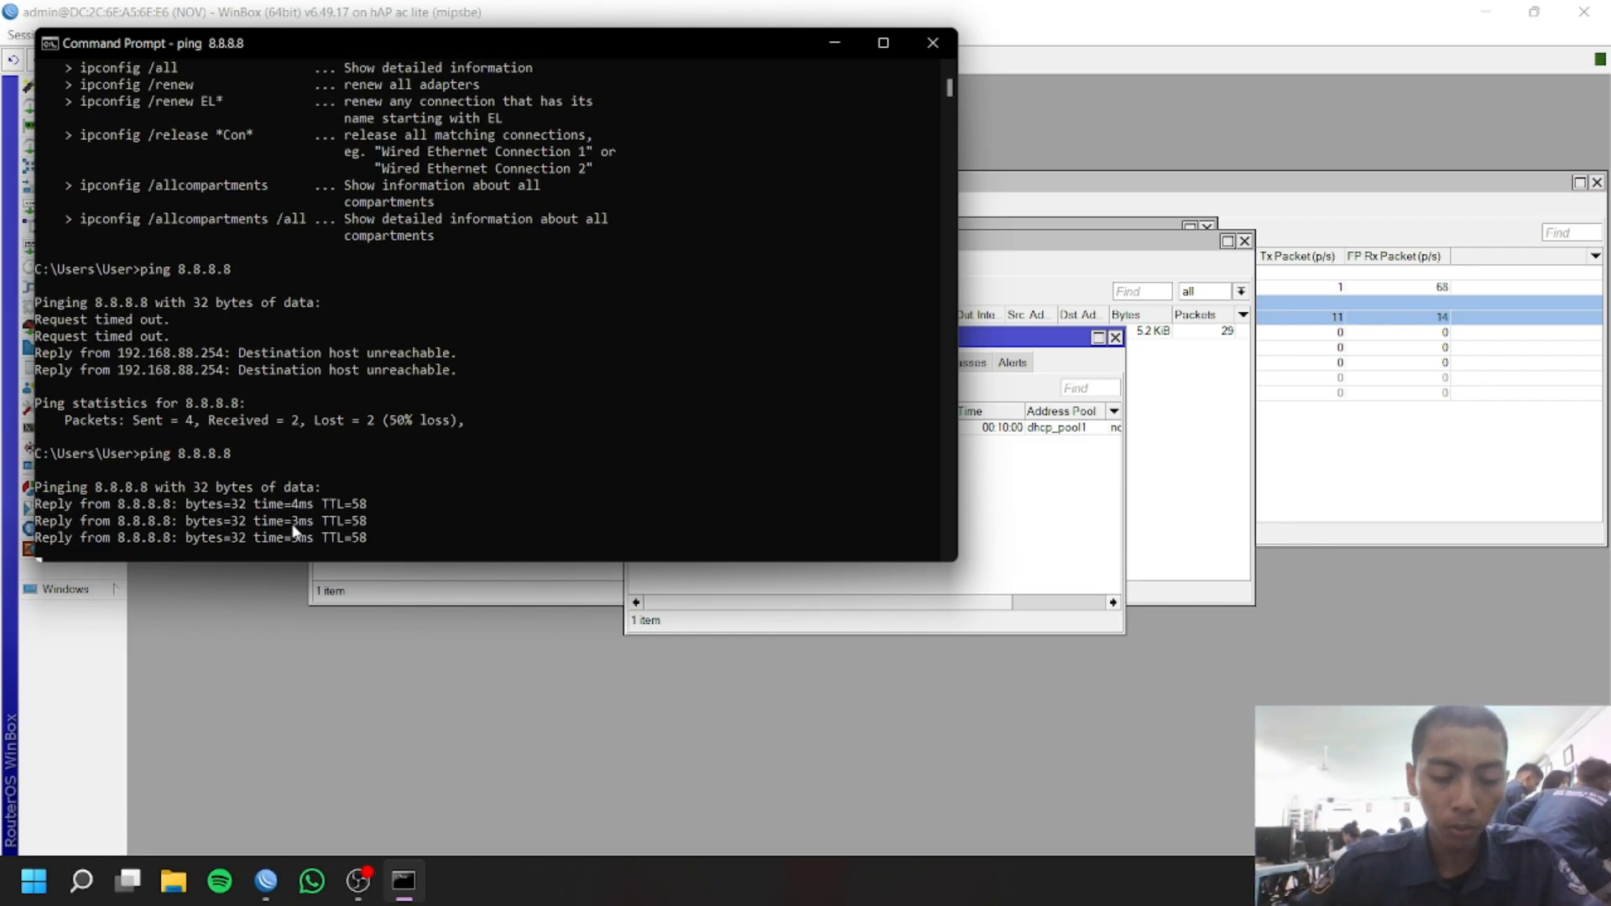
left_click(931, 43)
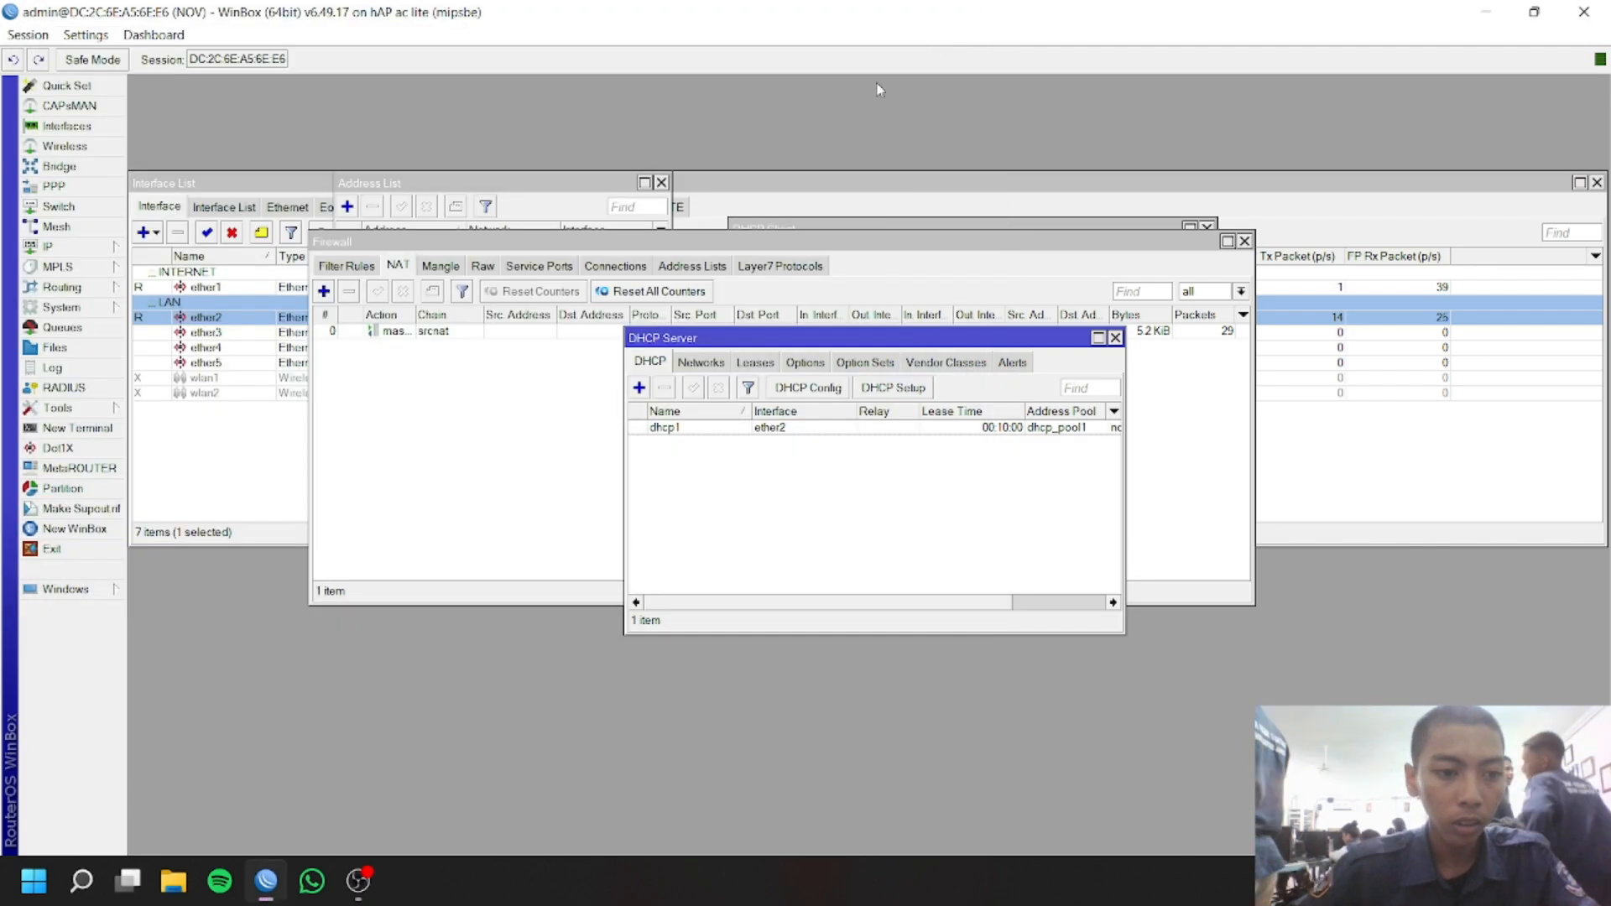
Add a firewall Layer7 protocol named "Block Website L7" with the regexp "^.+(linux.org).*$"
left_click(48, 246)
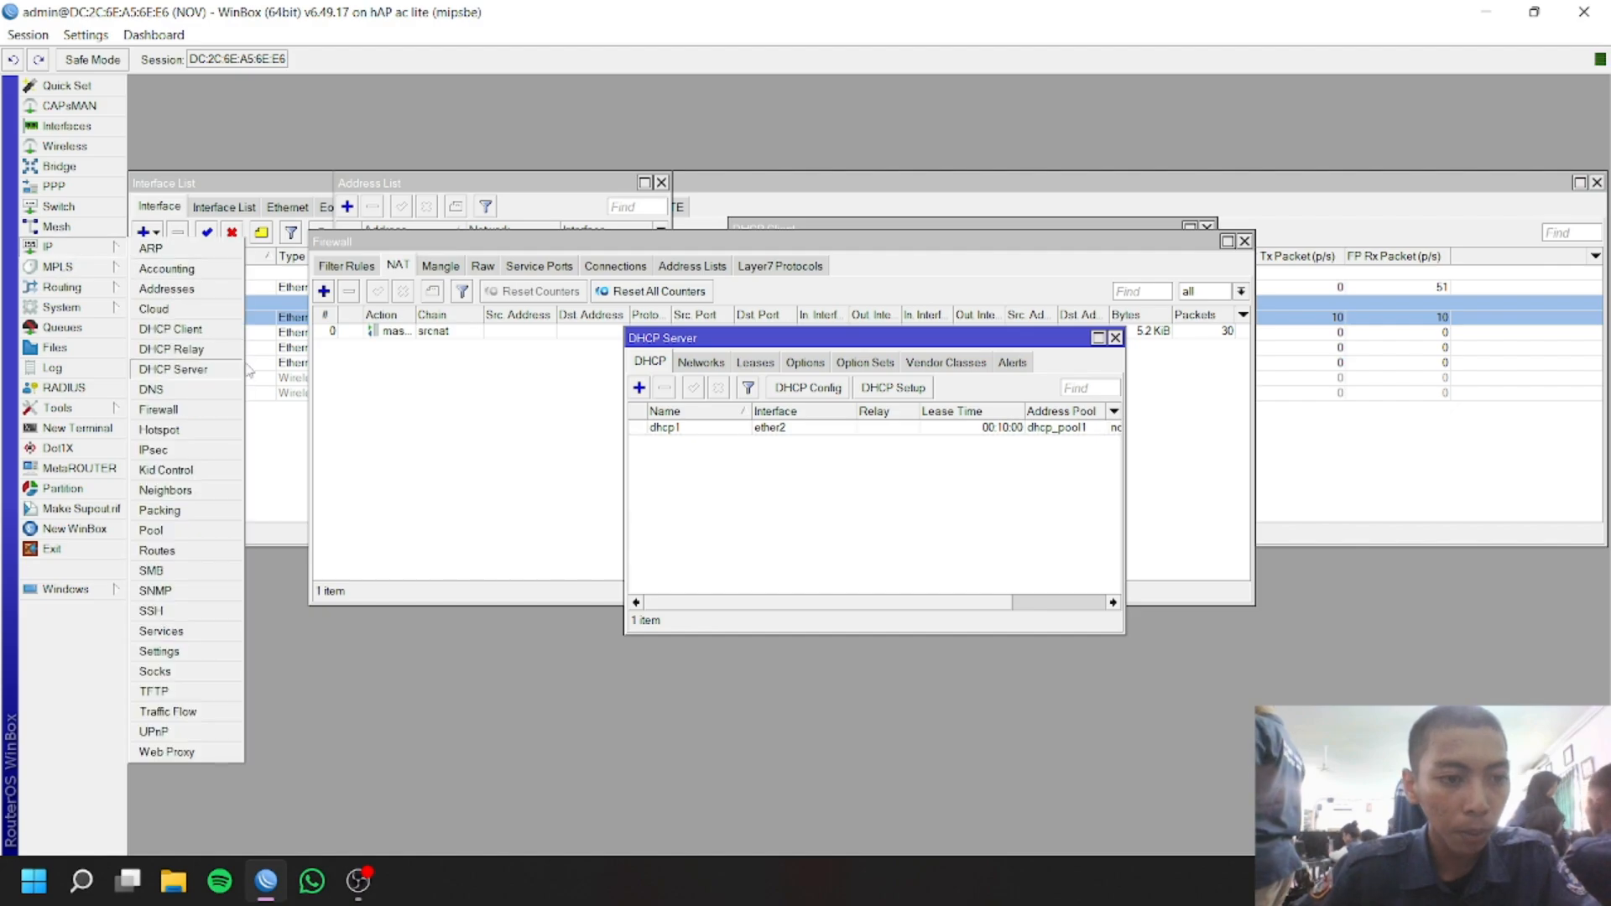
left_click(210, 410)
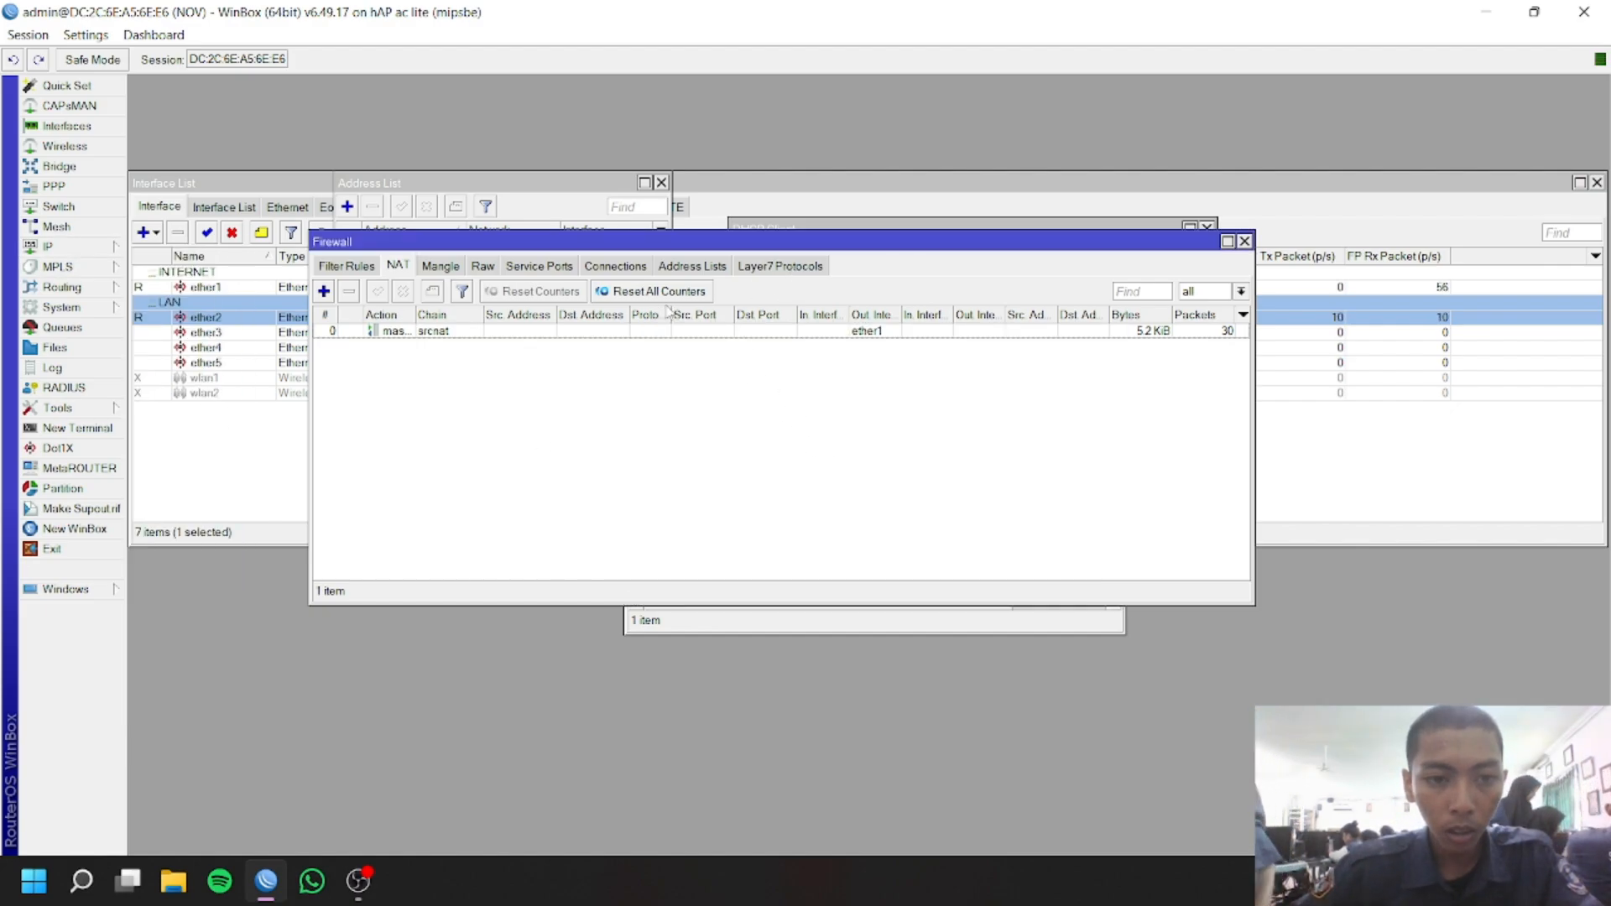
left_click(750, 266)
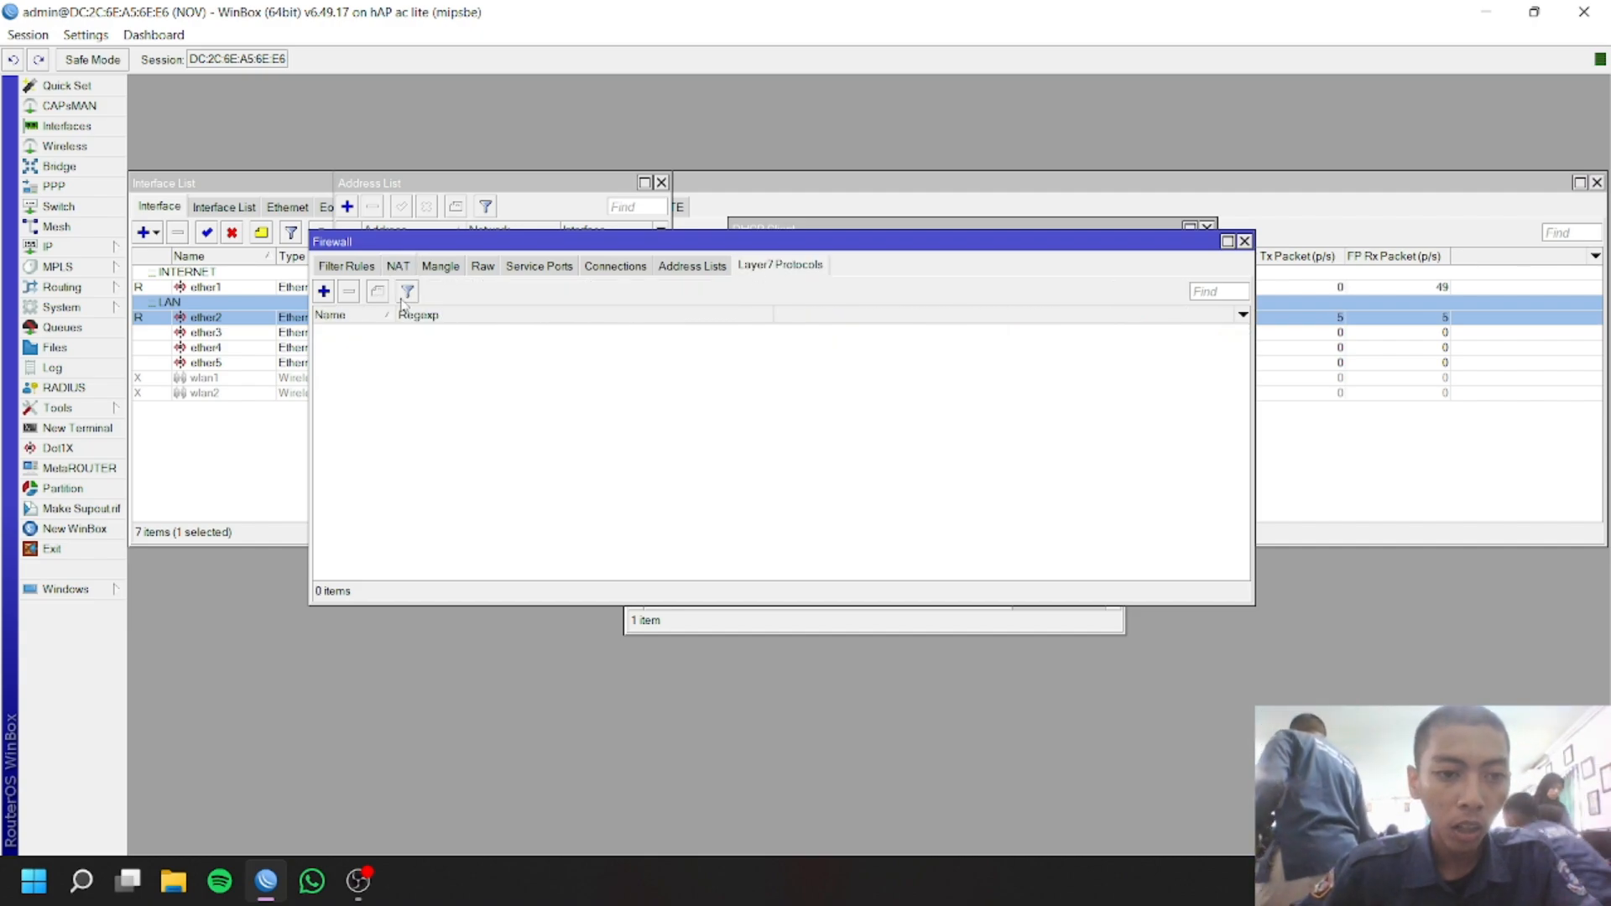
left_click(325, 293)
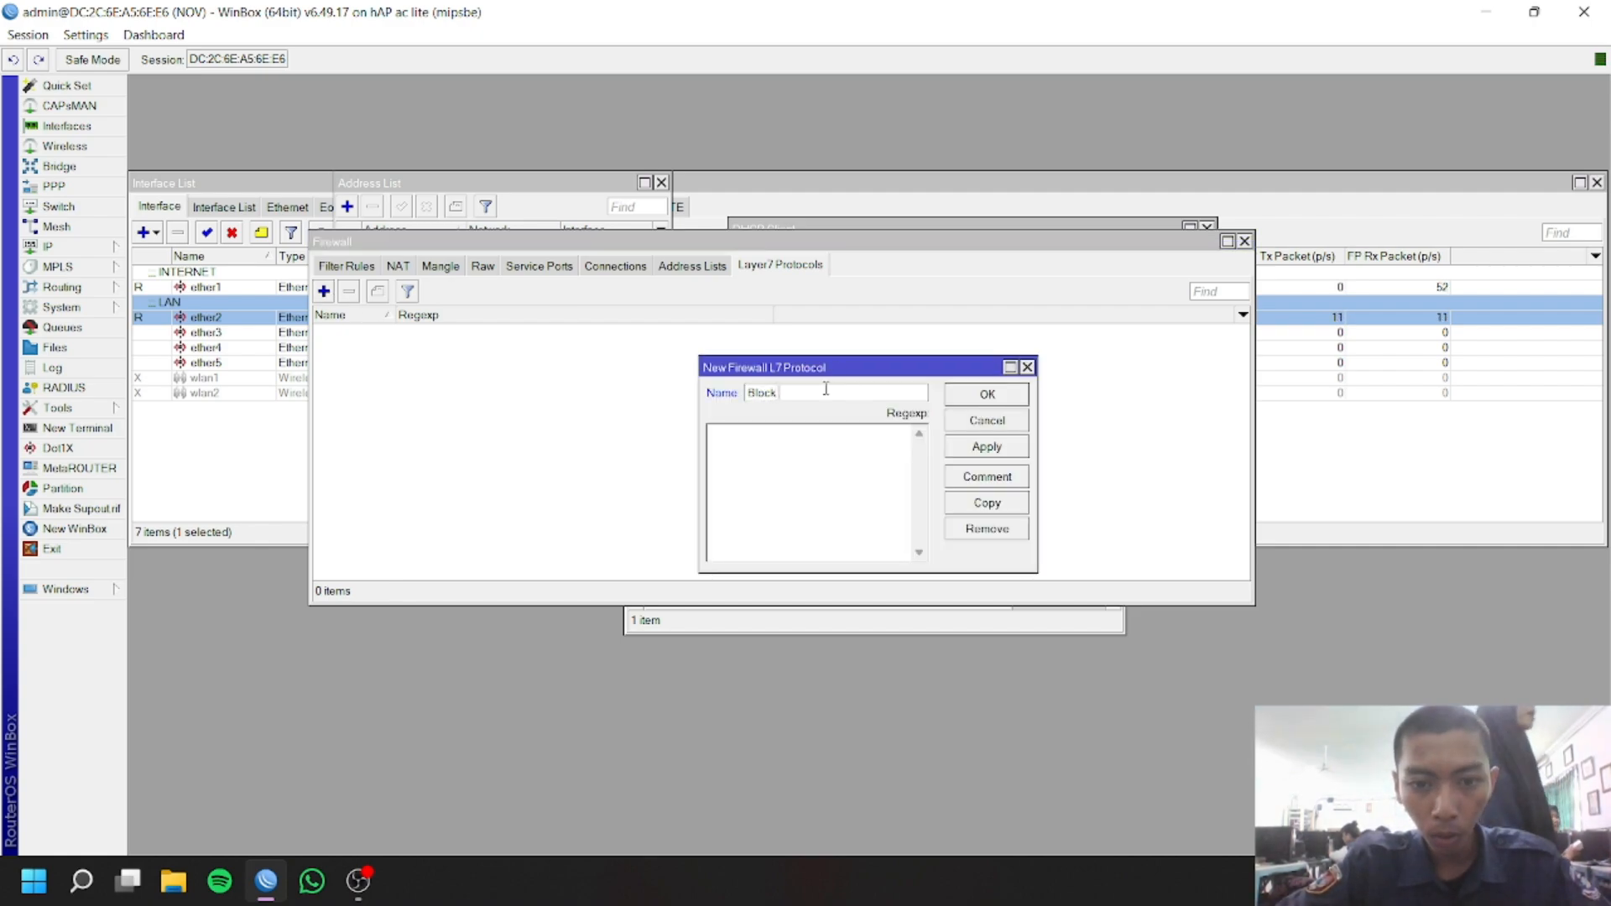
type("Block Websi")
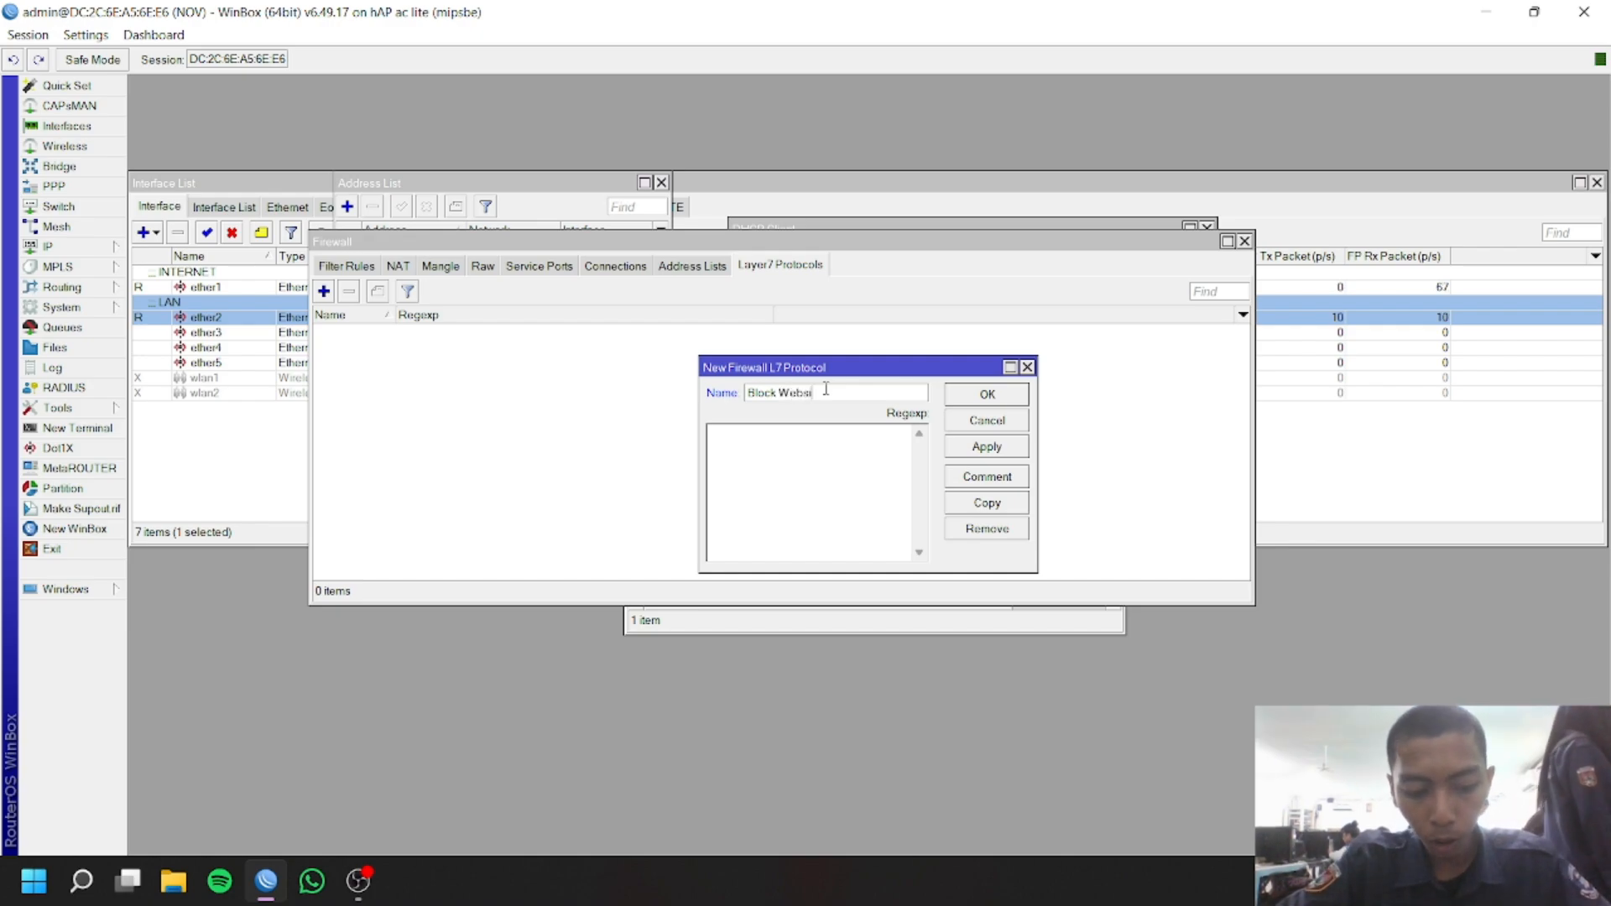
type("te L7")
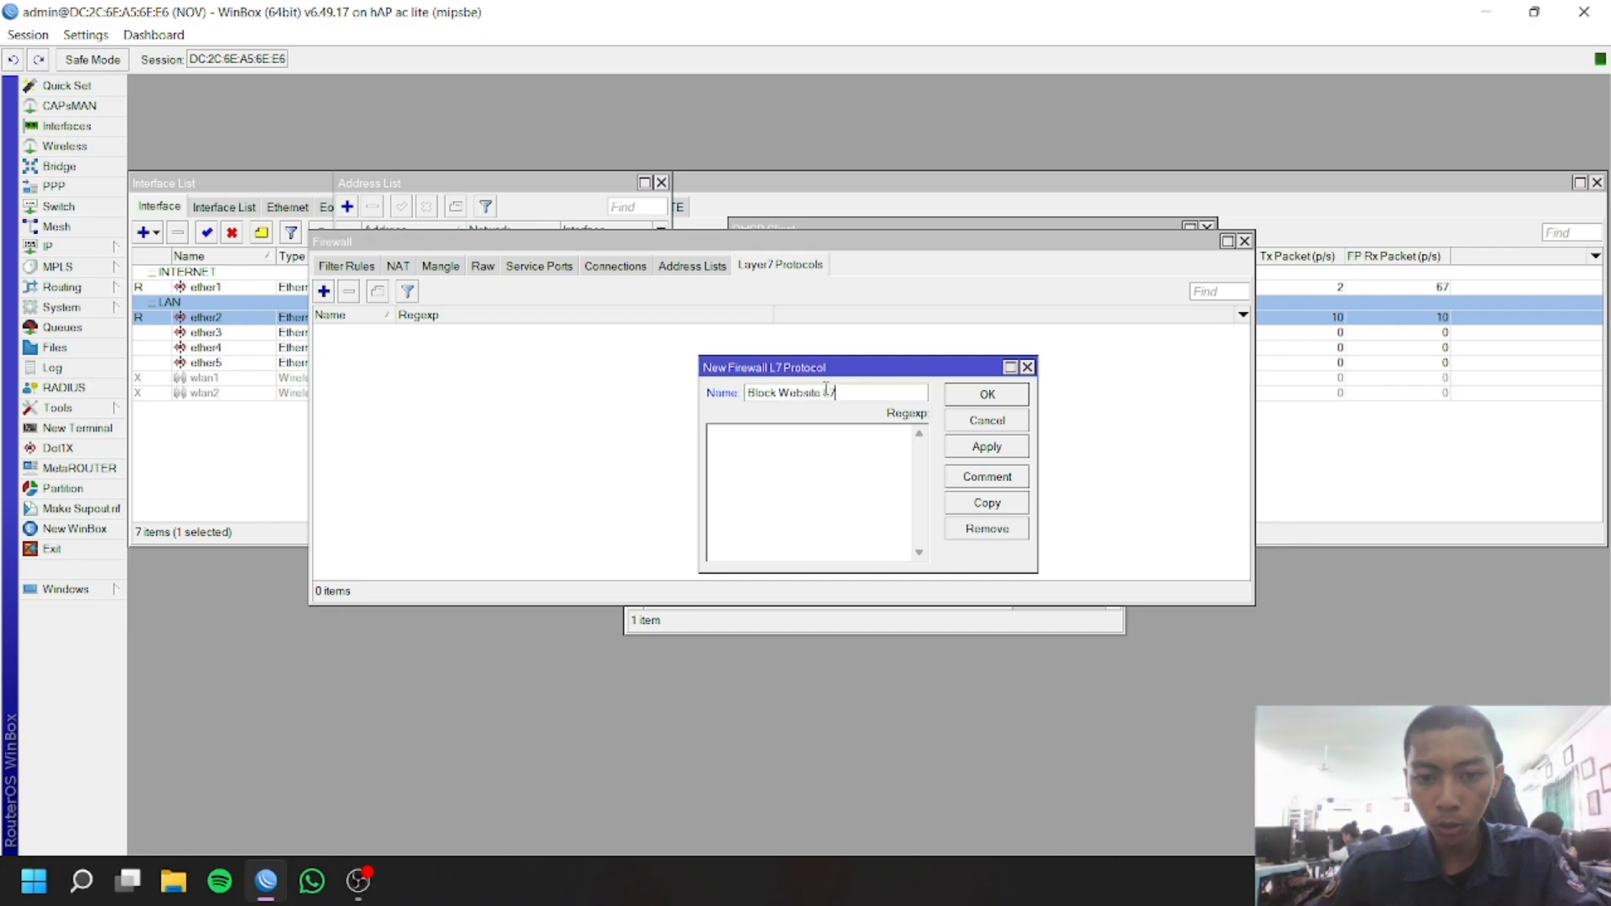
left_click(845, 436)
type("^.+(linux.org).*$")
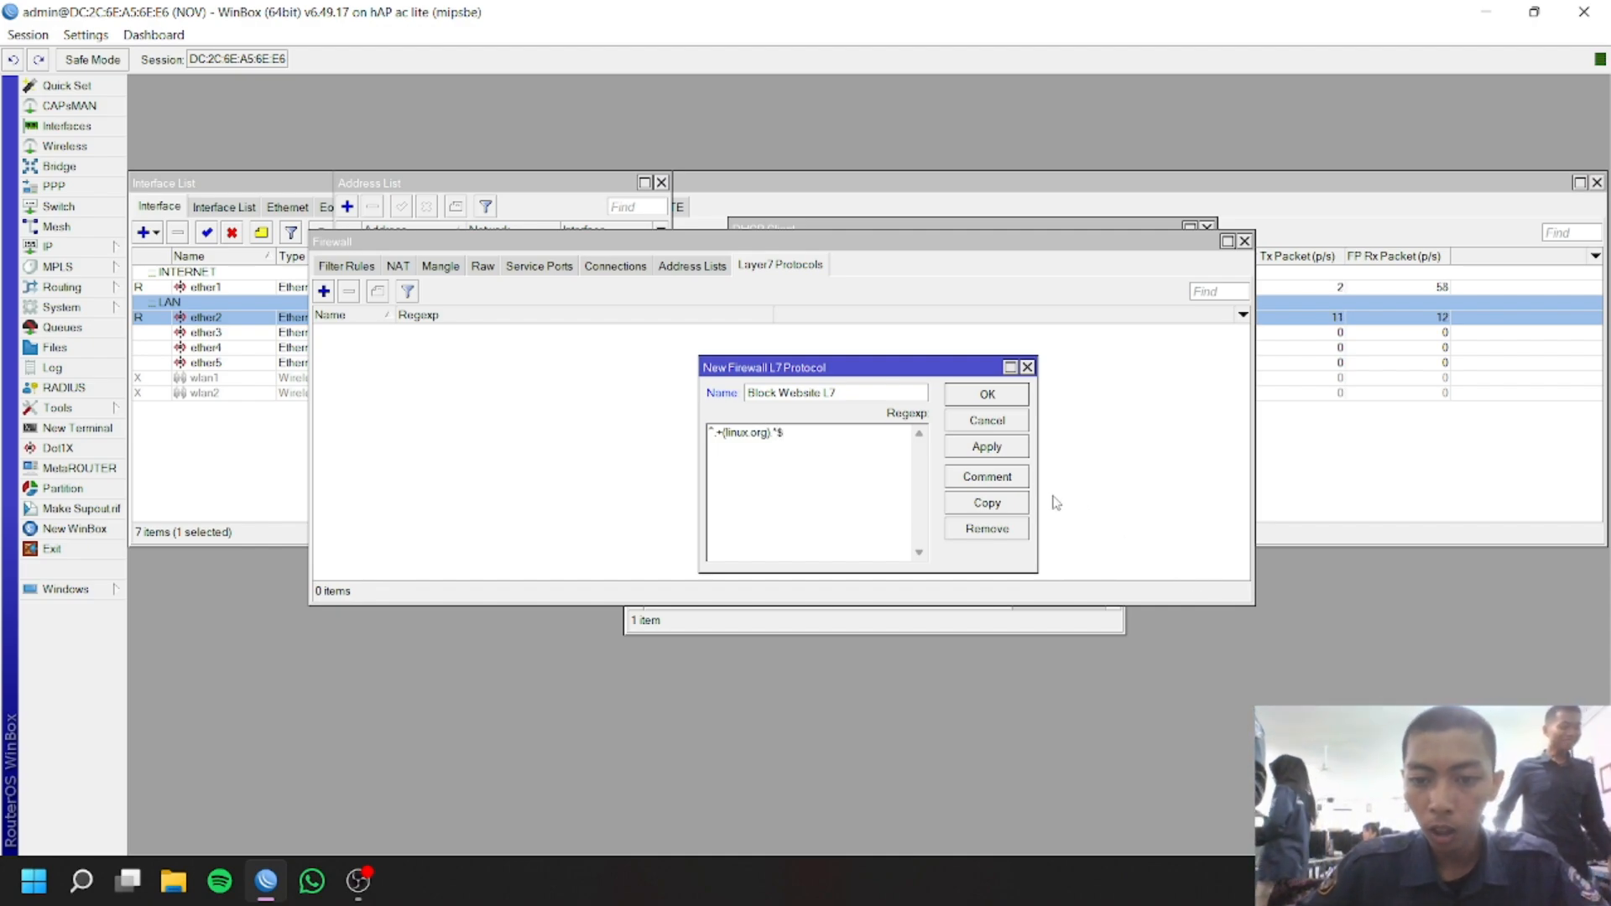
Copy the Layer7 protocol's name "Block Website L7" into its comment and save the entry
left_click(1023, 478)
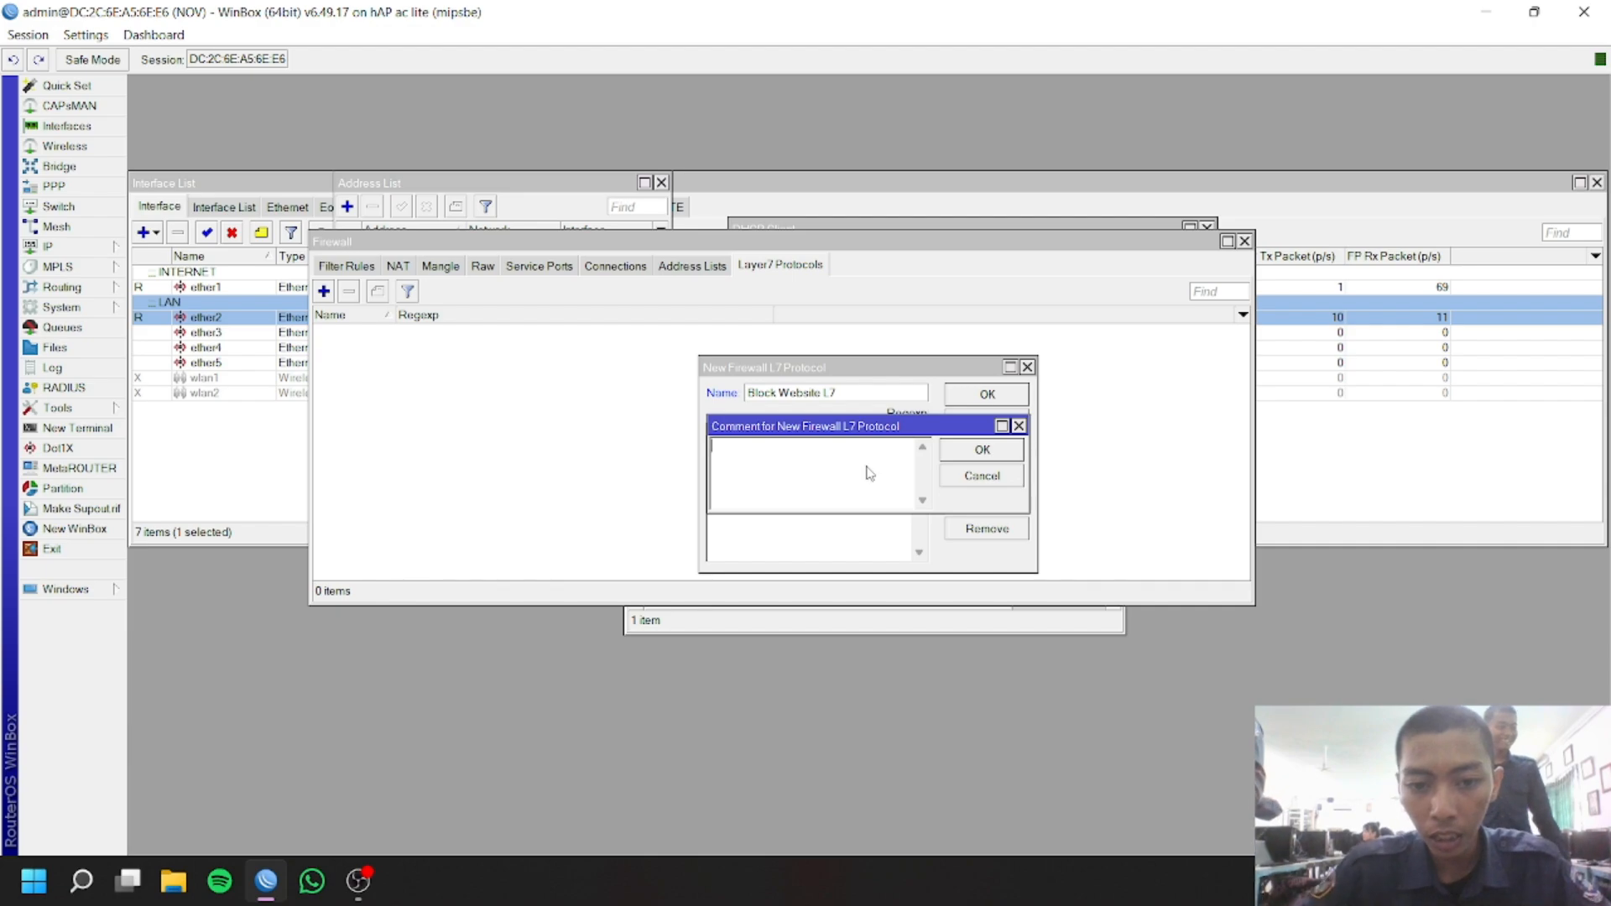
left_click(894, 391)
left_click_drag(846, 392, 747, 394)
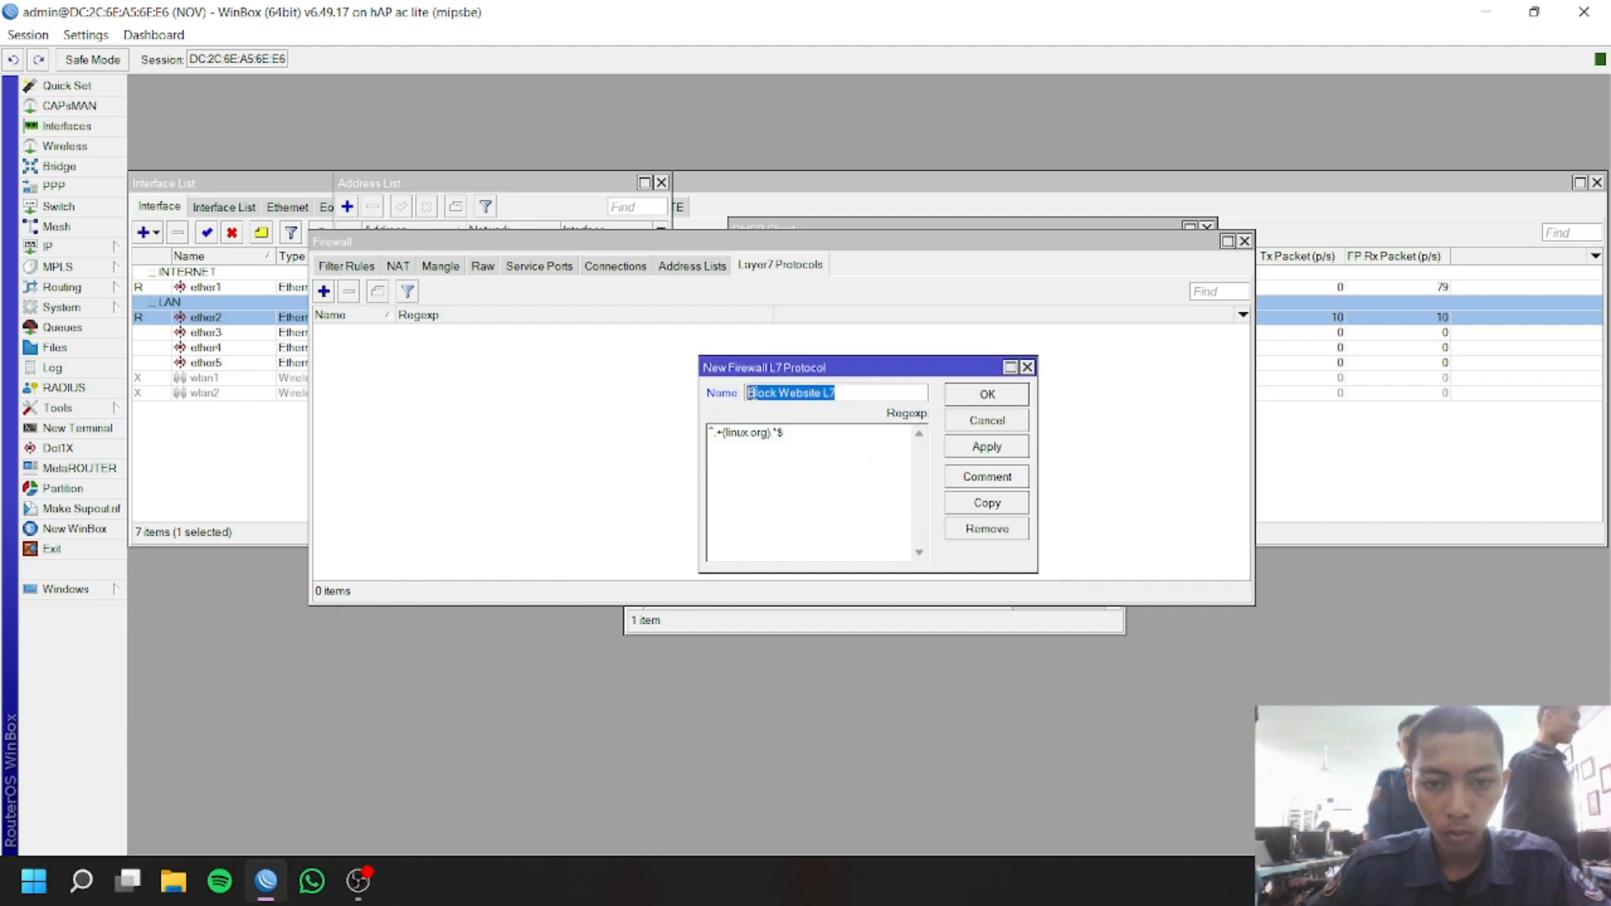
right_click(760, 401)
left_click(807, 429)
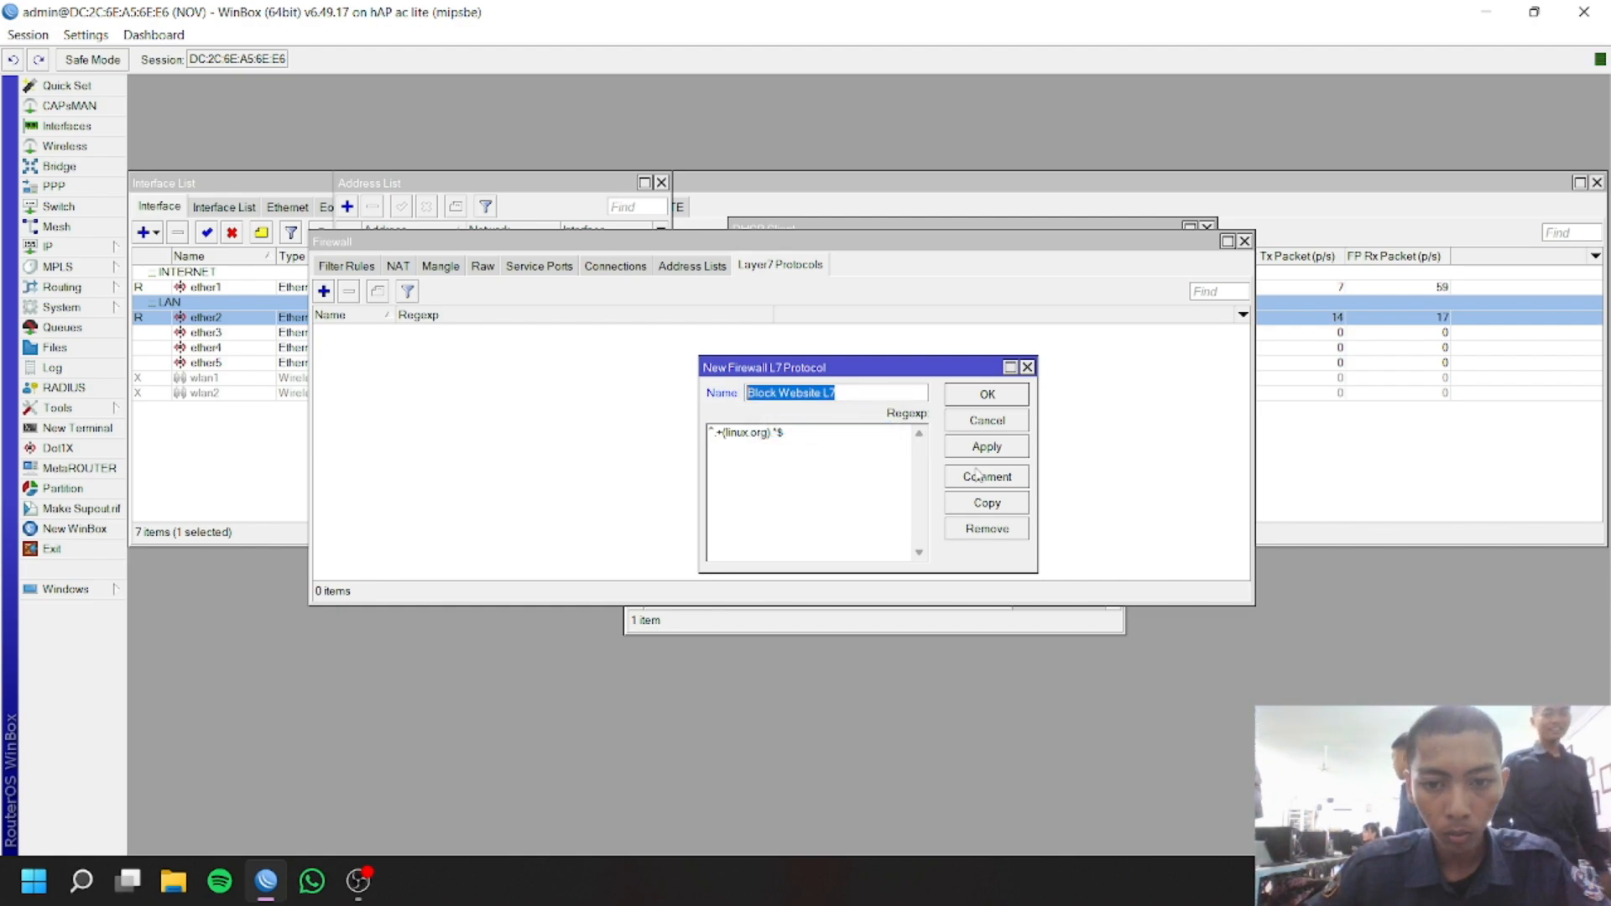
left_click(983, 476)
key("ctrl+v")
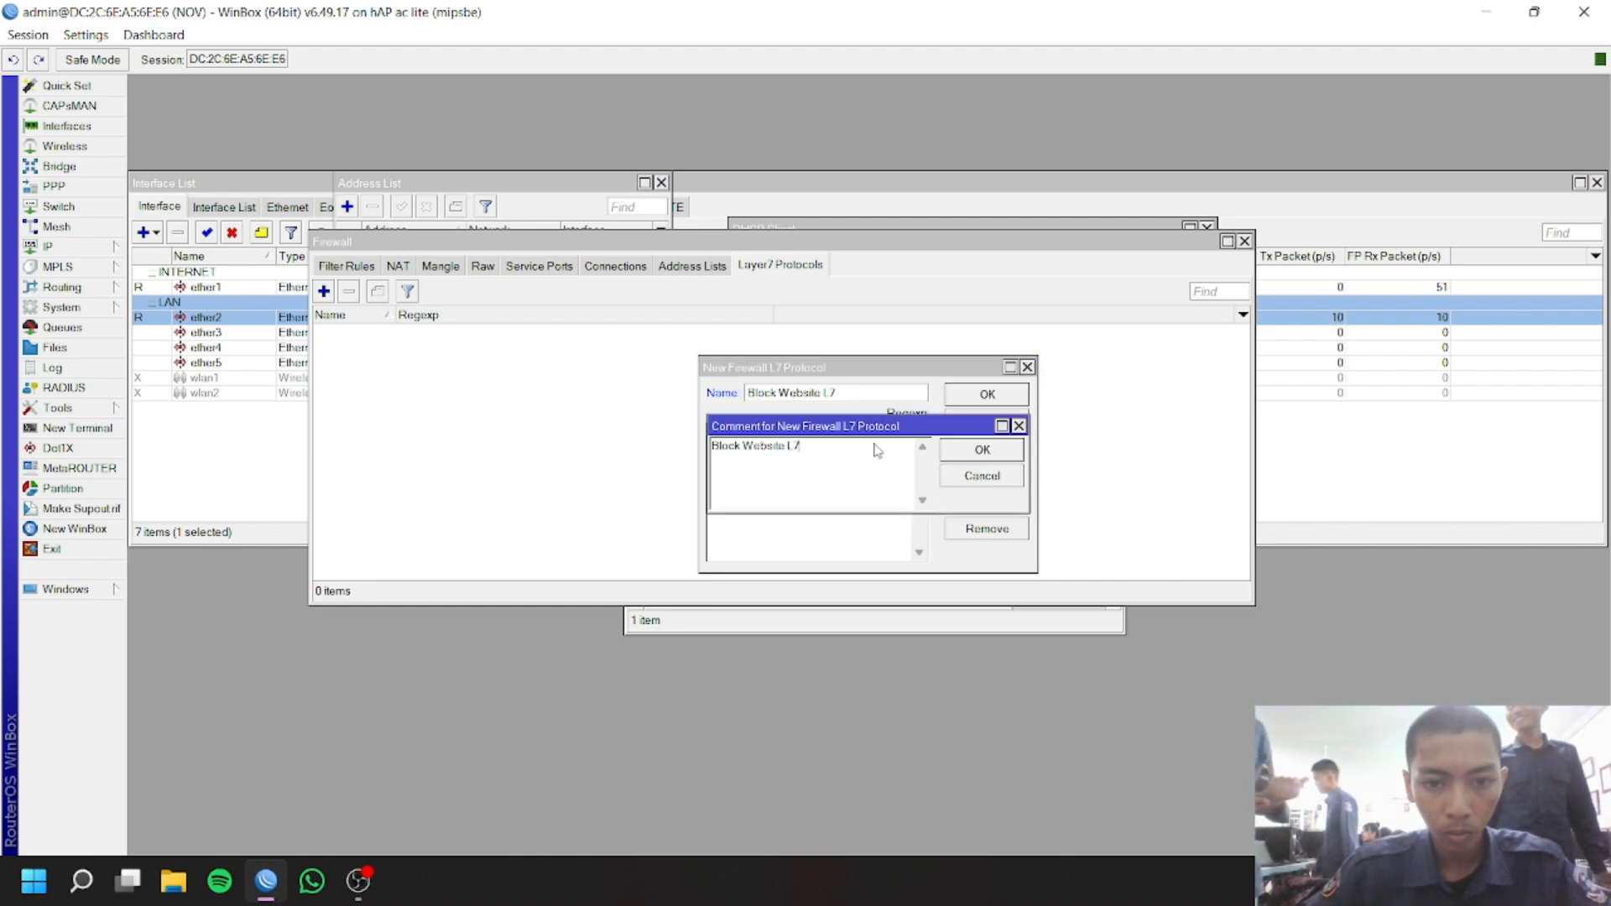
left_click(980, 450)
left_click(985, 453)
left_click(988, 394)
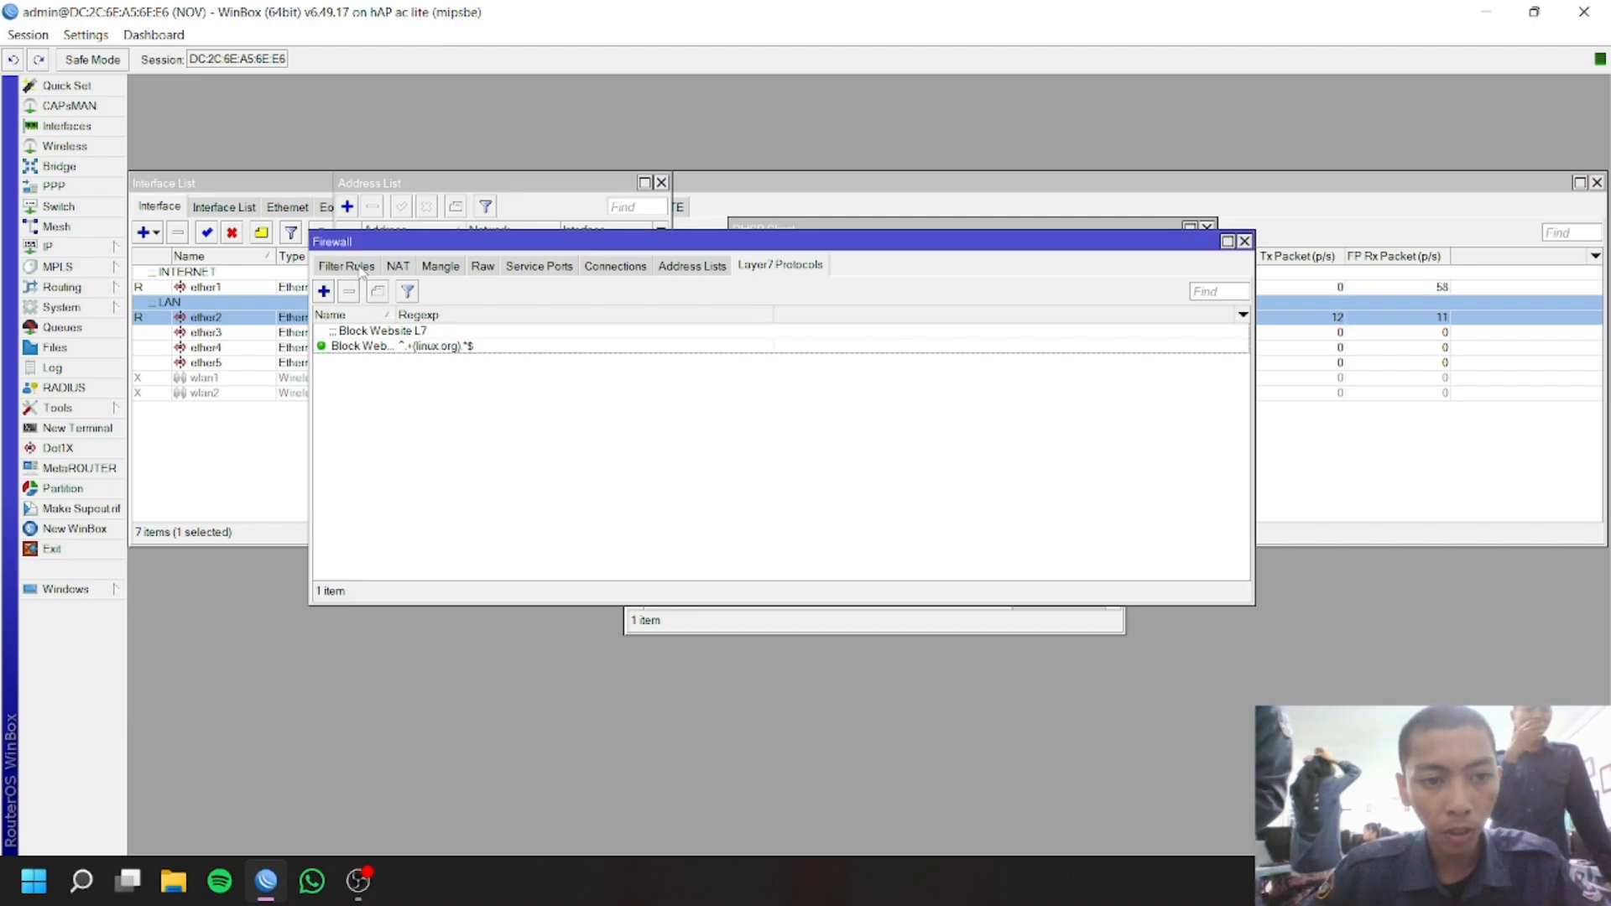
Create a firewall filter rule on the forward chain matching protocol 6 (tcp) and the Layer7 protocol "Block Website L7"
left_click(361, 266)
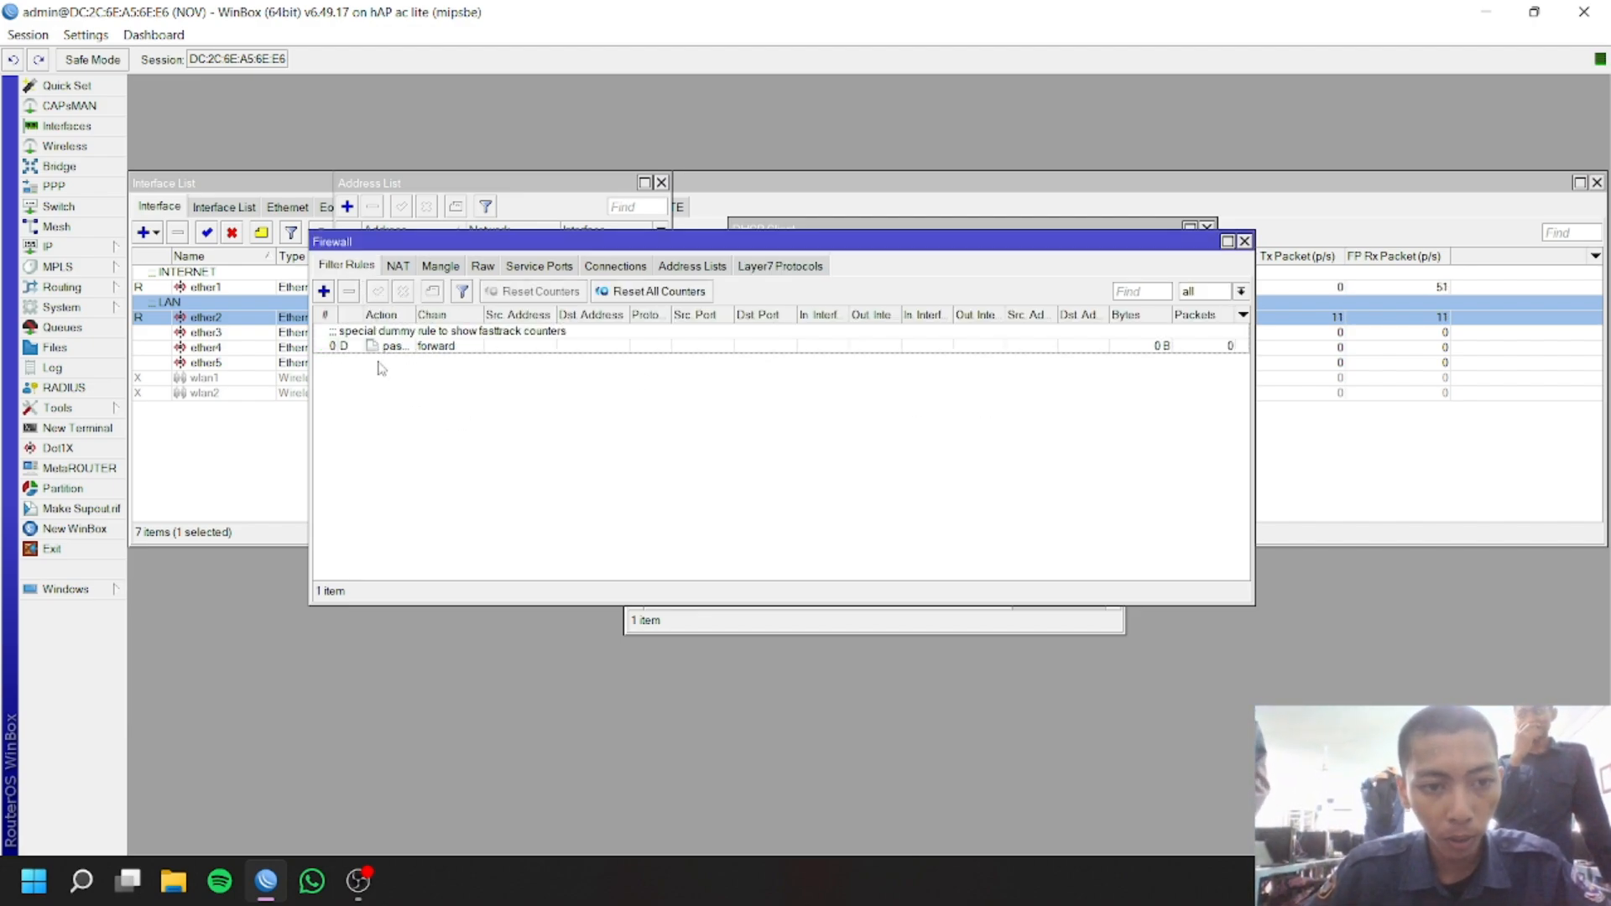
left_click(324, 291)
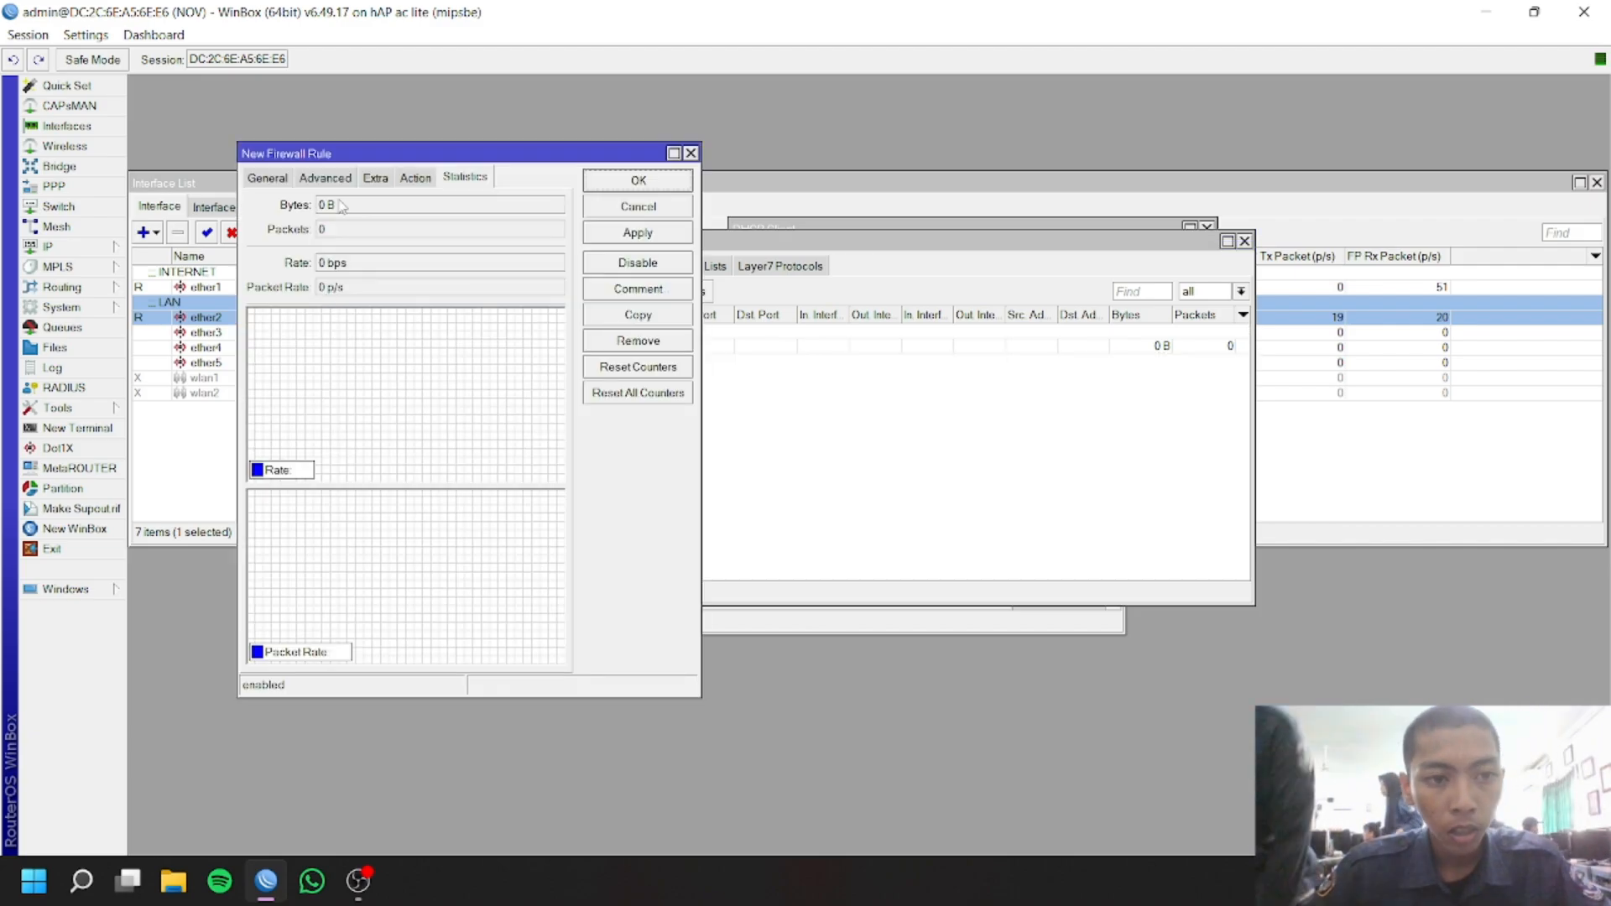
left_click(282, 178)
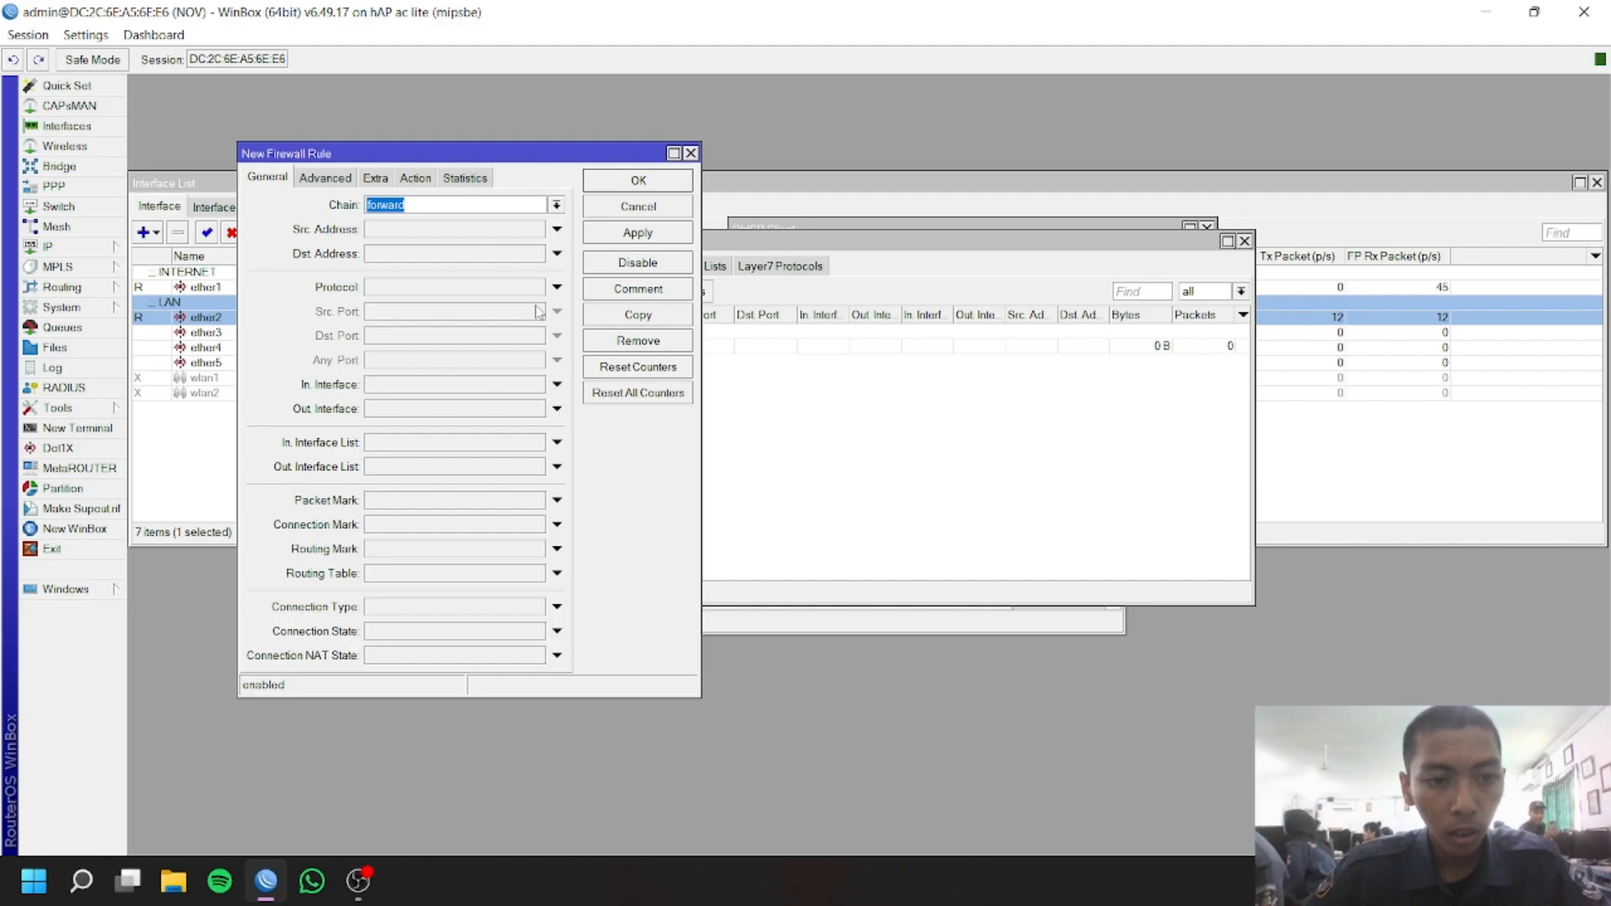
left_click(557, 287)
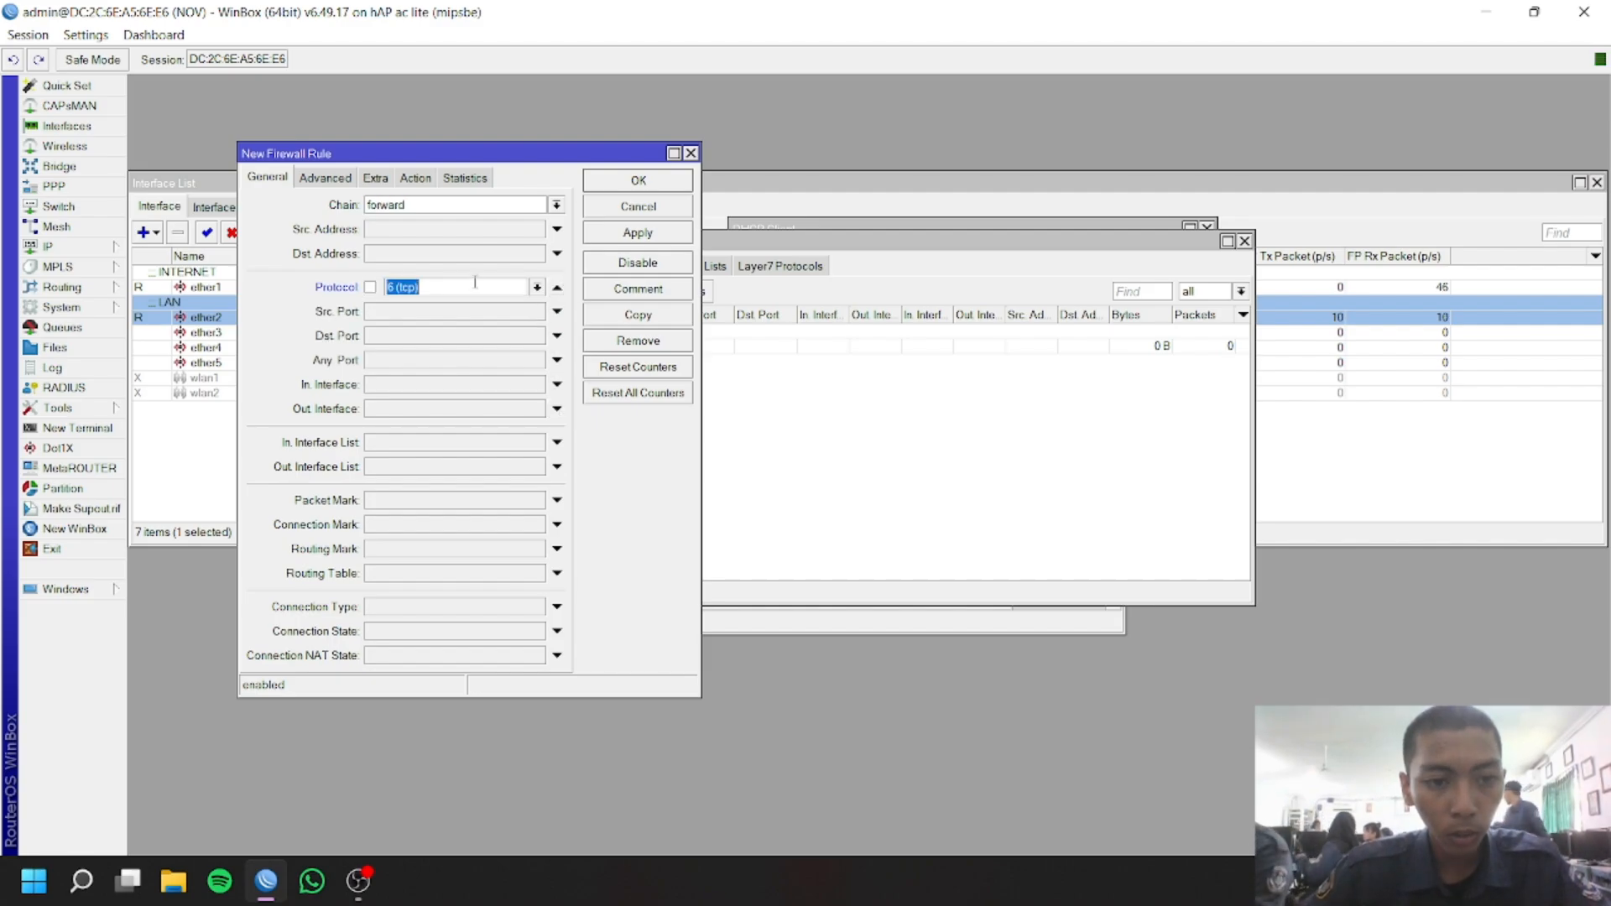
left_click(350, 184)
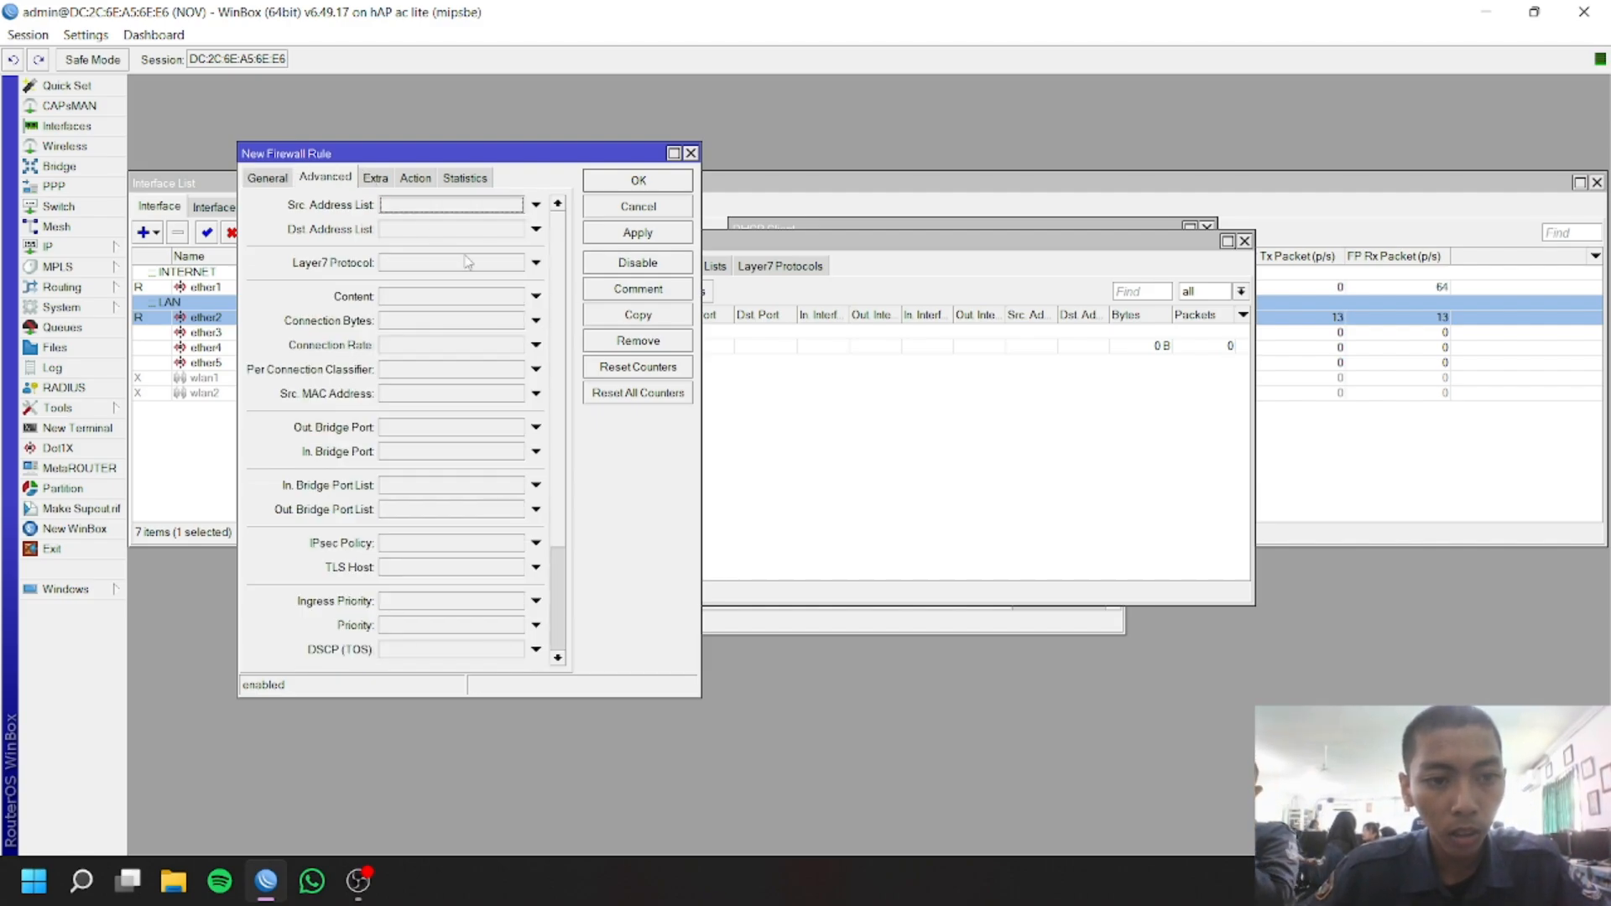
left_click(536, 263)
left_click(516, 264)
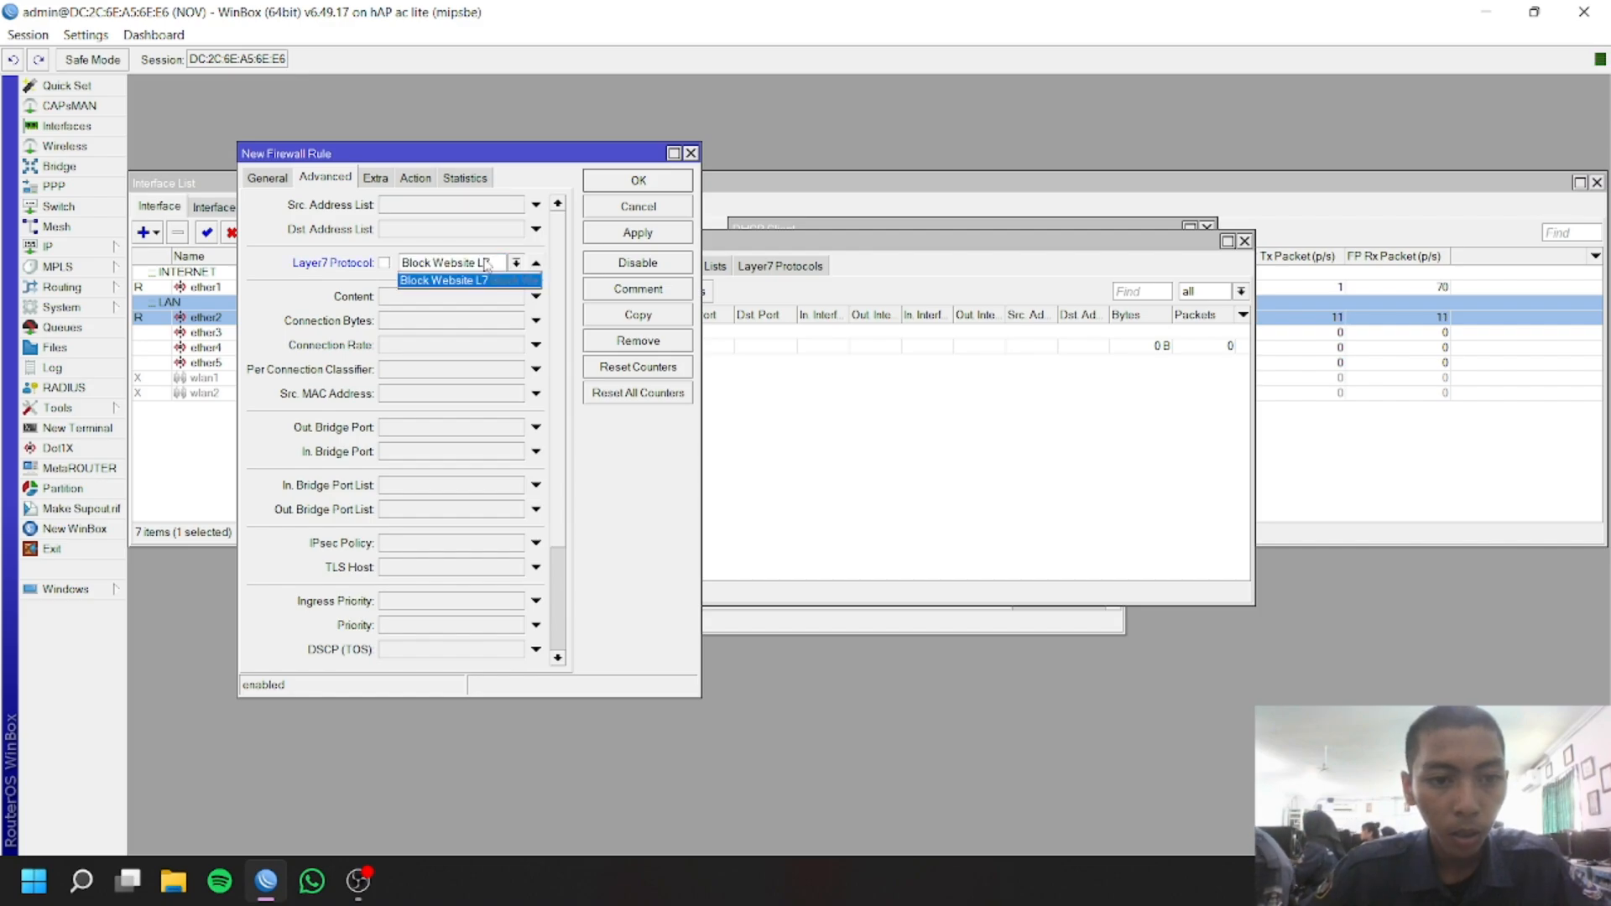
left_click(500, 282)
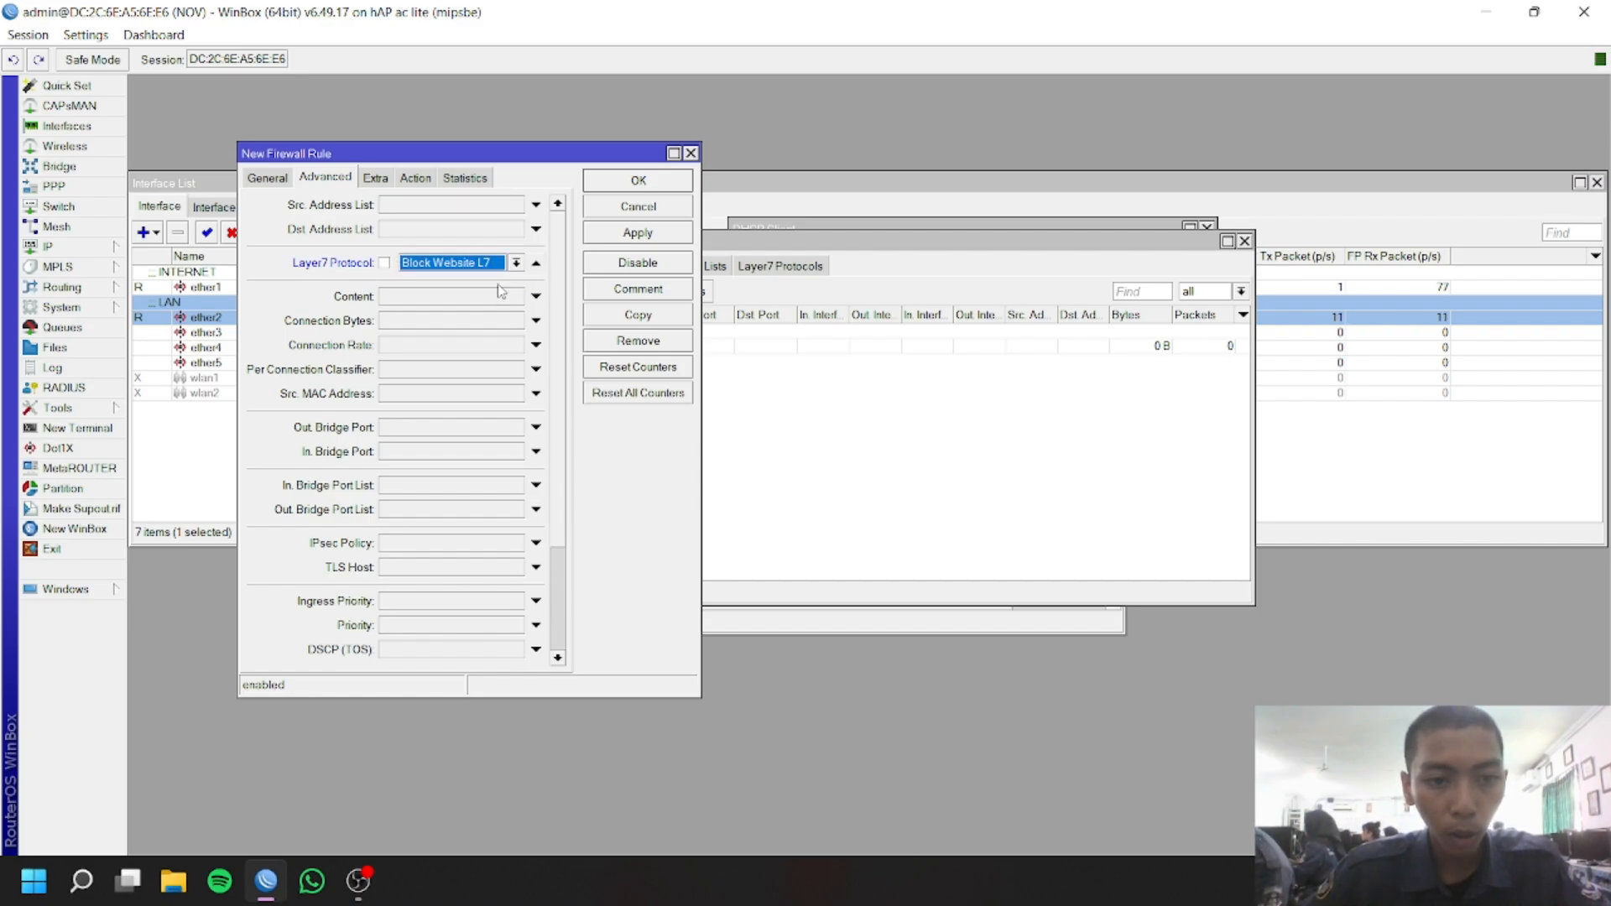
Set the new filter rule's action to drop and save the rule
left_click(416, 177)
left_click(485, 206)
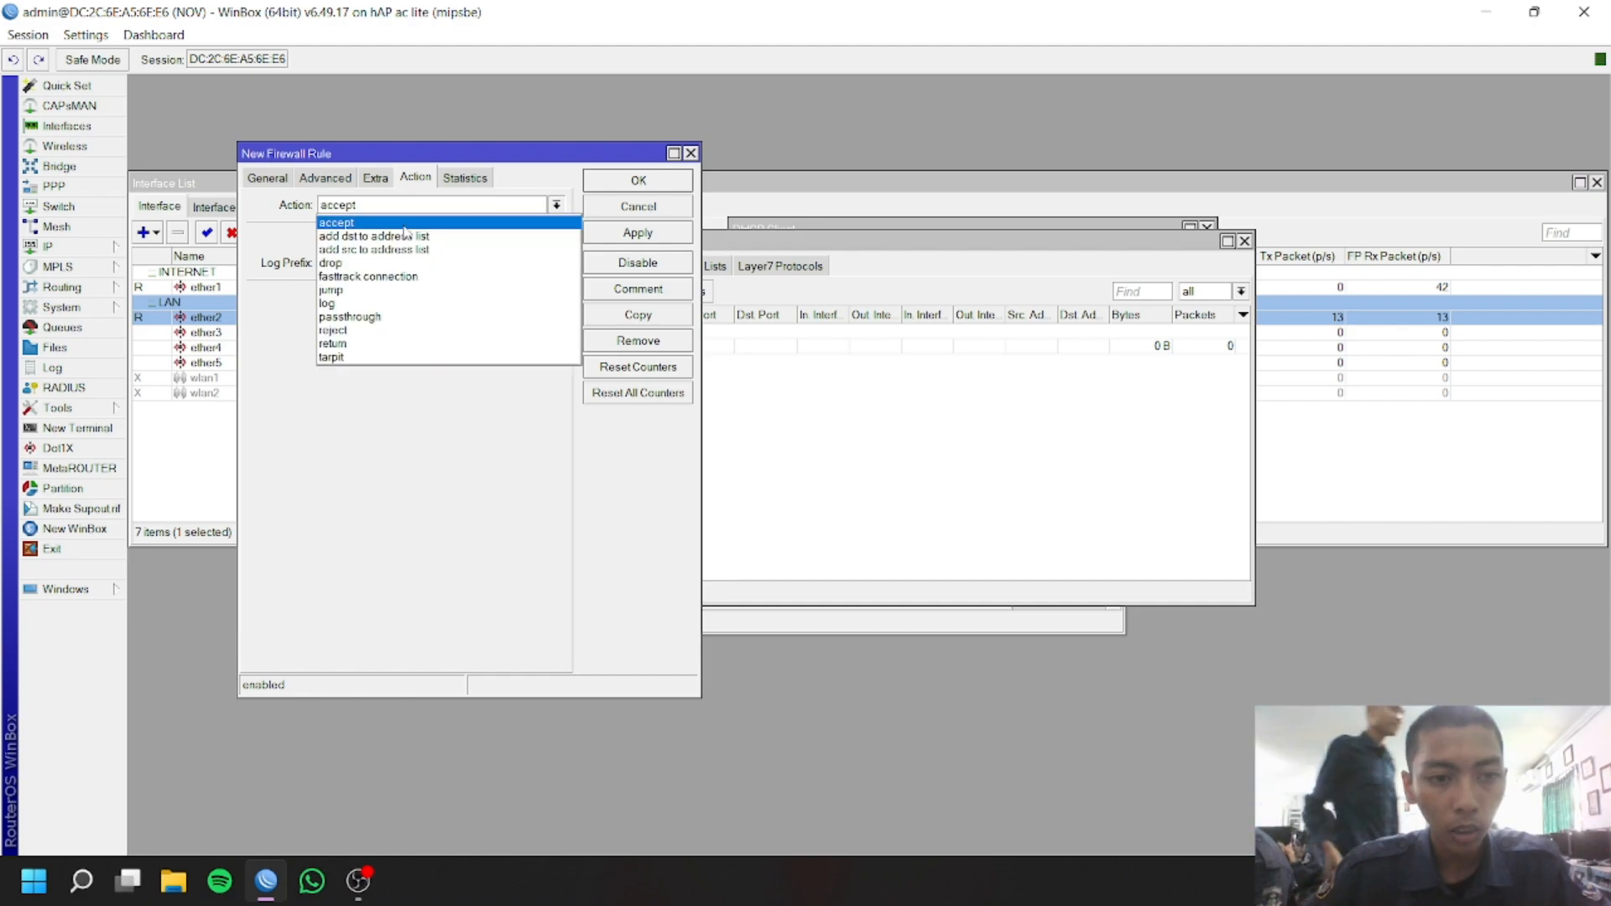
left_click(376, 267)
left_click(617, 234)
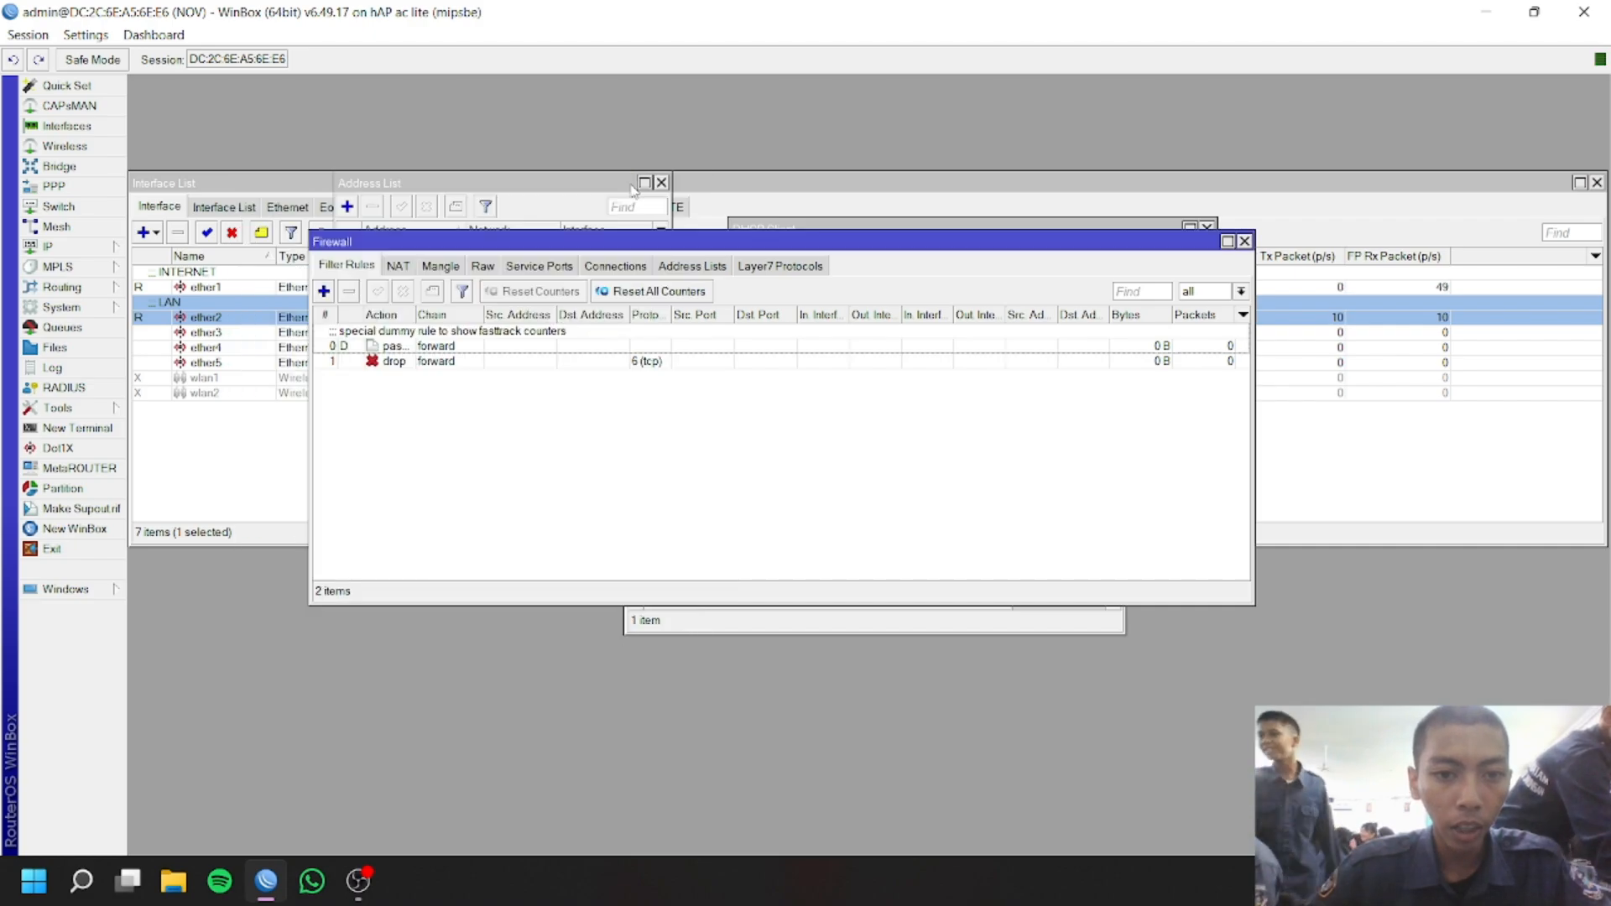
left_click(631, 189)
Display the drop rule's statistics, test the block by loading linux.org in Google Chrome, and close the browser
double_click(445, 363)
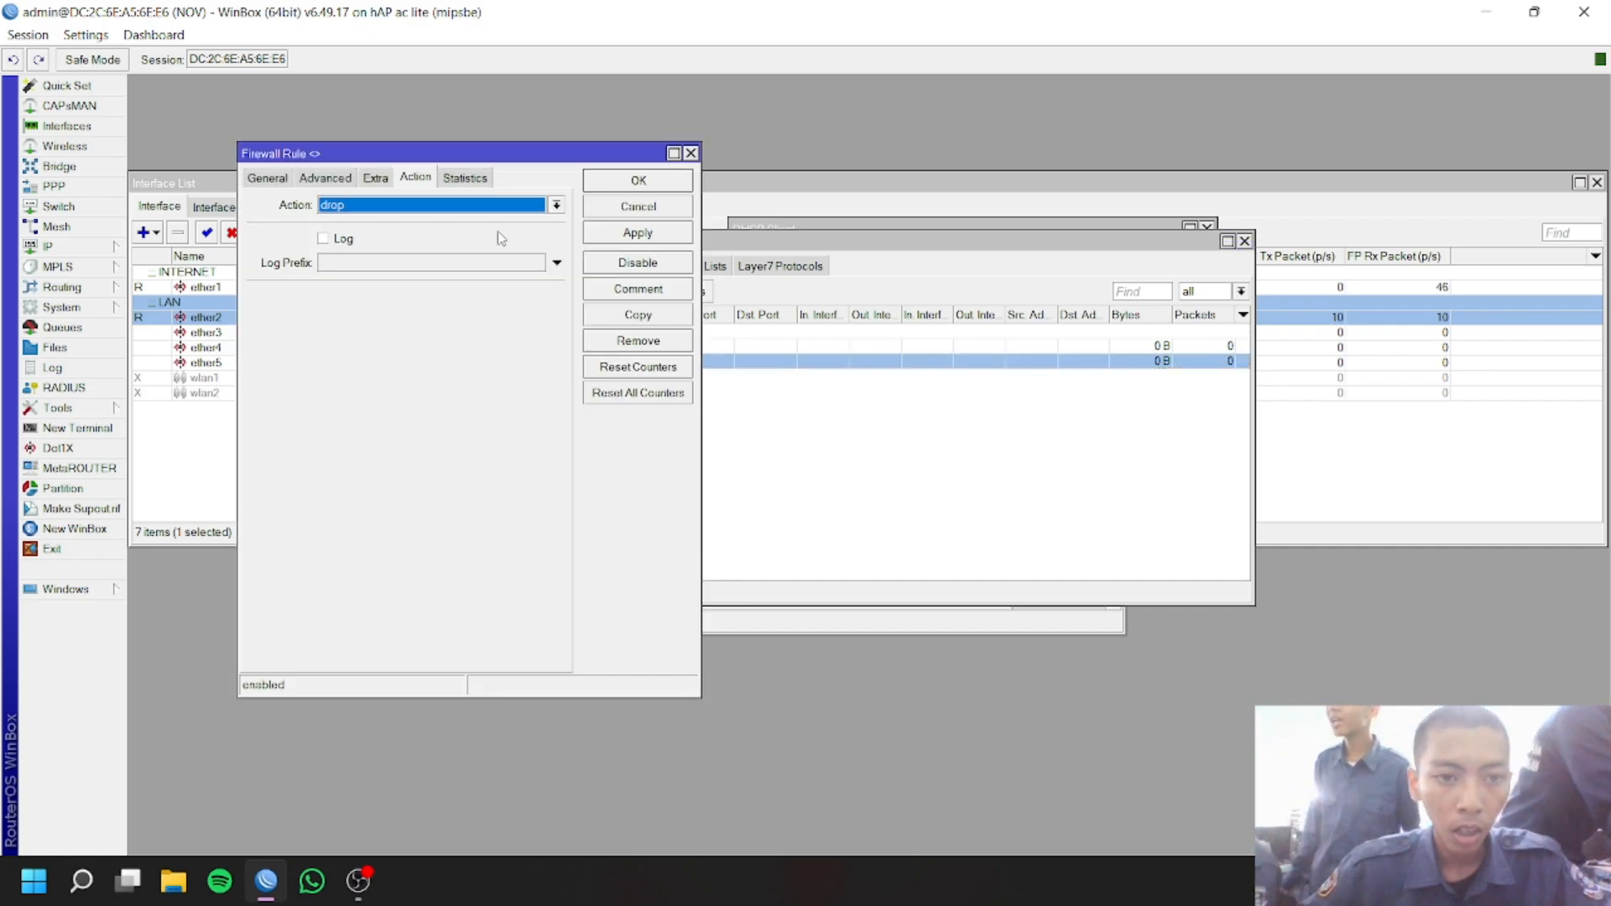
left_click(466, 178)
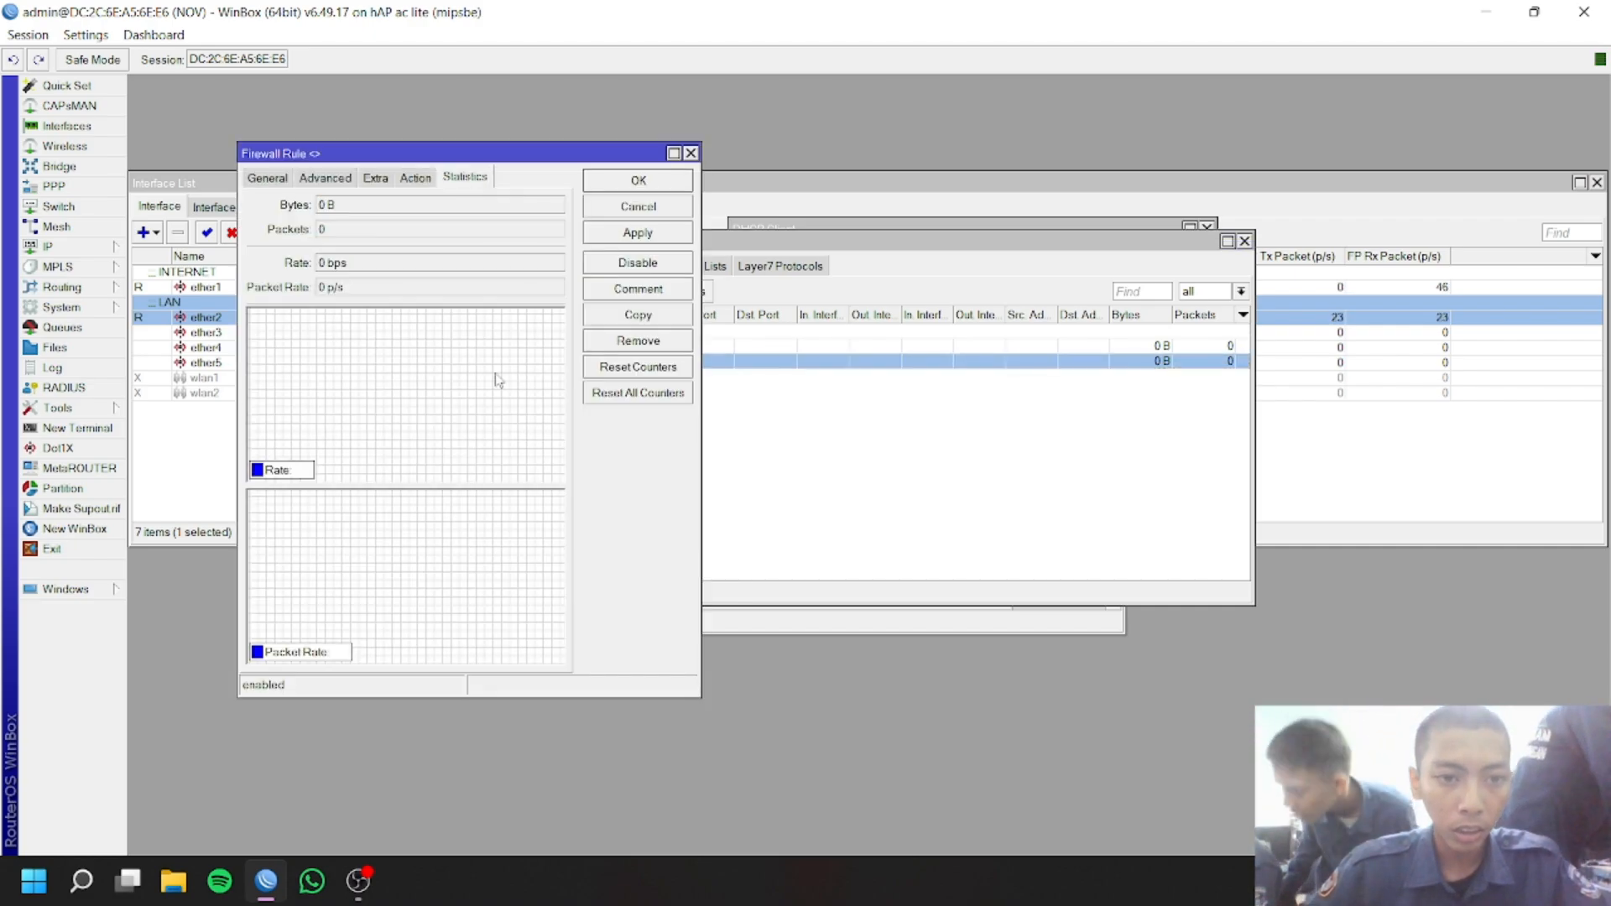
left_click(34, 881)
left_click(97, 353)
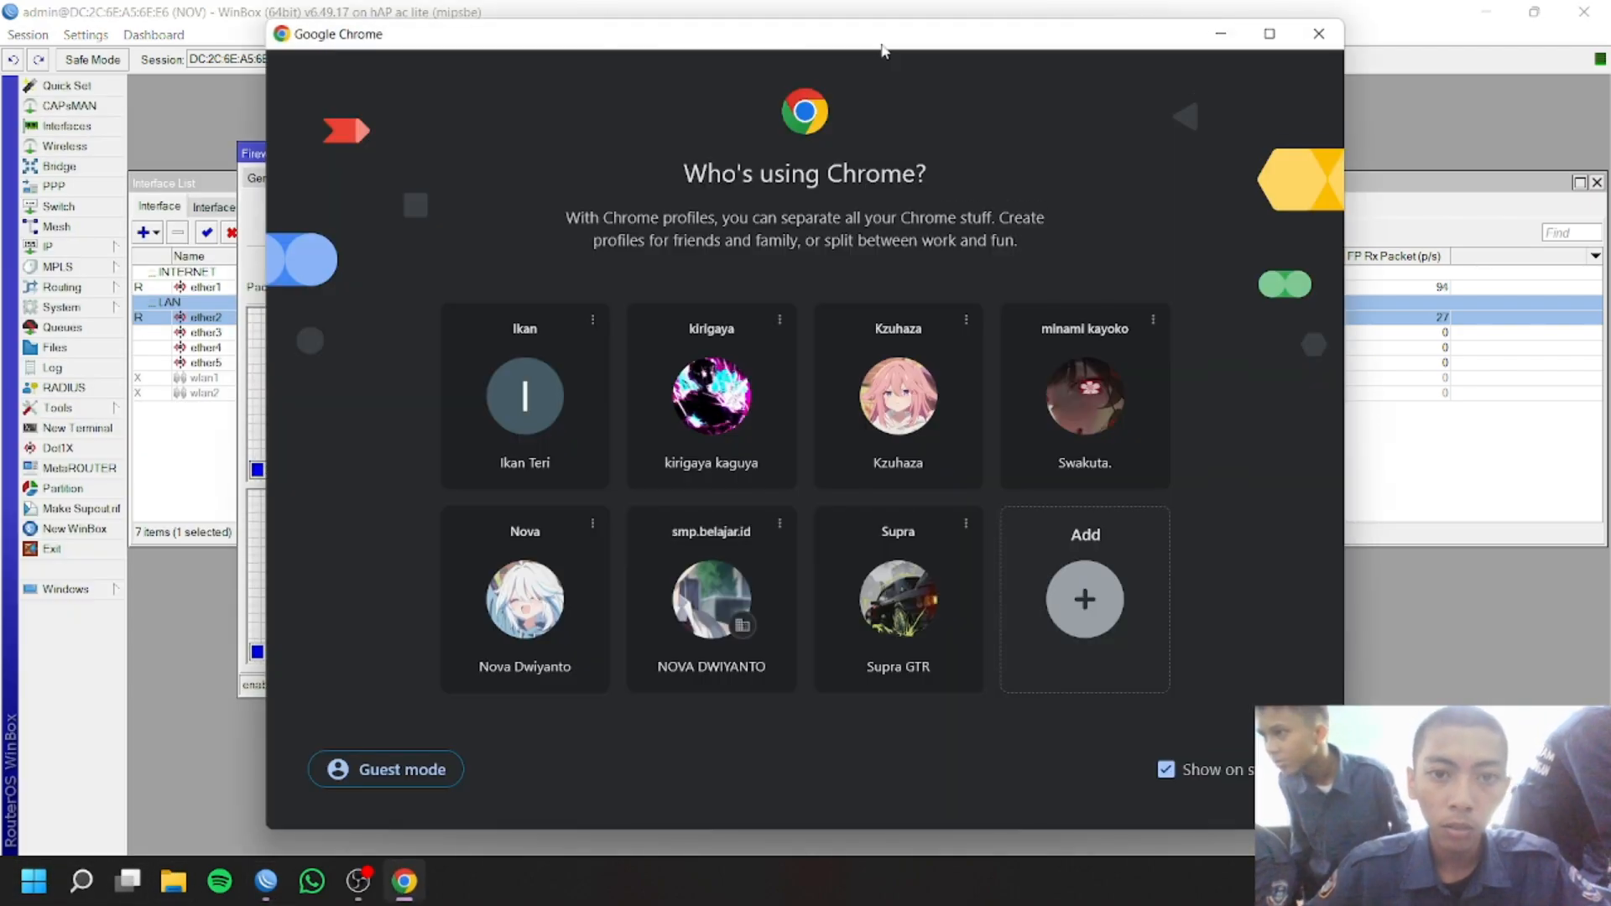
left_click(537, 599)
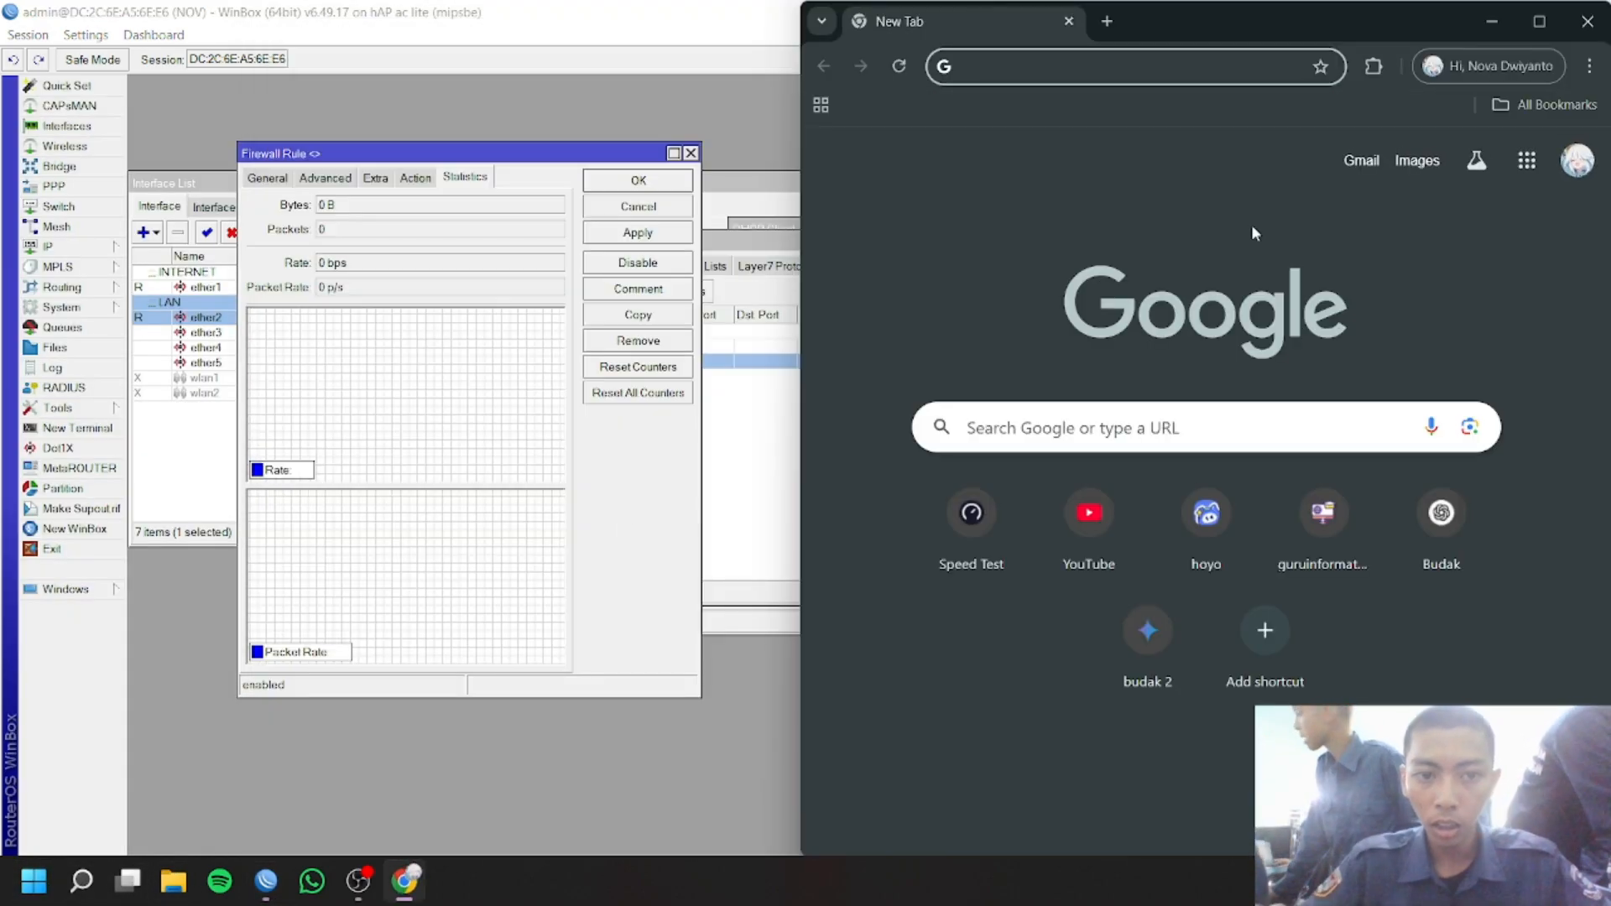
type("linux.org")
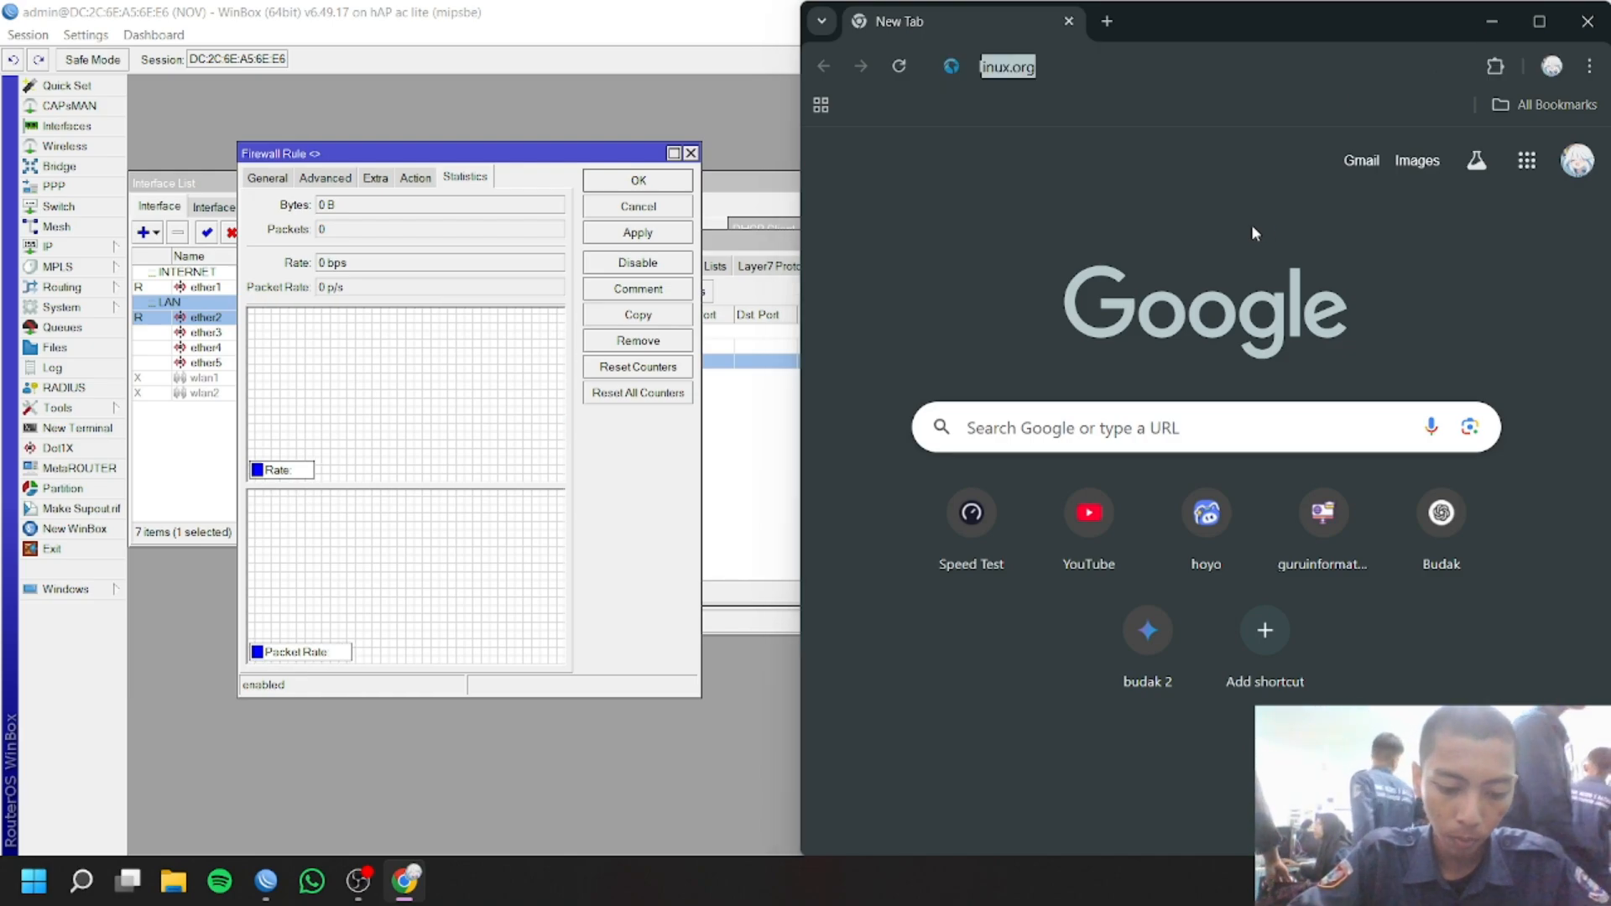
key("Return")
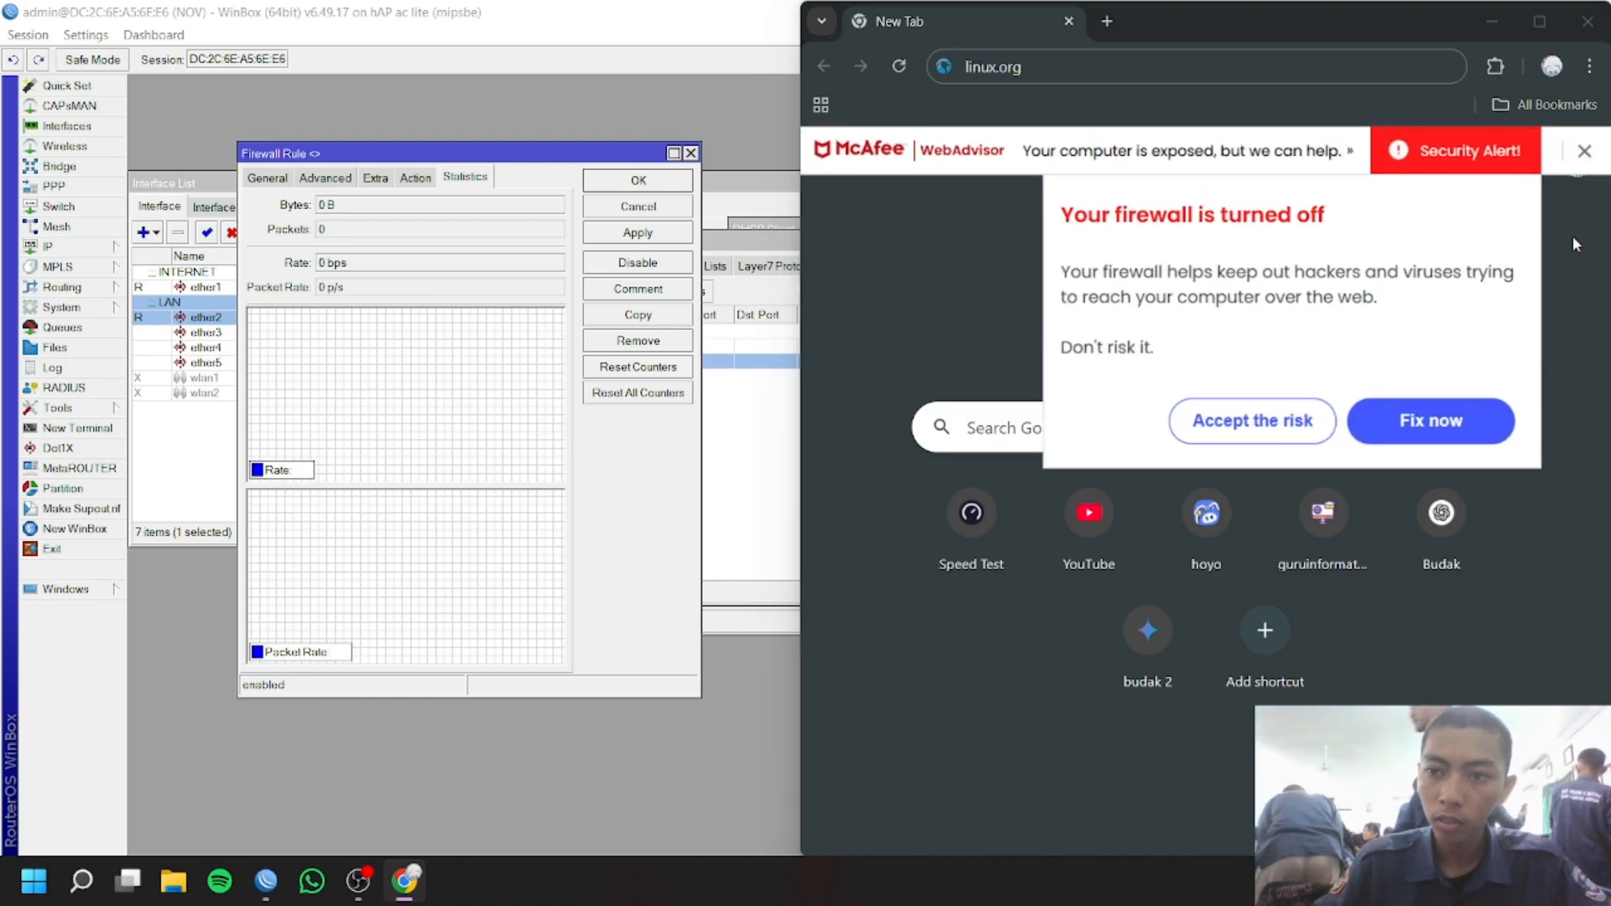
left_click(1585, 154)
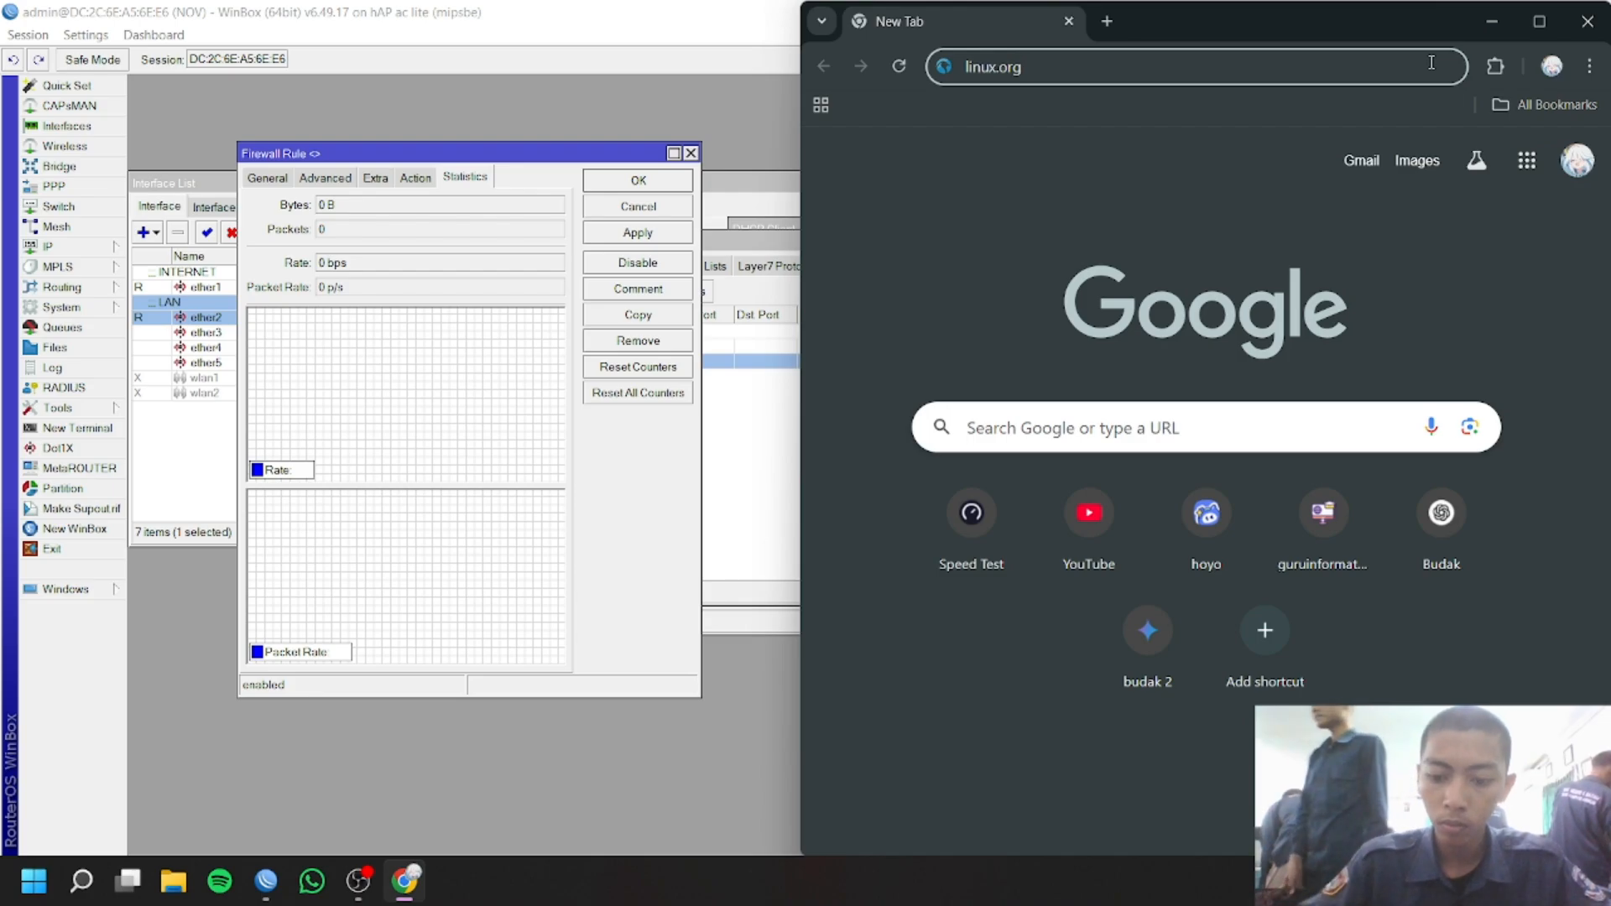
key("Return")
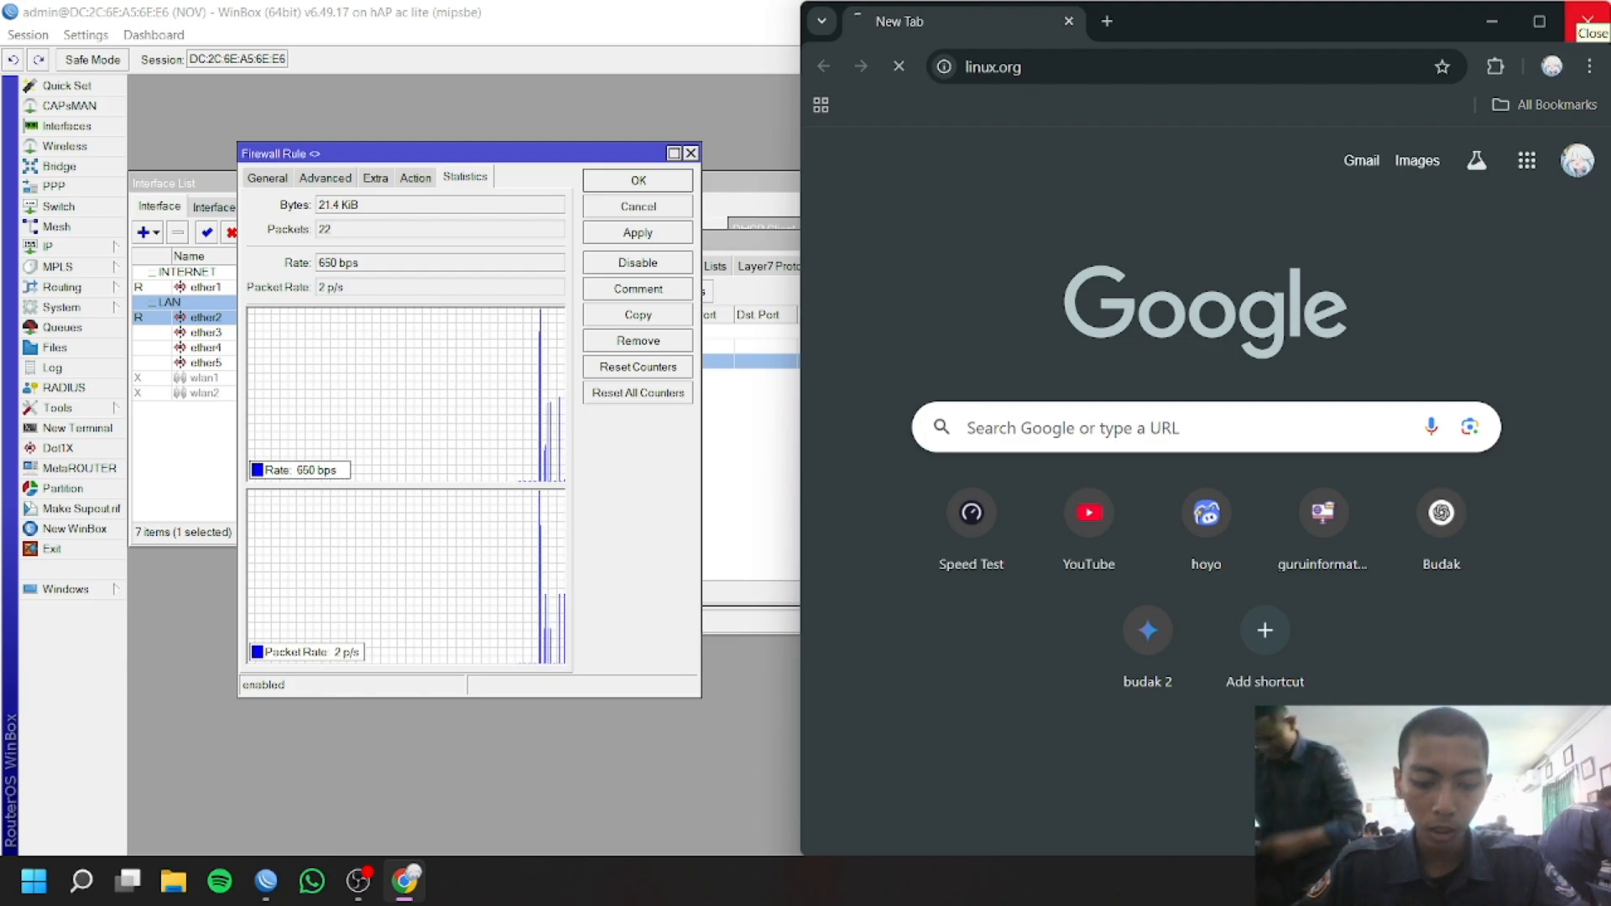
left_click(1587, 21)
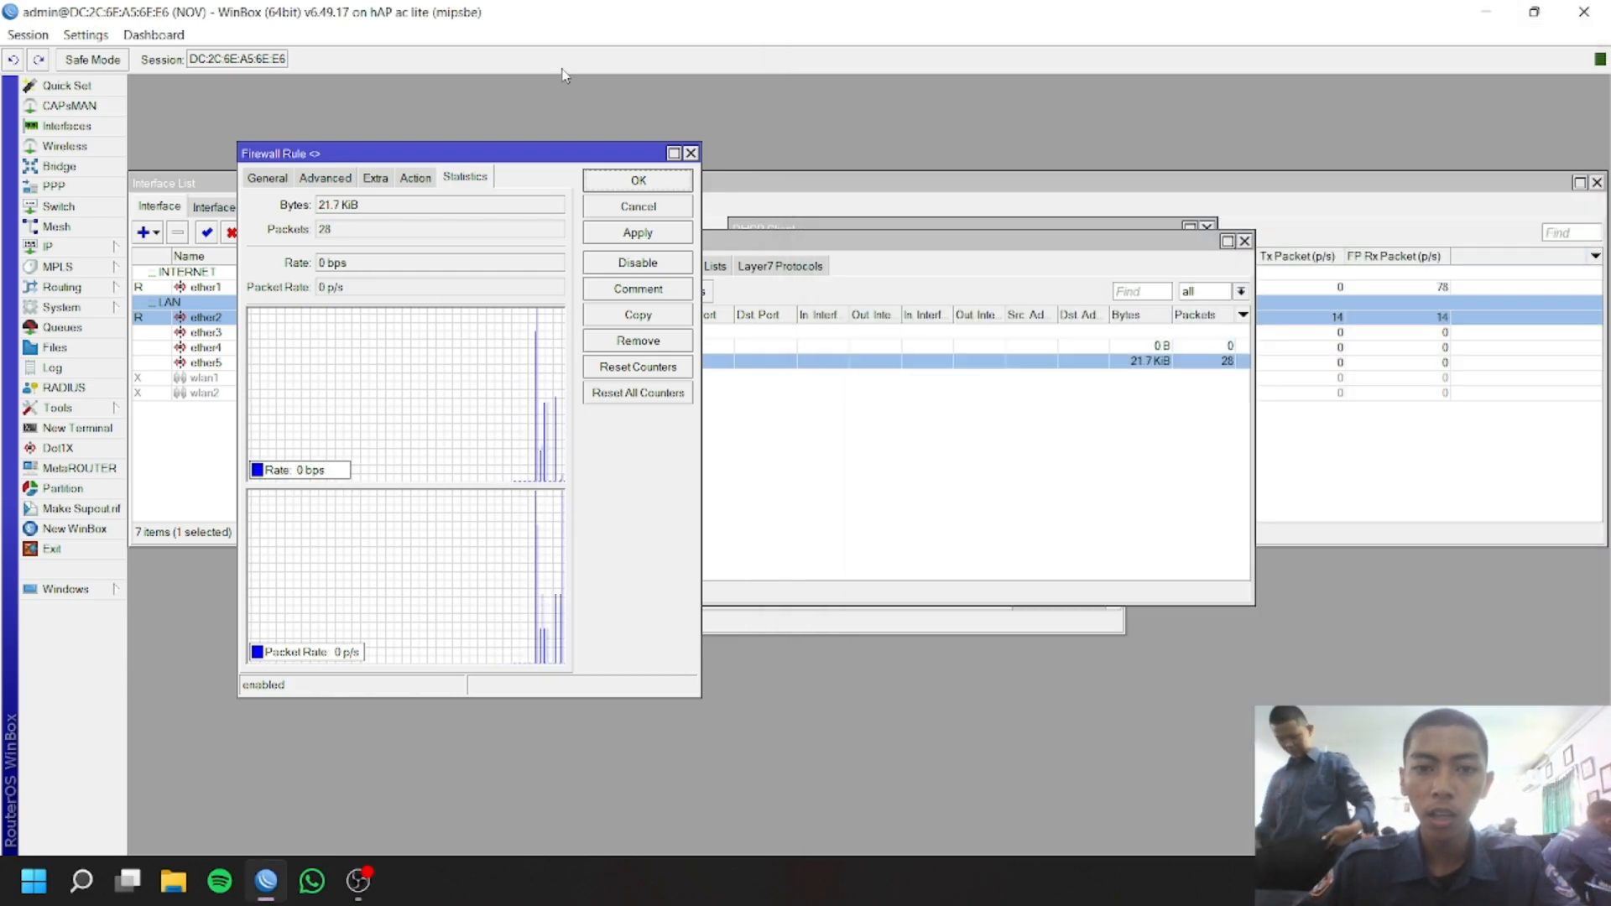
Close the firewall rule, Firewall, DHCP Client, DHCP Server and Address List windows, keeping only the Interface List open
left_click(690, 153)
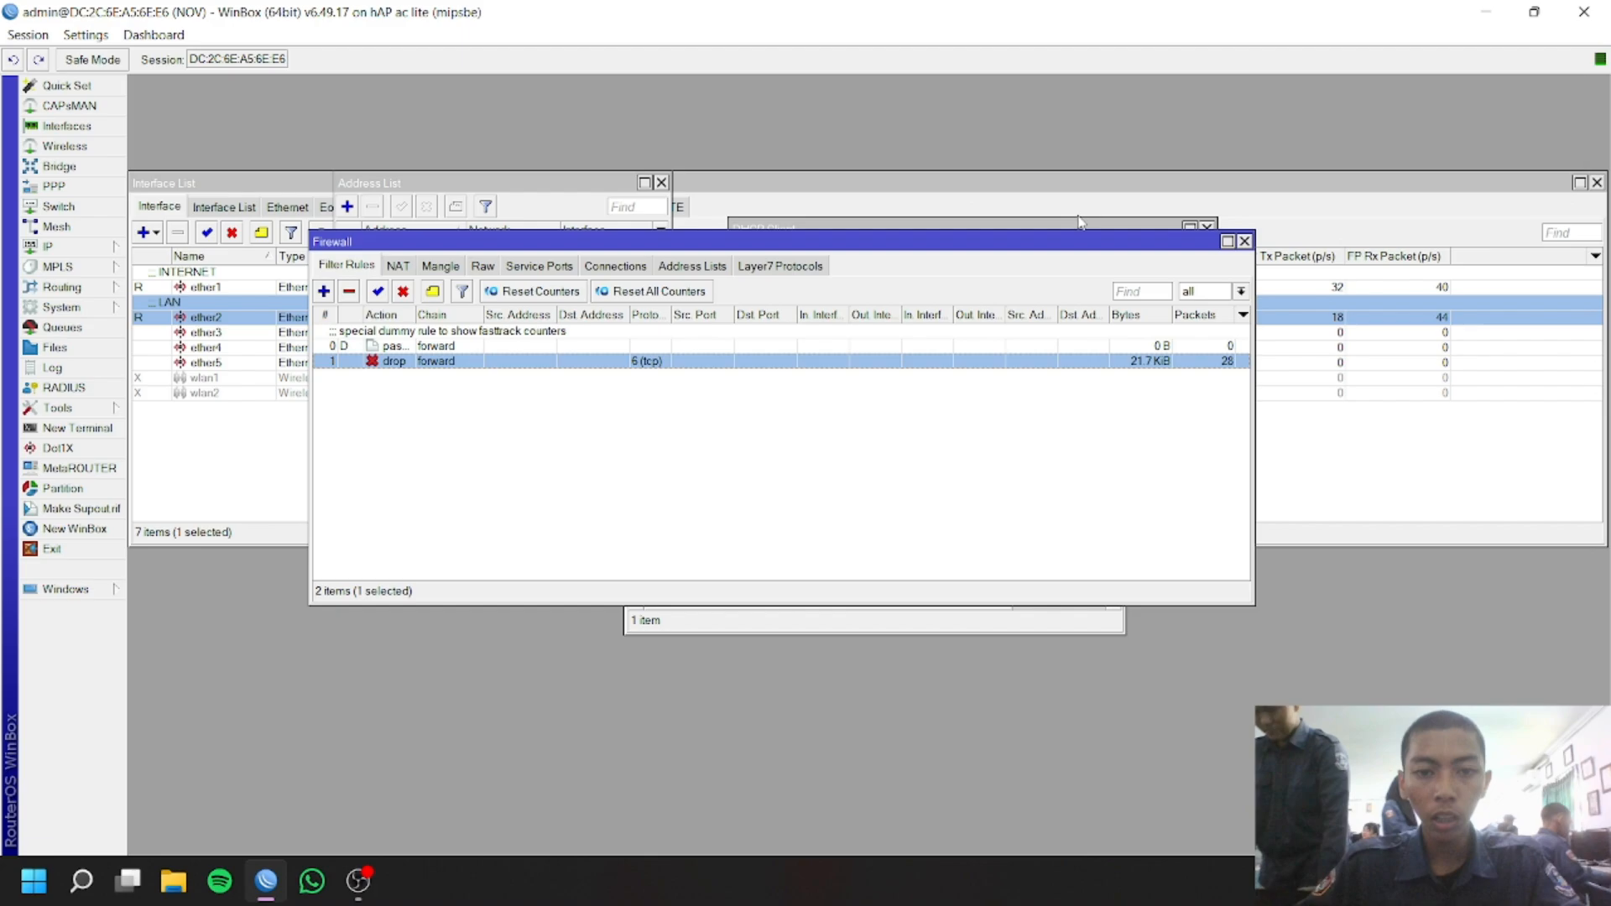
left_click(1244, 241)
left_click(1206, 229)
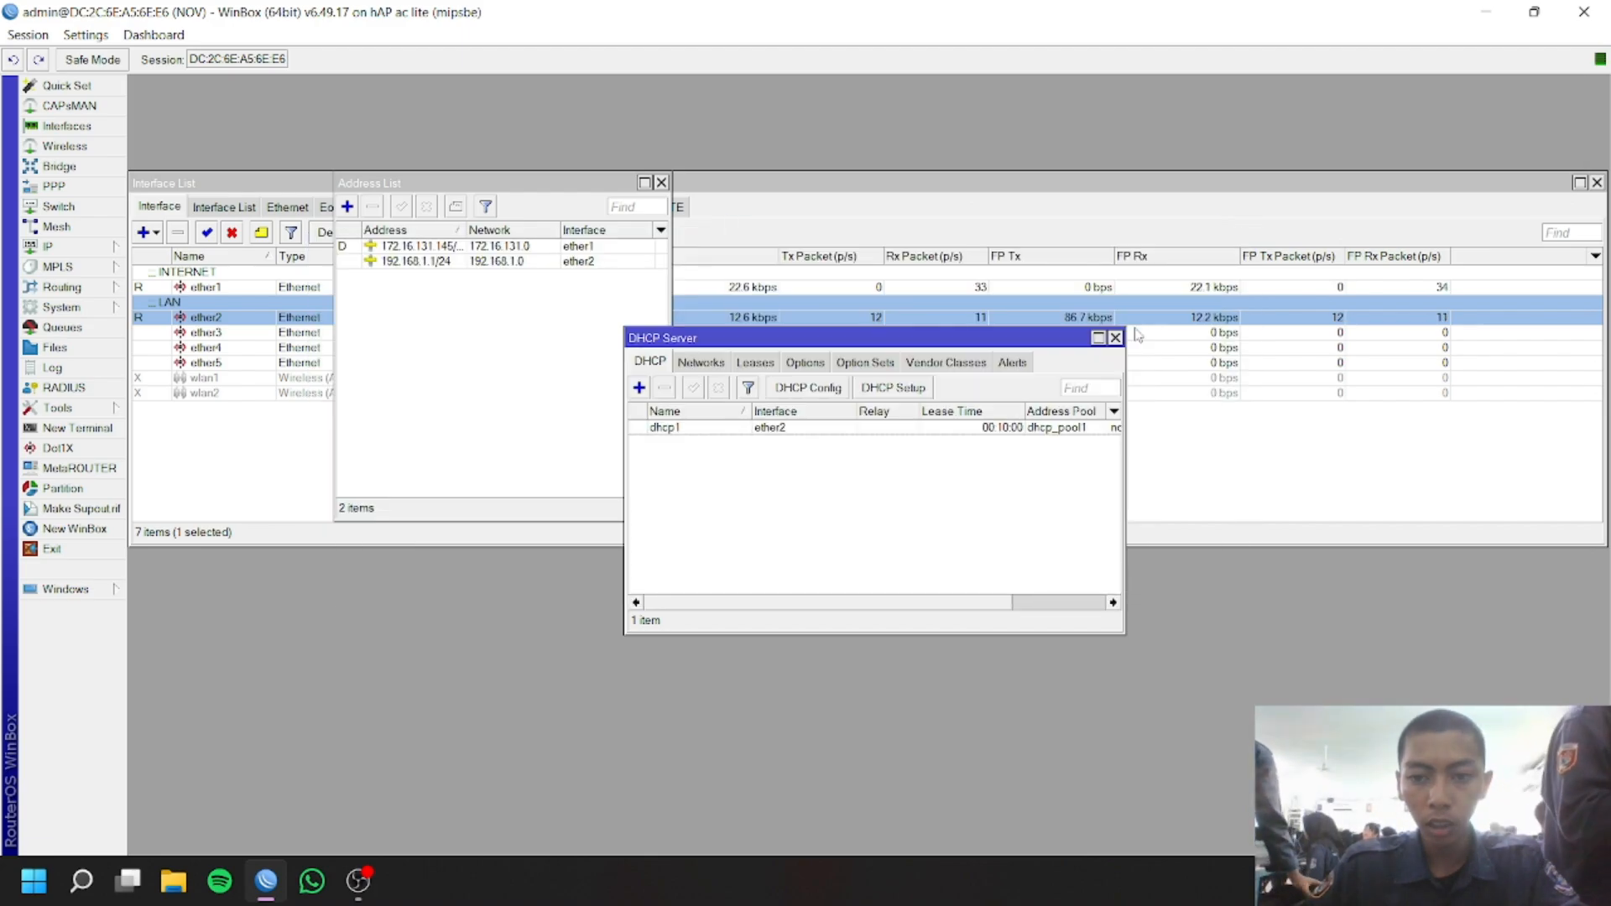
left_click(1116, 337)
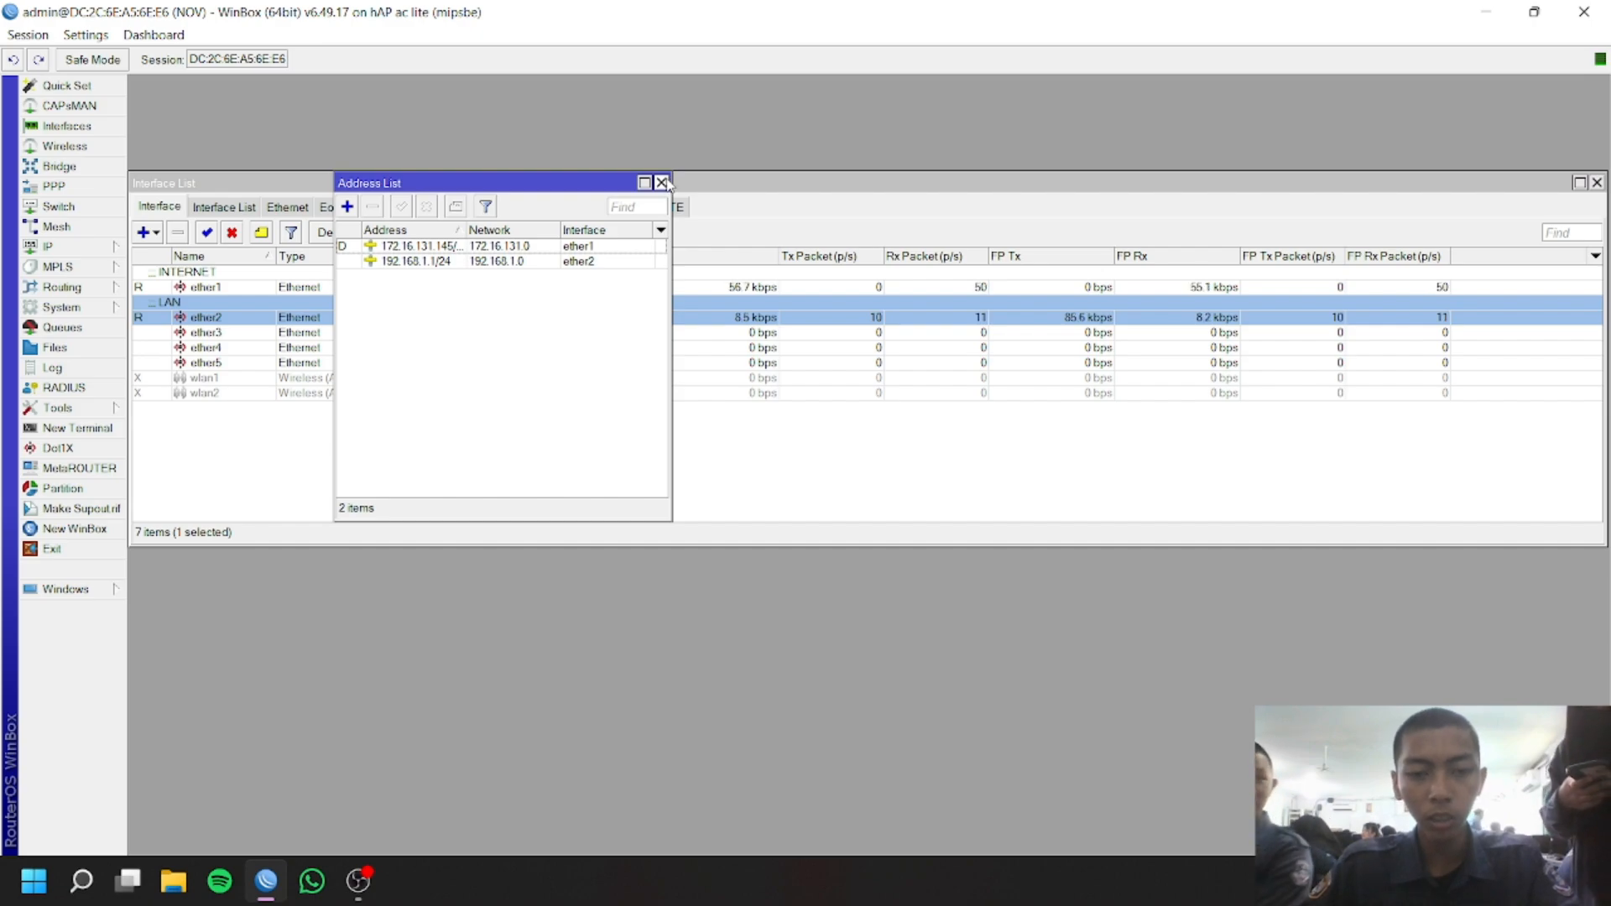
left_click(662, 182)
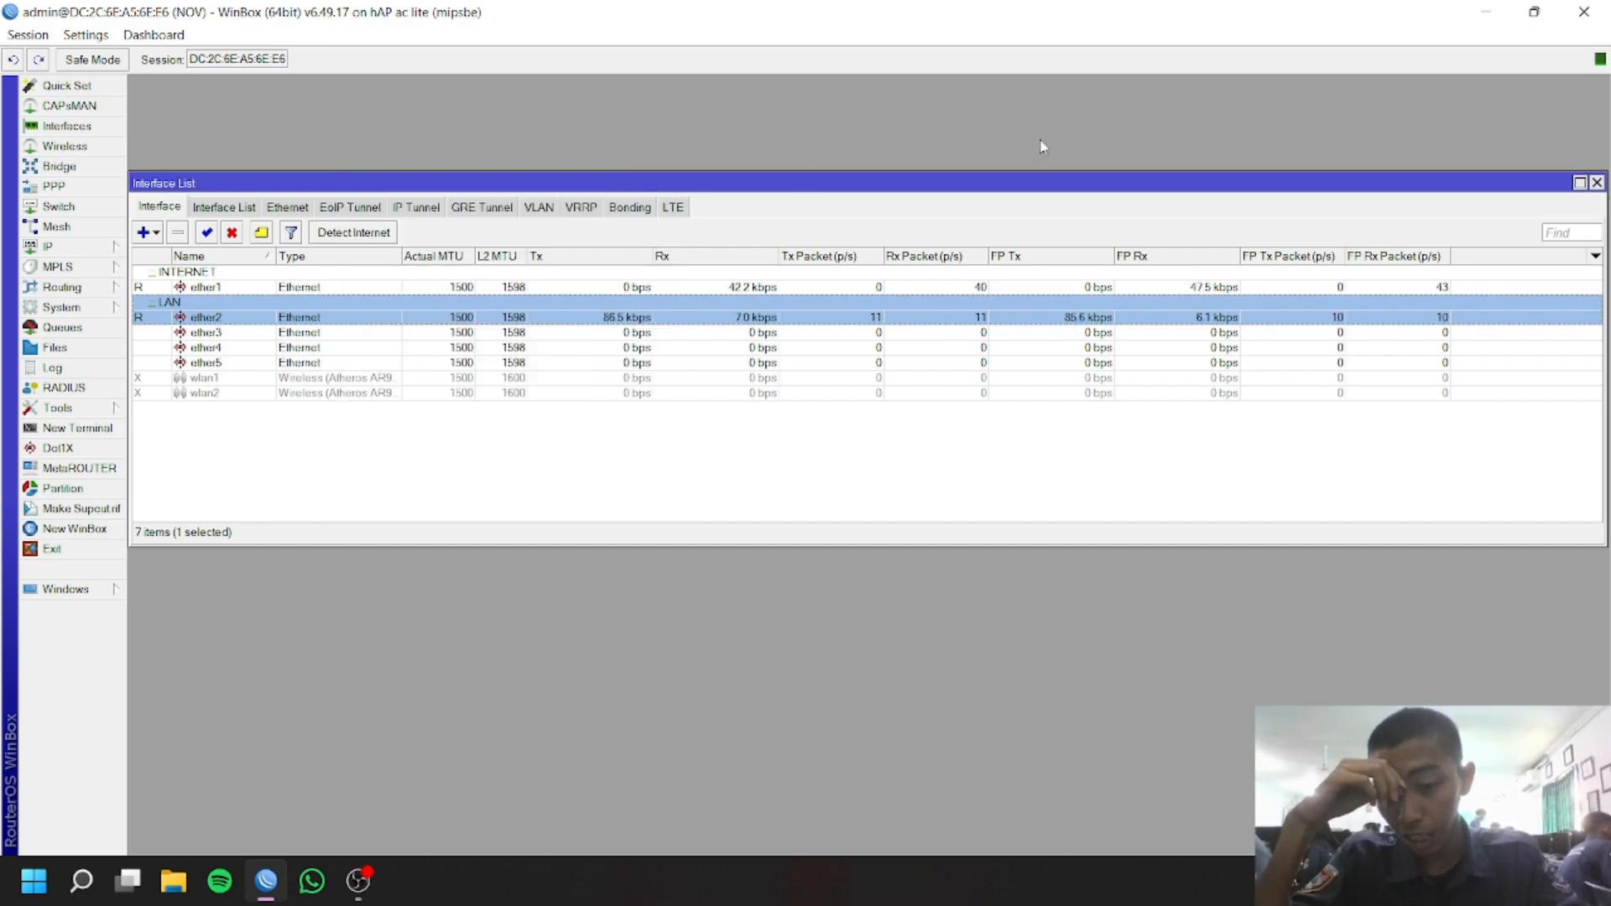